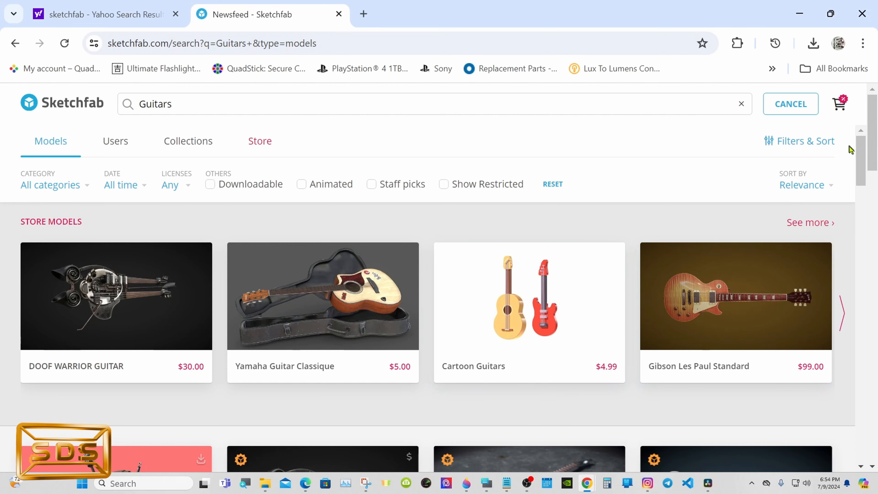
# - Browse the Sketchfab guitar search results and open the free Guitar model's download options
pyautogui.moveTo(858, 159); pyautogui.dragTo(860, 241)
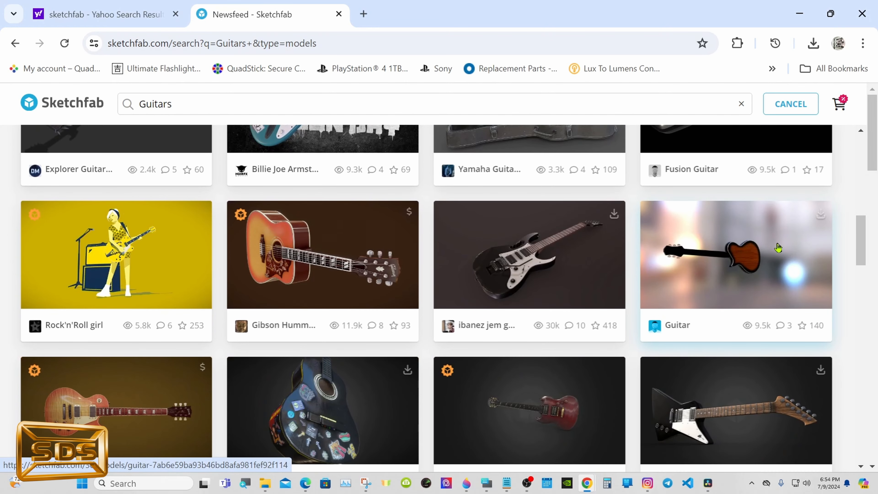
pyautogui.click(778, 247)
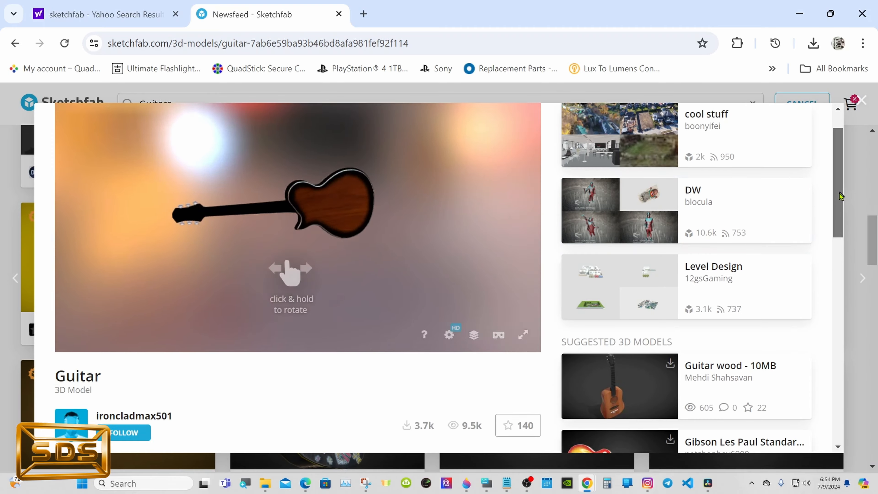
pyautogui.moveTo(839, 193); pyautogui.dragTo(839, 222)
pyautogui.click(148, 359)
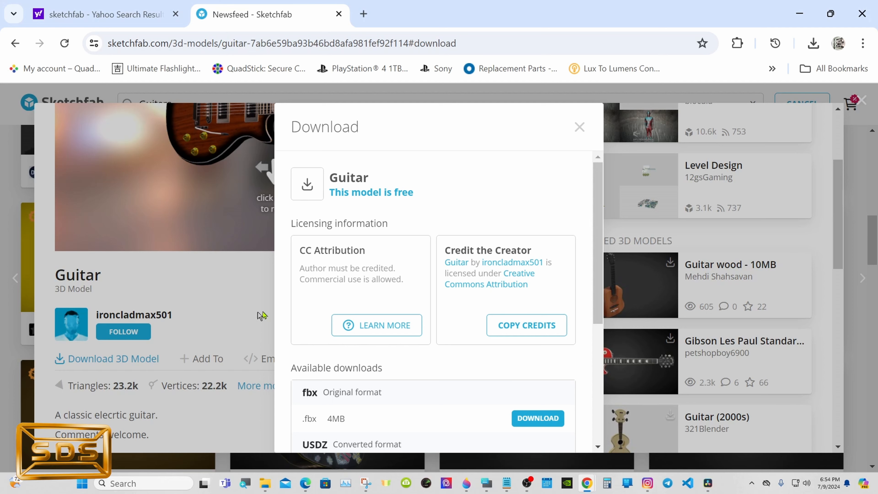
pyautogui.moveTo(600, 220); pyautogui.dragTo(600, 289)
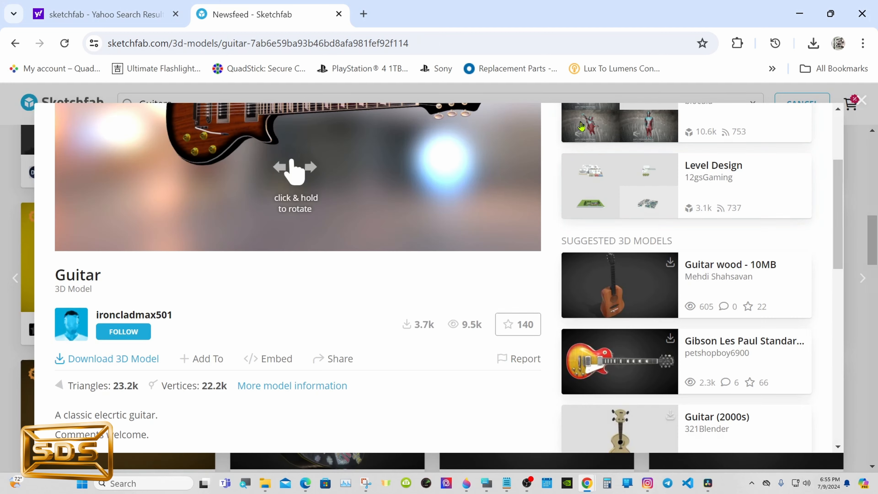
pyautogui.click(578, 125)
# - Open the Electric guitar lowpoly model and review its licence and available download formats
pyautogui.scroll(-3, 829, 175)
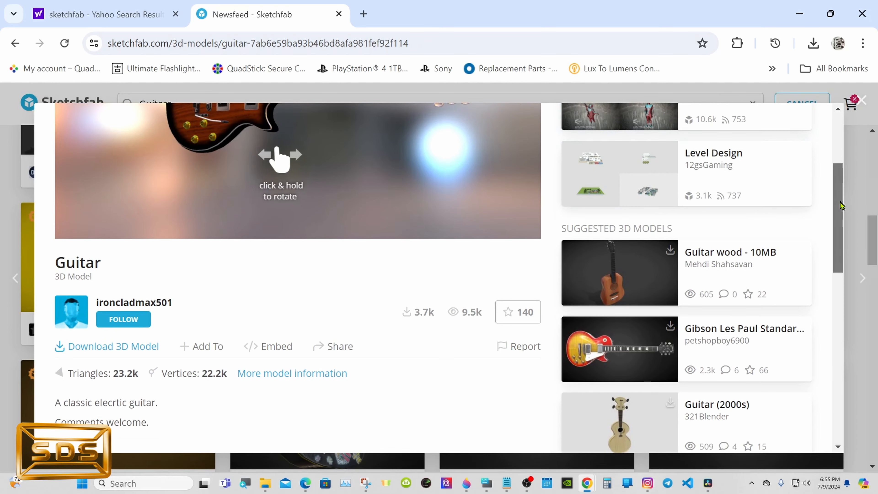
pyautogui.click(858, 226)
pyautogui.scroll(-3, 830, 277)
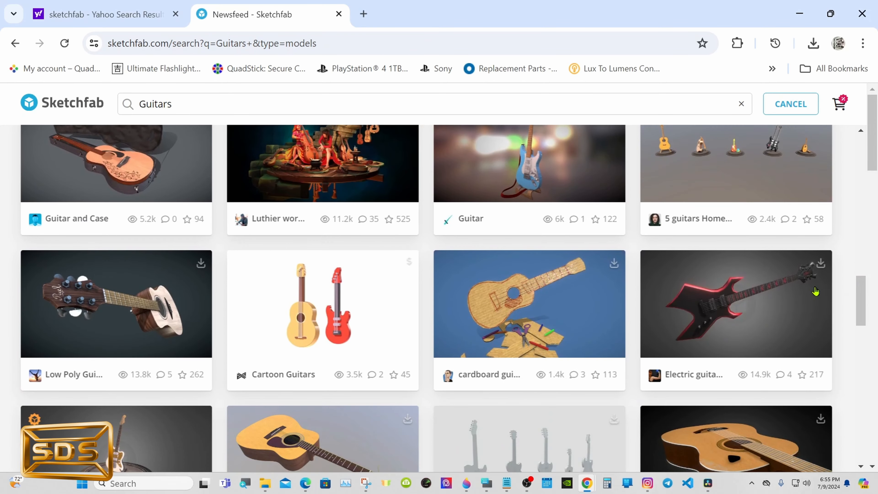
pyautogui.click(815, 290)
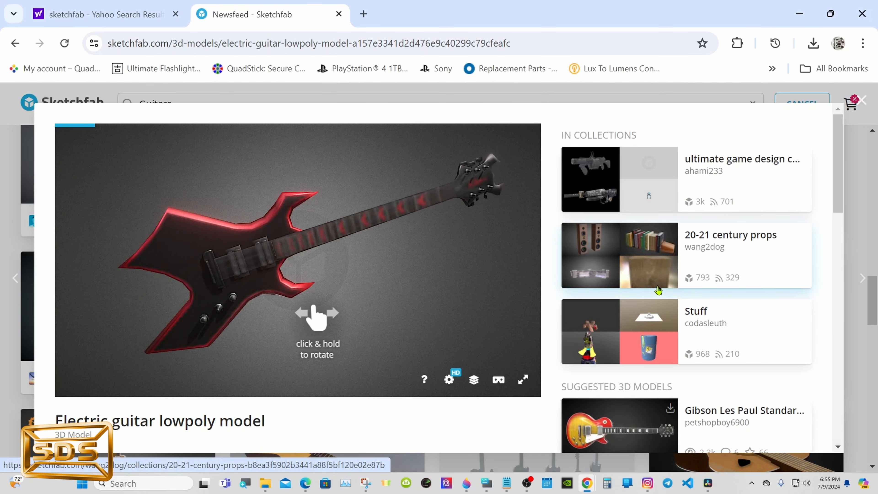
pyautogui.scroll(-1, 838, 154)
pyautogui.scroll(-3, 838, 154)
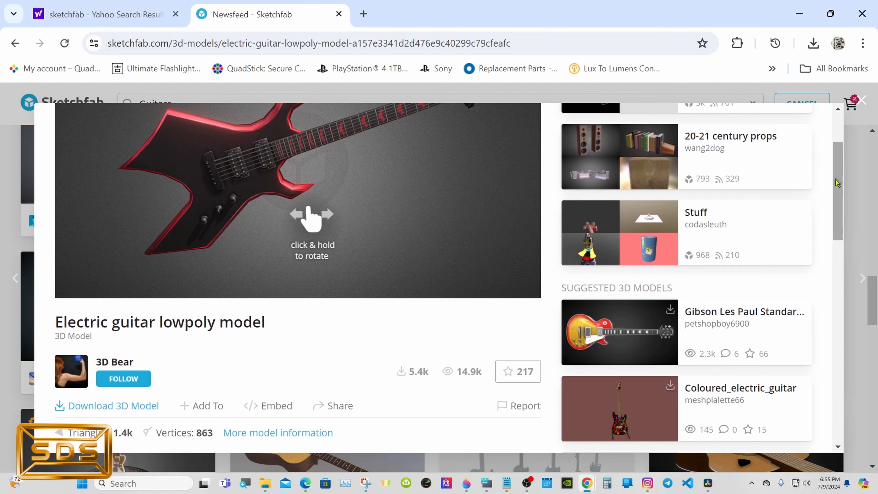
pyautogui.click(143, 406)
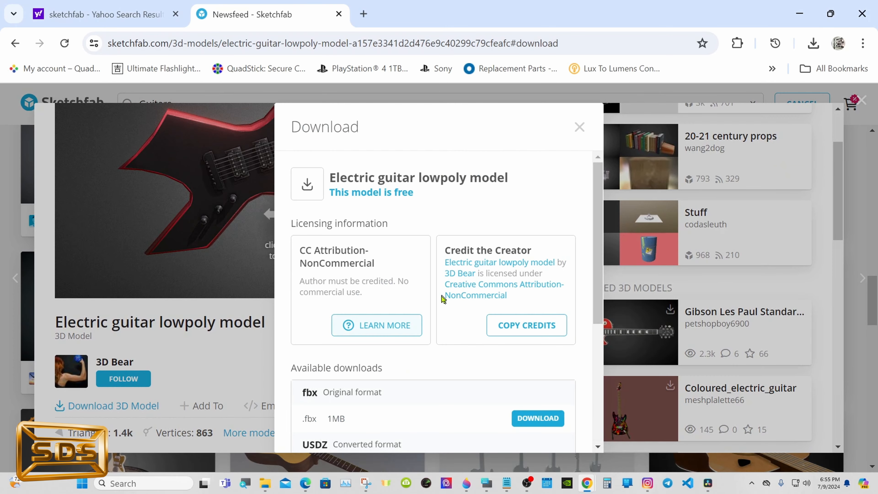
pyautogui.scroll(-3, 588, 216)
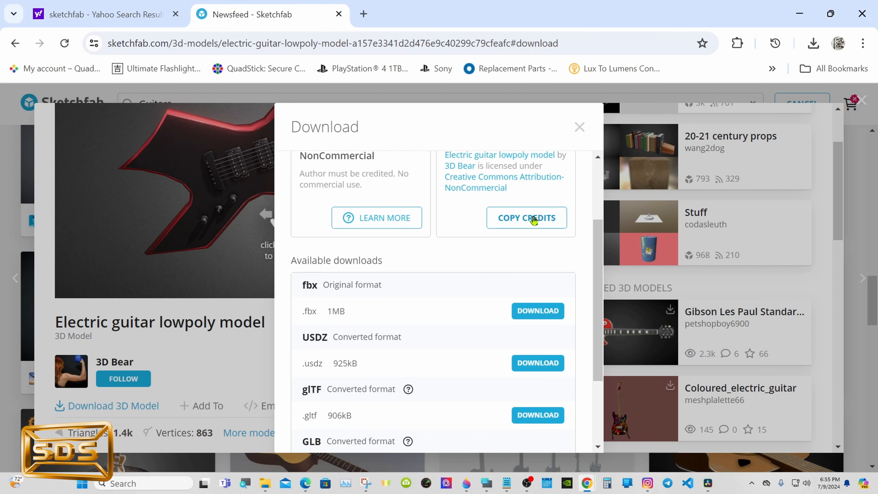
pyautogui.click(579, 127)
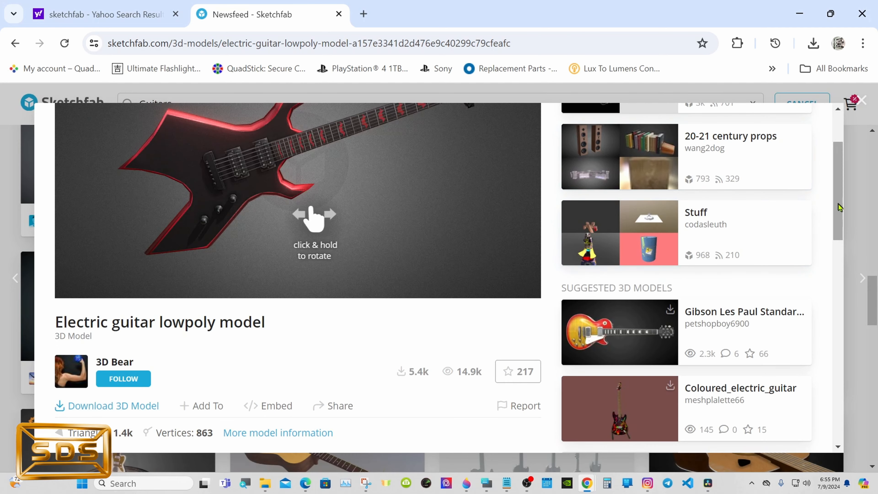
pyautogui.click(858, 206)
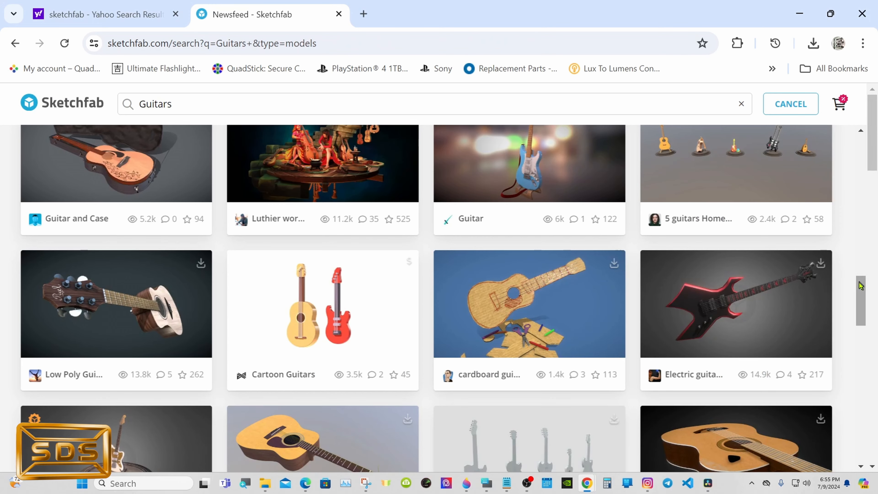
pyautogui.moveTo(860, 299); pyautogui.dragTo(855, 119)
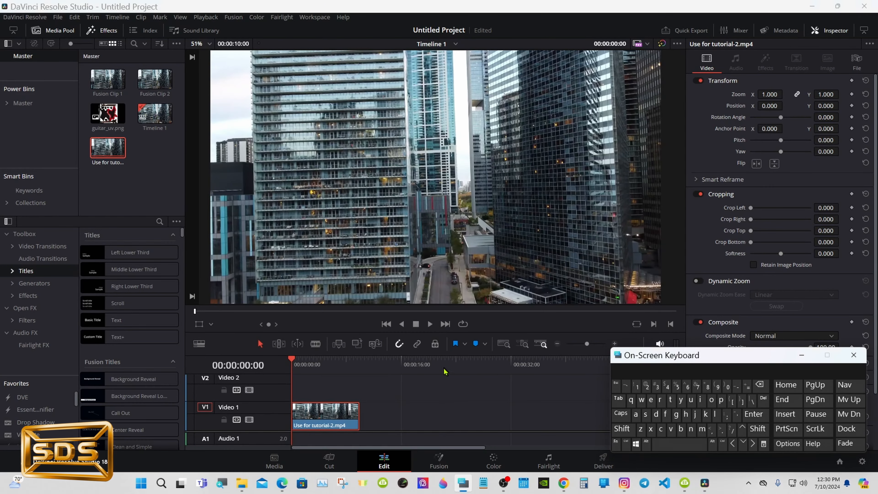
# - Convert the city footage clip on the timeline into a new Fusion clip
pyautogui.moveTo(315, 367); pyautogui.dragTo(355, 366)
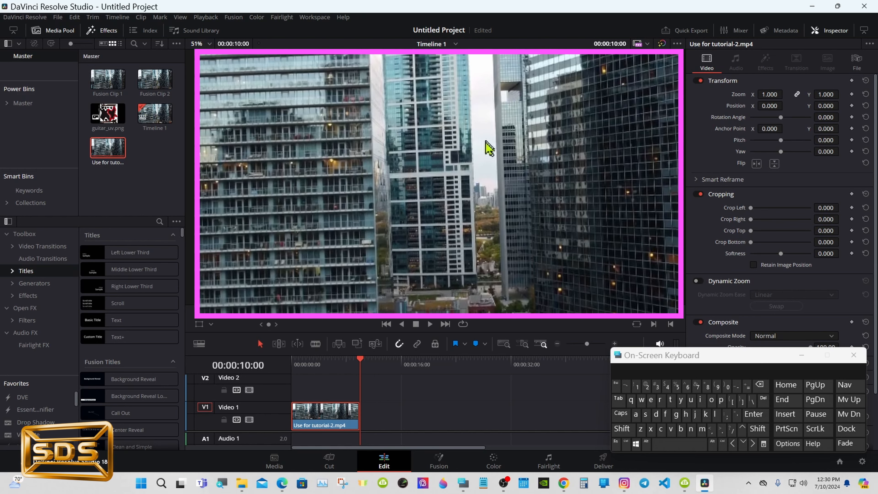
pyautogui.click(300, 368)
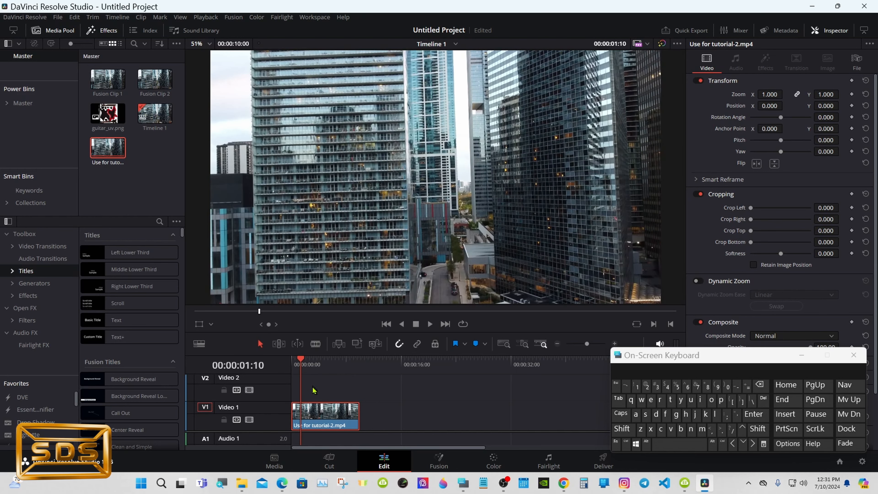
pyautogui.rightClick(317, 410)
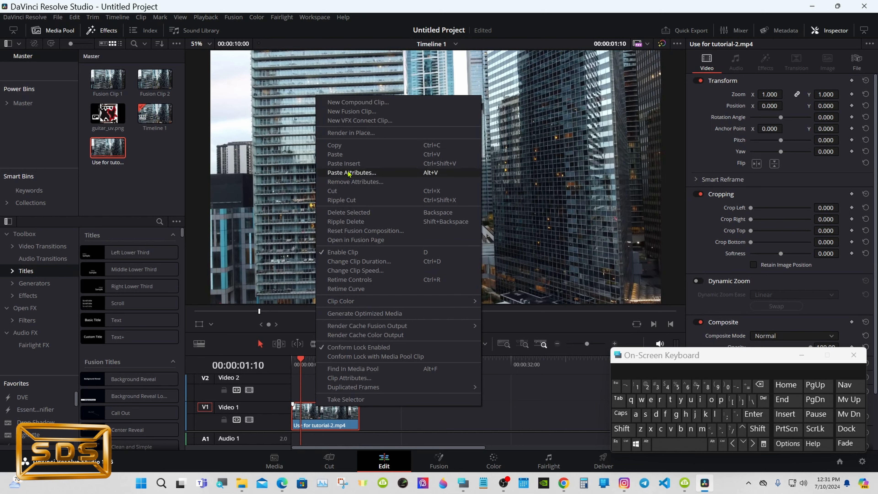
pyautogui.click(352, 112)
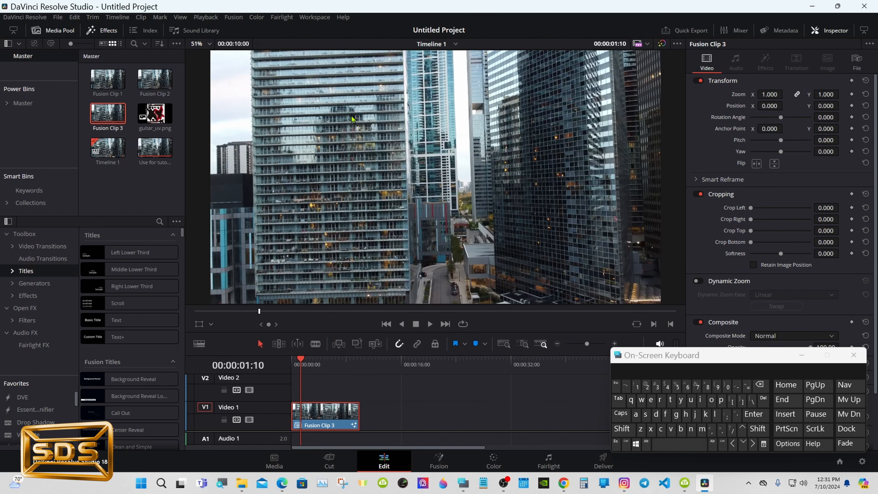
# - Duplicate the Fusion clip onto Video 2 and disable the Video 2 track
pyautogui.click(647, 443)
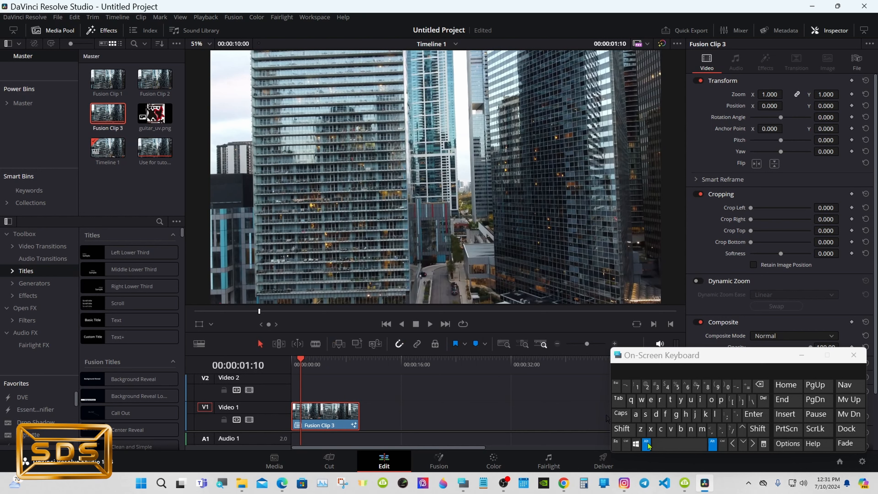
pyautogui.moveTo(329, 420); pyautogui.dragTo(327, 387)
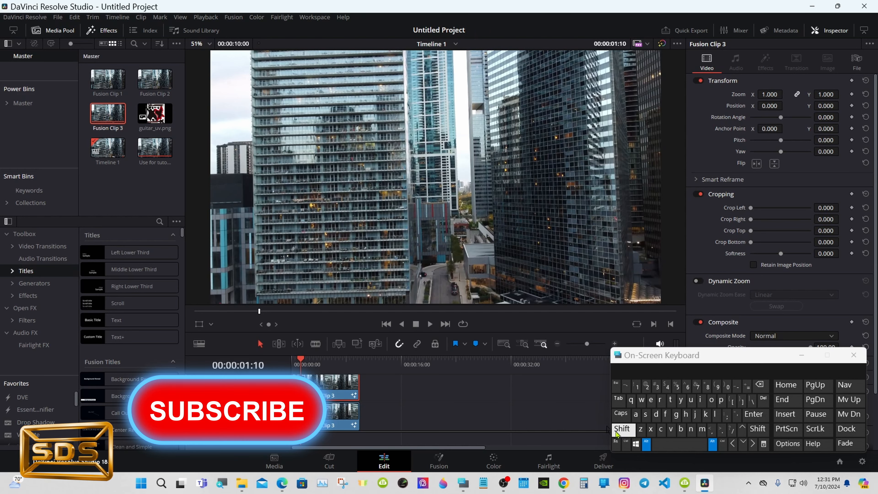
pyautogui.click(646, 444)
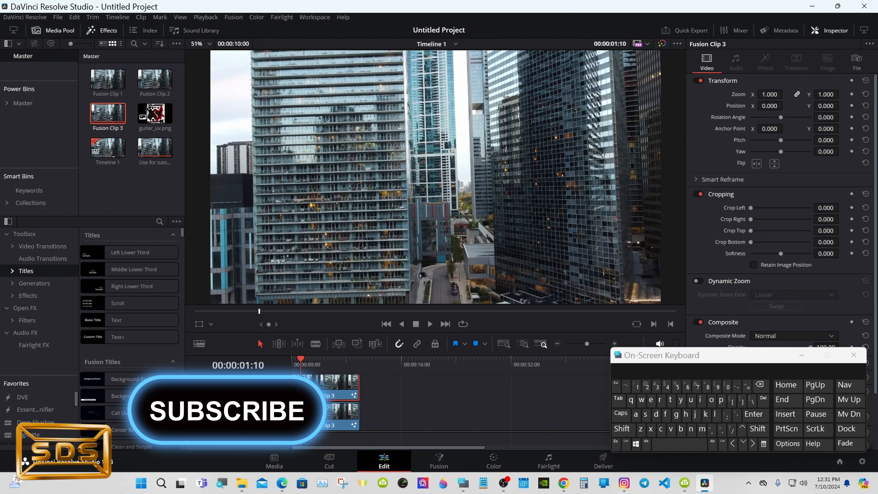
pyautogui.click(249, 391)
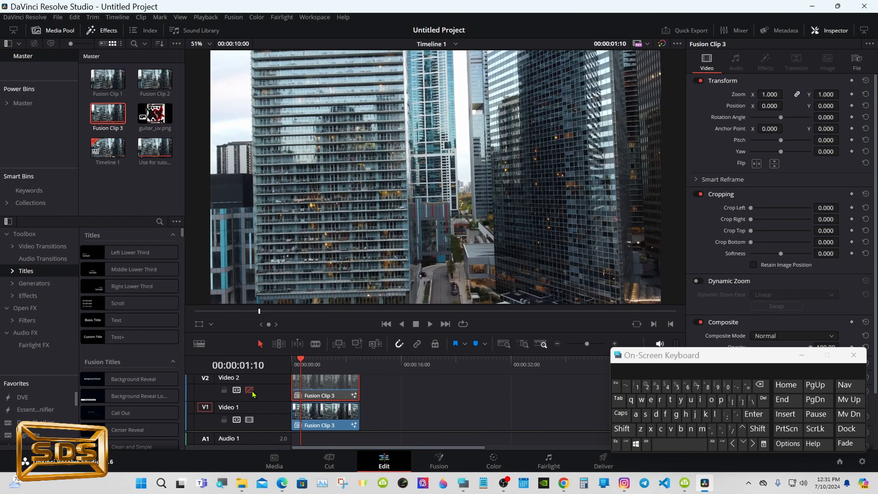
# - Open the Fusion page and spread out the MediaIn1 and MediaOut1 nodes in the node editor
pyautogui.click(439, 460)
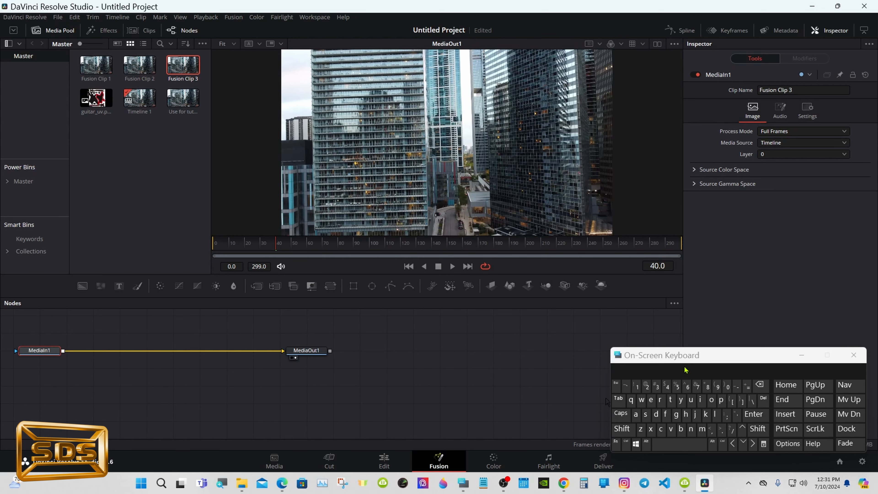
pyautogui.moveTo(679, 360); pyautogui.dragTo(689, 361)
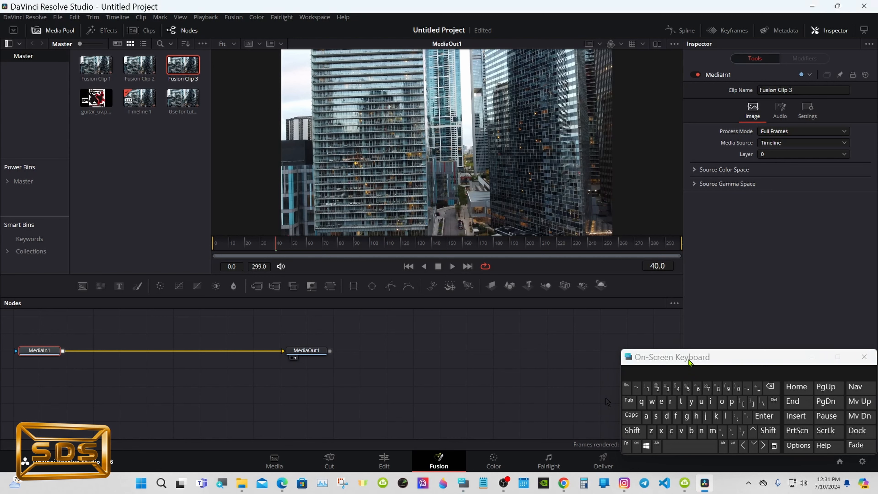
pyautogui.moveTo(294, 352); pyautogui.dragTo(479, 352)
pyautogui.moveTo(44, 350); pyautogui.dragTo(283, 368)
pyautogui.moveTo(503, 353); pyautogui.dragTo(503, 371)
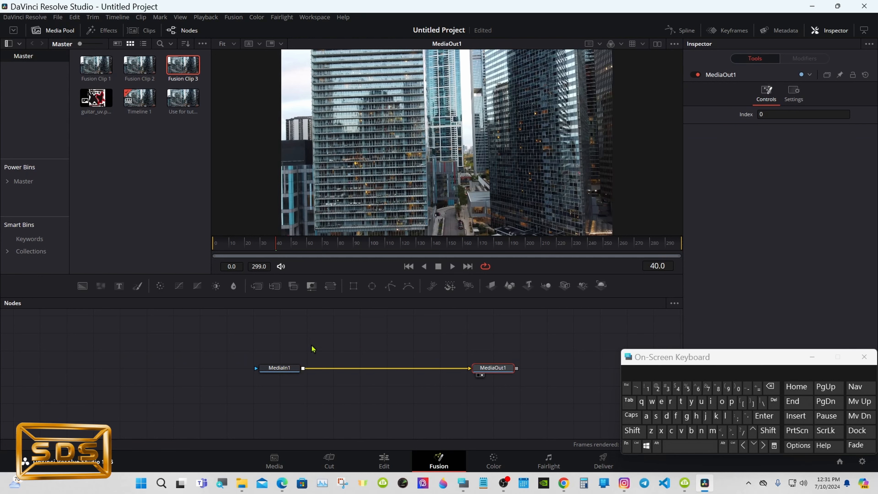
pyautogui.click(347, 328)
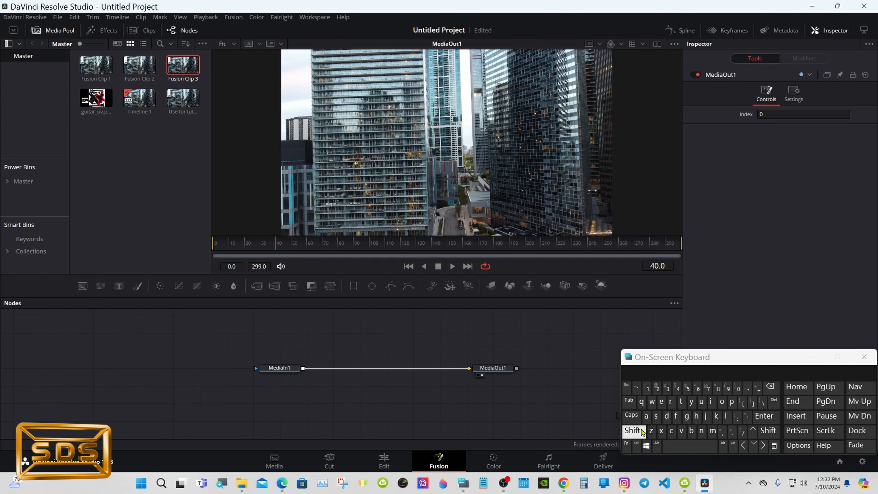
# - Add a Camera Tracker node and connect MediaIn1's output to it
pyautogui.click(633, 430)
pyautogui.click(675, 449)
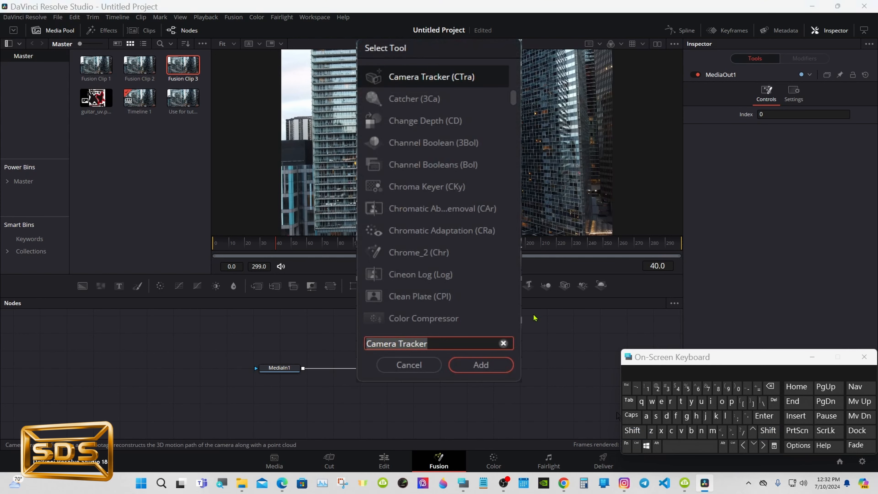
pyautogui.click(479, 363)
pyautogui.moveTo(320, 330); pyautogui.dragTo(346, 349)
pyautogui.moveTo(304, 382); pyautogui.dragTo(359, 348)
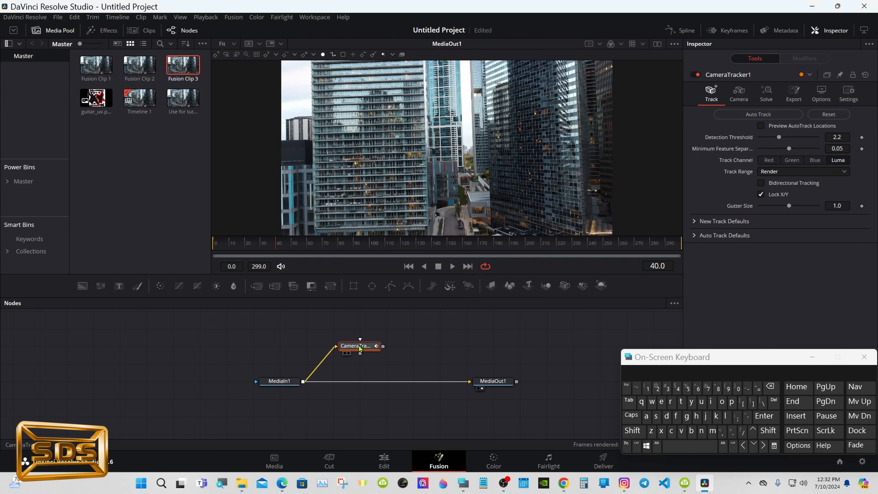
# - Switch to dual viewers and show the Camera Tracker node in the left viewer
pyautogui.click(657, 44)
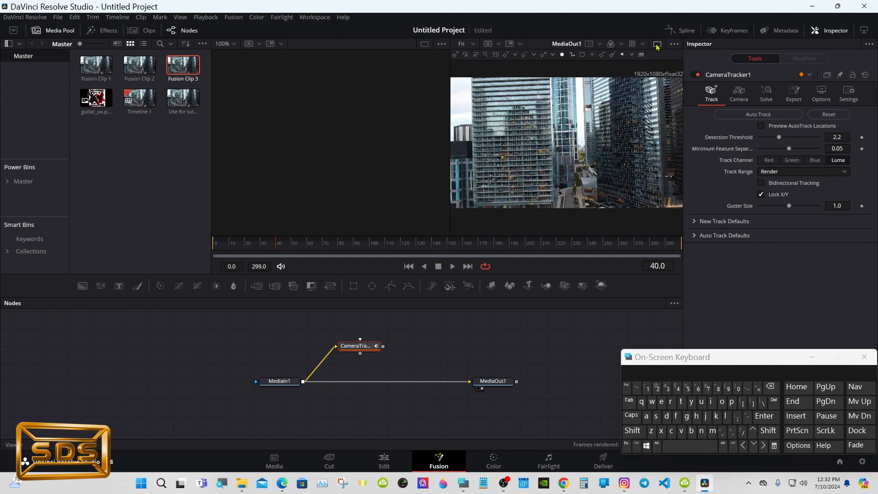
pyautogui.moveTo(359, 346); pyautogui.dragTo(354, 169)
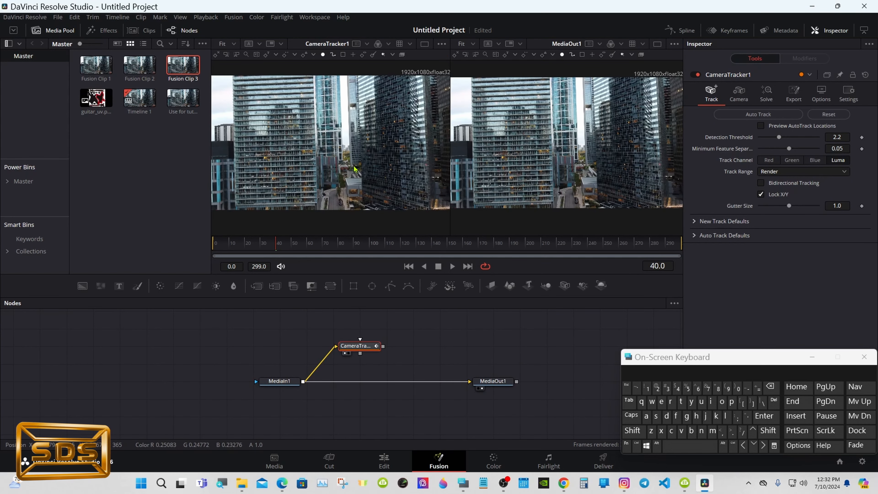
pyautogui.moveTo(695, 360); pyautogui.dragTo(580, 362)
pyautogui.click(697, 359)
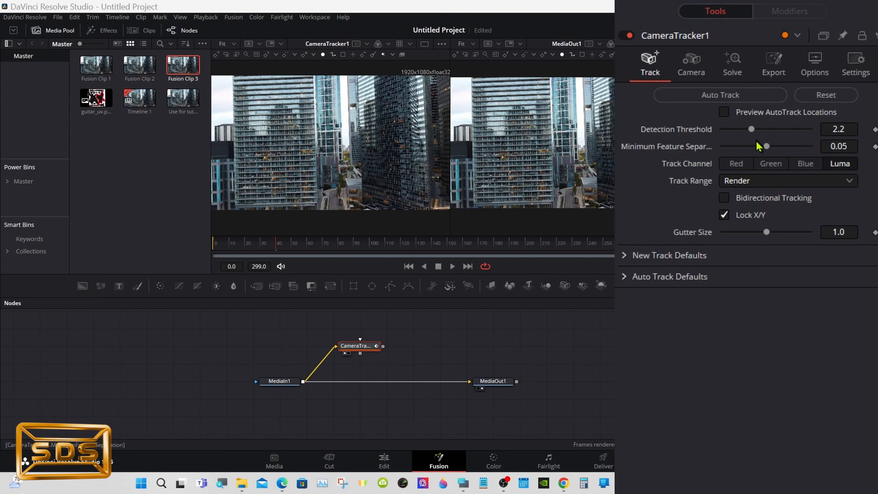
# - Set Detection Threshold to 2.291 and Minimum Feature Separation to 0.0433, and enable Bidirectional Tracking
pyautogui.moveTo(752, 129); pyautogui.dragTo(760, 147)
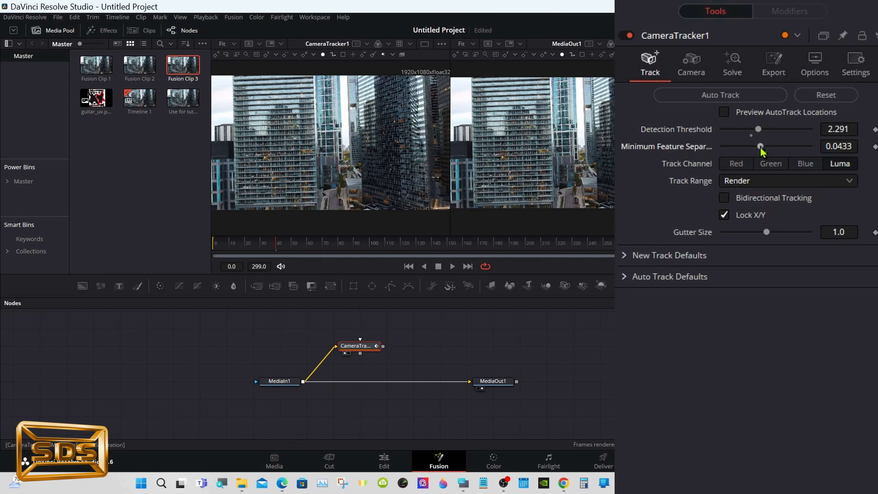
pyautogui.click(724, 200)
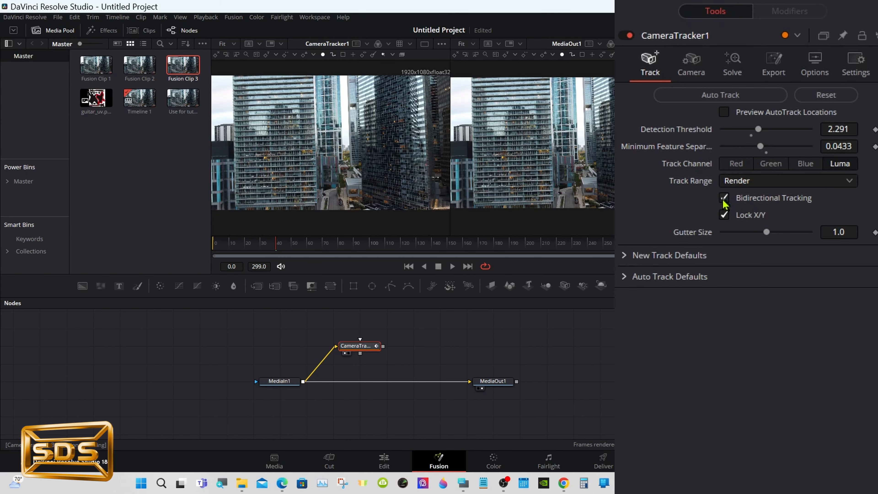
# - Run Auto Track on the footage and open the tracker's Solve settings
pyautogui.click(707, 98)
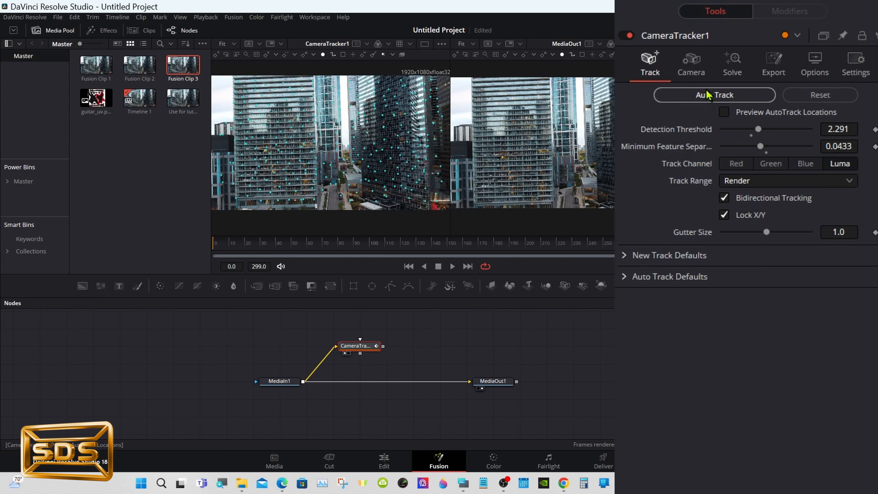
pyautogui.click(690, 72)
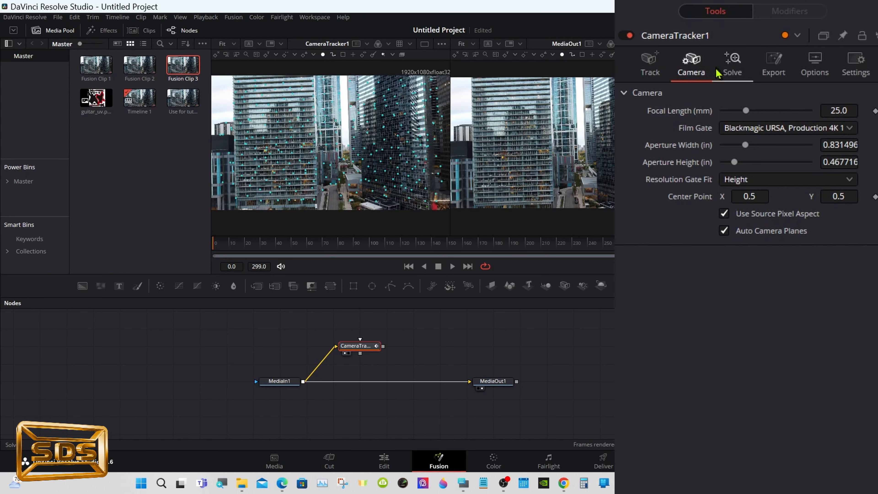
pyautogui.click(730, 73)
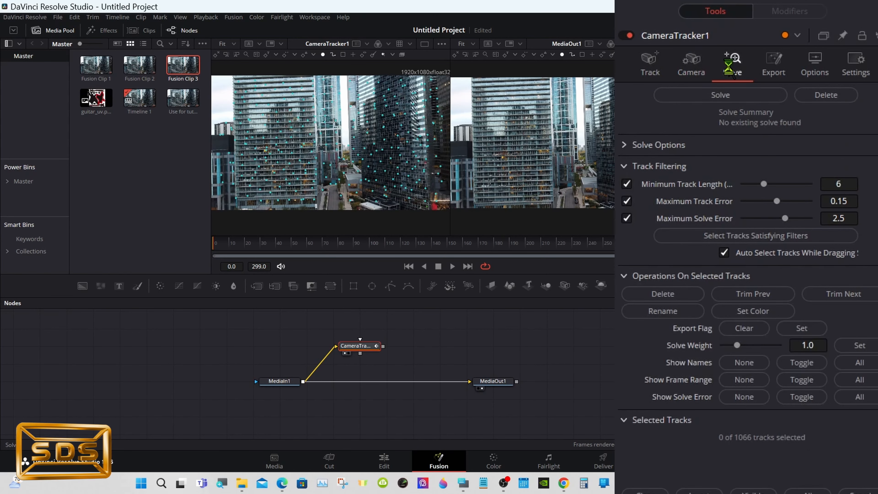
# - Solve the camera track, keeping Maximum Track Error at 0.15
pyautogui.click(707, 94)
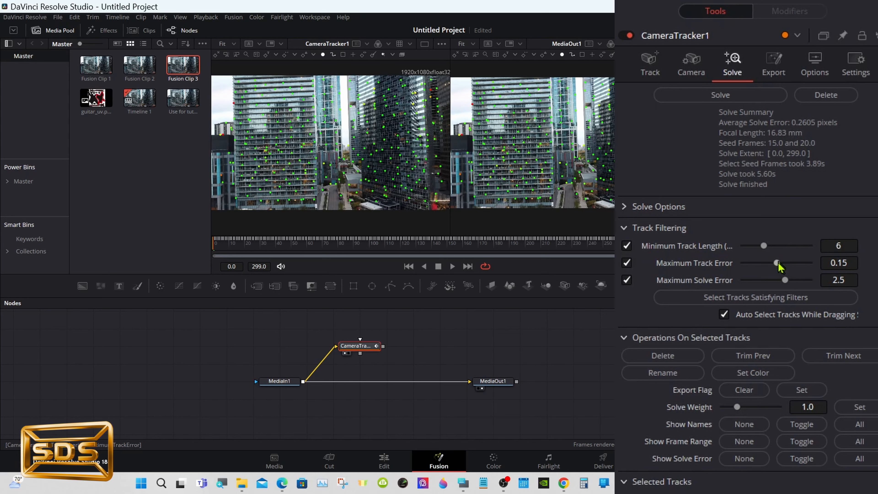
pyautogui.moveTo(778, 262); pyautogui.dragTo(772, 263)
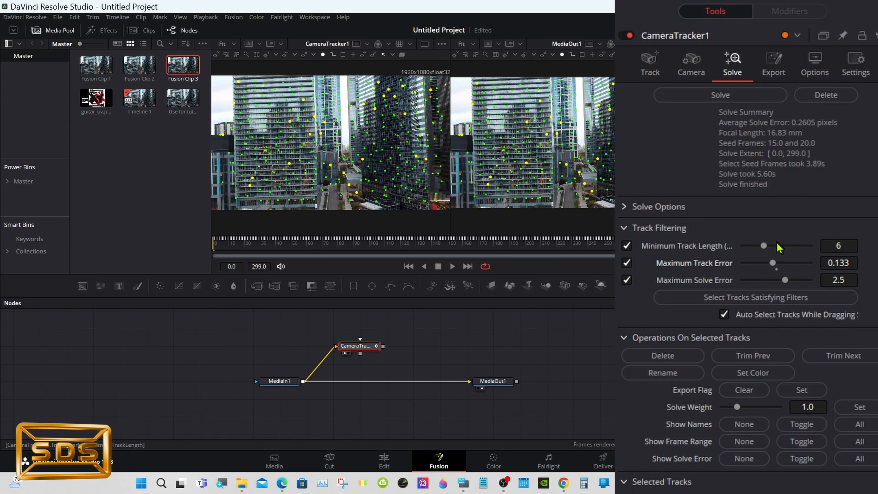
pyautogui.click(777, 268)
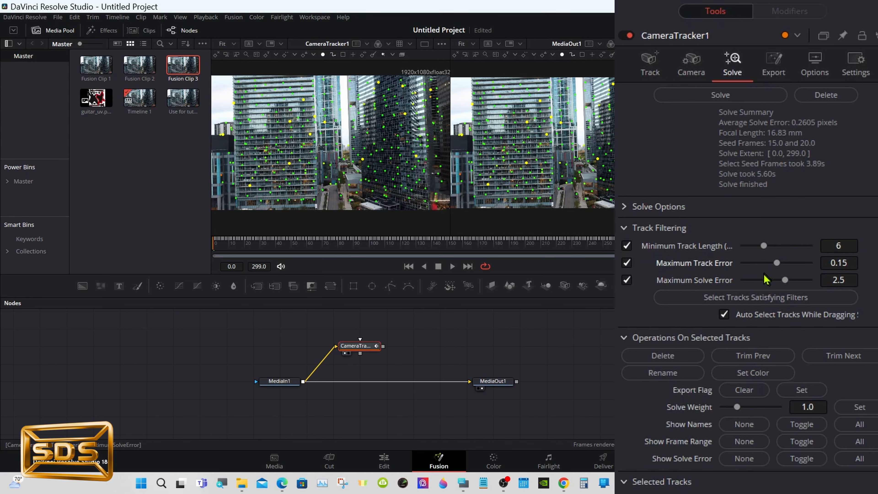
# - Open the tracker's export 3D Scene Transform settings in Unaligned mode and switch to a single viewer
pyautogui.moveTo(539, 296); pyautogui.dragTo(539, 337)
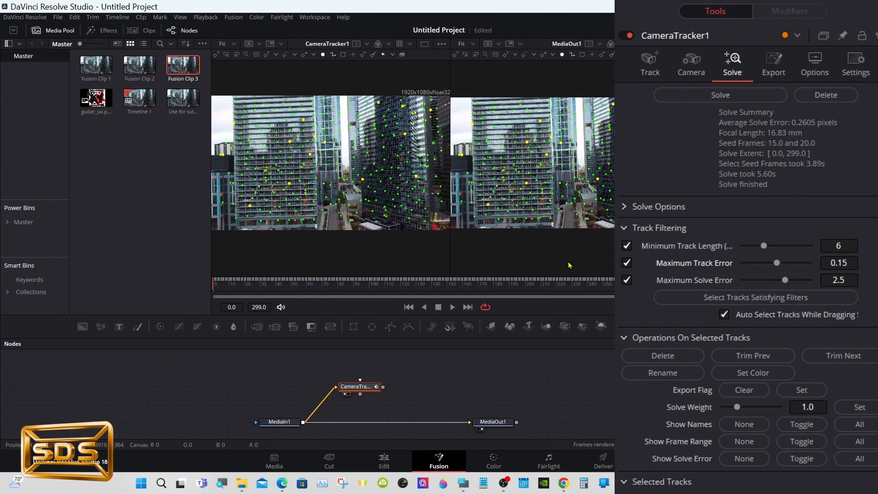
pyautogui.click(775, 66)
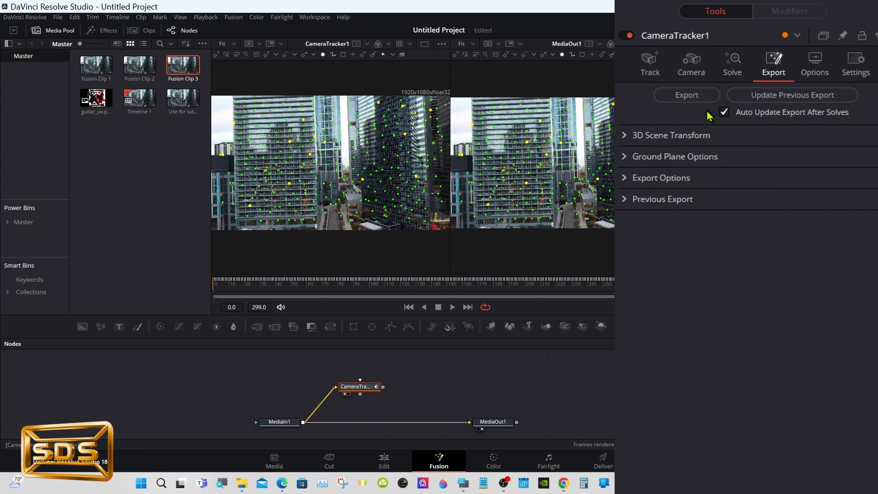
pyautogui.click(625, 138)
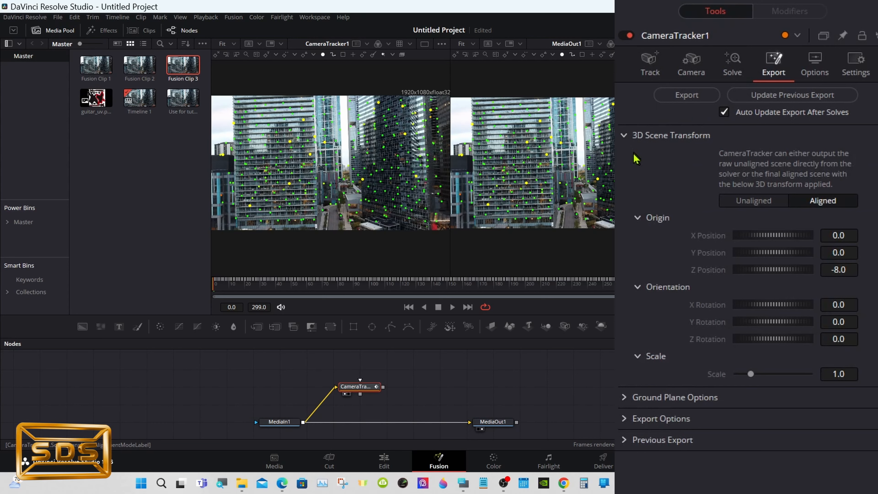
pyautogui.click(755, 204)
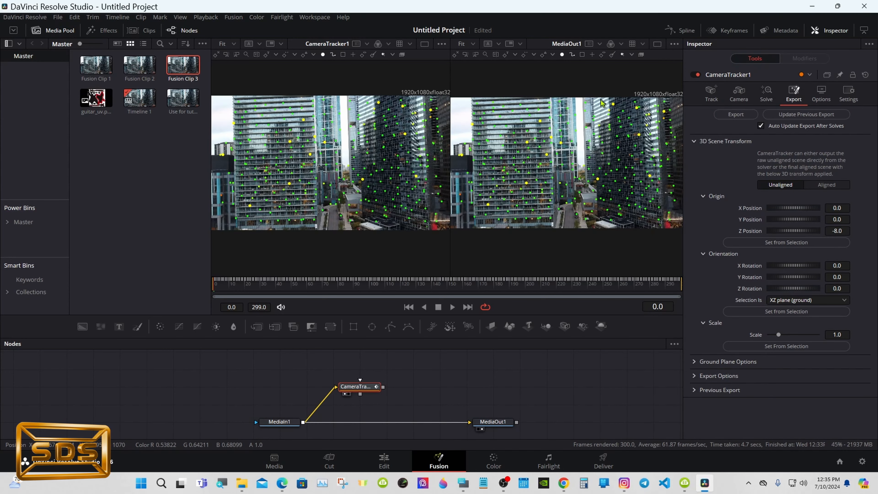
pyautogui.click(657, 43)
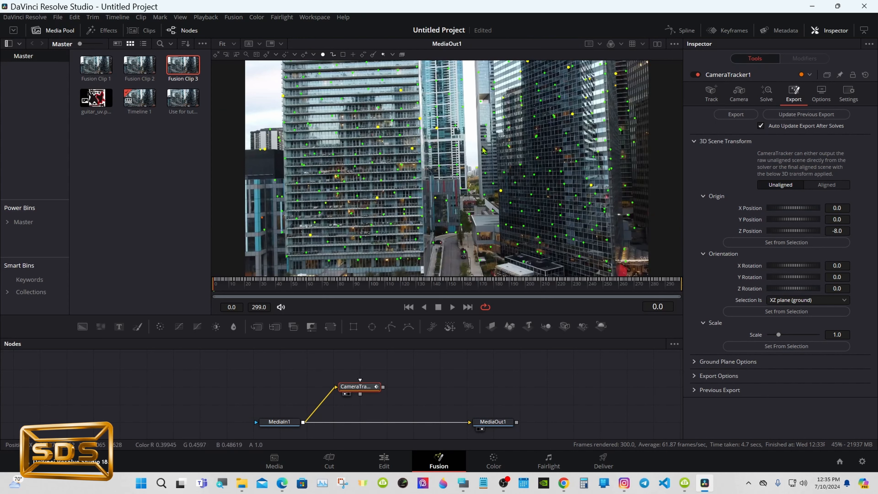
# - Zoom into the viewer, select a group of track points on the building, and set the origin from that selection
pyautogui.rightClick(476, 151)
pyautogui.moveTo(495, 156)
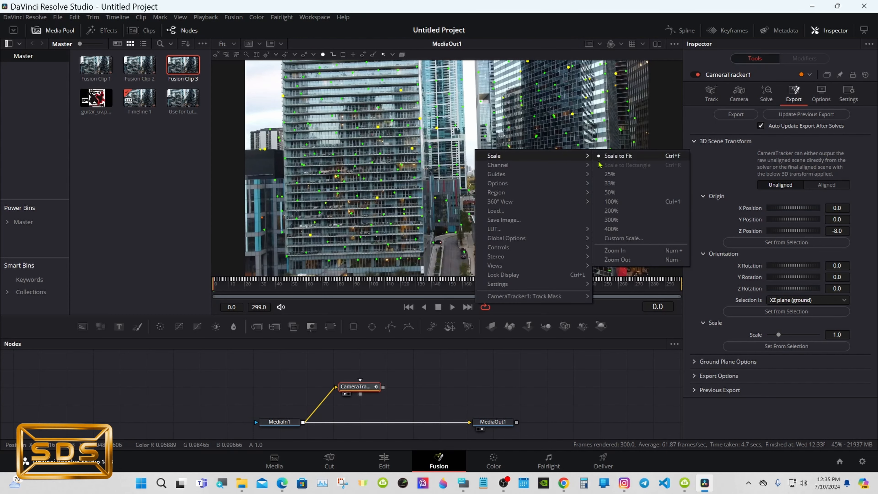
pyautogui.click(612, 255)
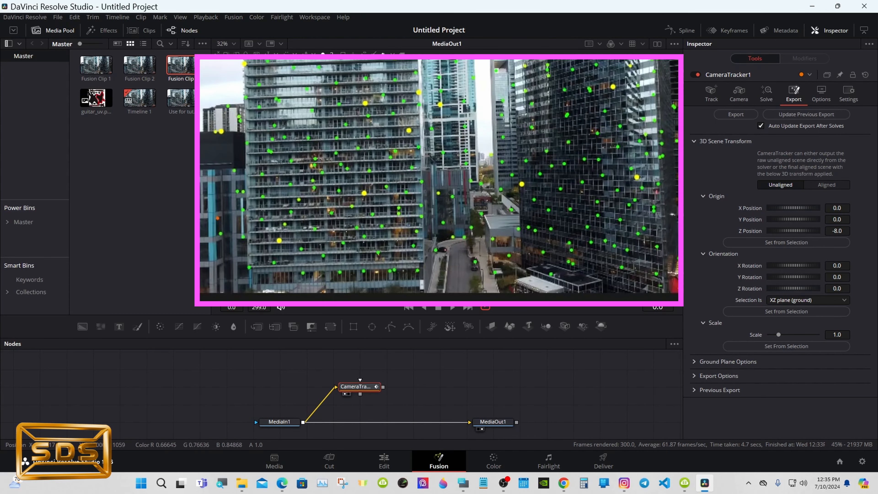
pyautogui.moveTo(363, 57); pyautogui.dragTo(575, 298)
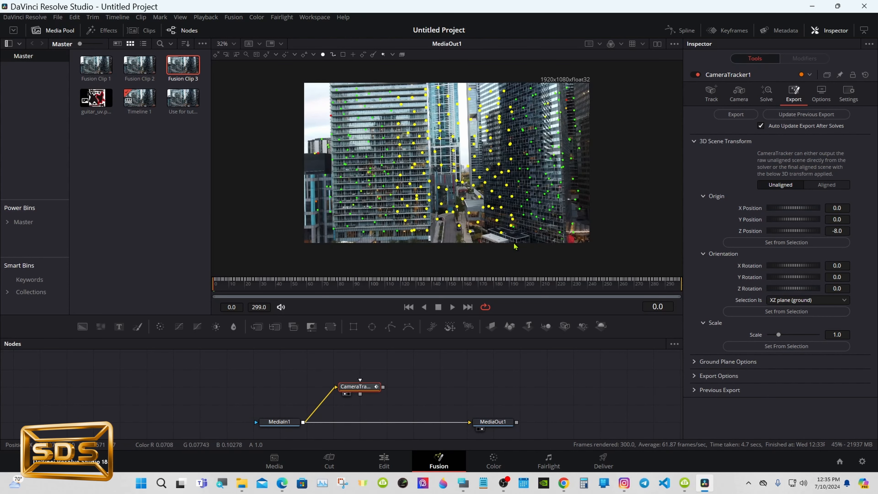
pyautogui.click(732, 240)
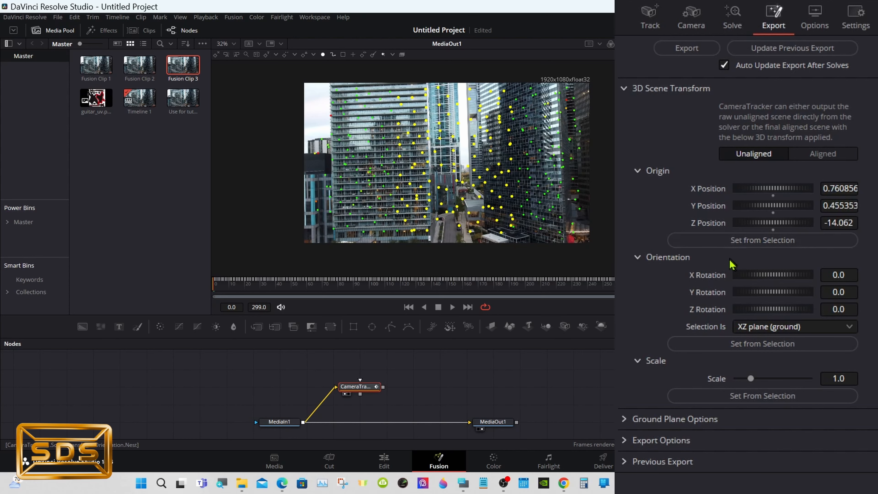
# - Set the orientation selection to XY plane (wall parallel to camera) and set the orientation from the selection
pyautogui.click(747, 328)
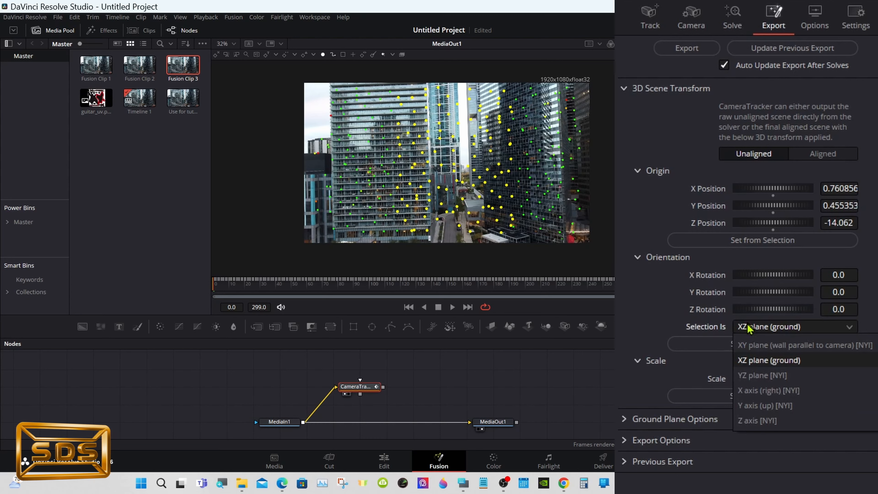
pyautogui.click(762, 347)
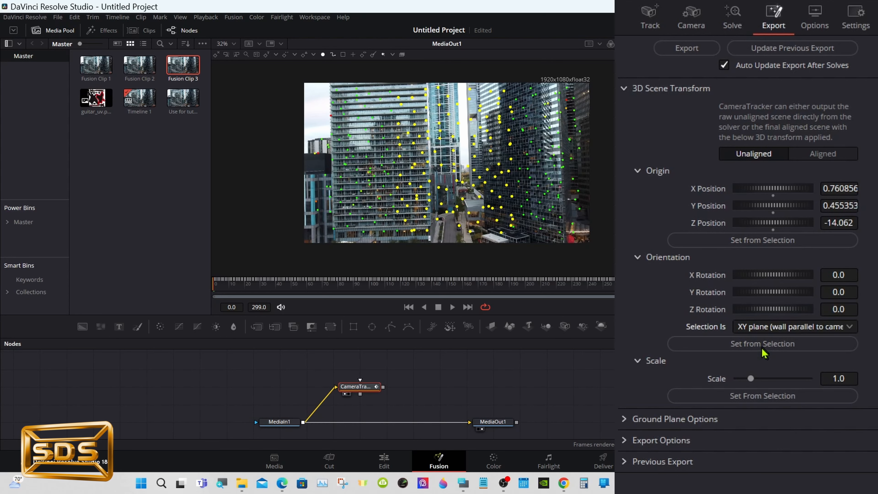
pyautogui.click(763, 346)
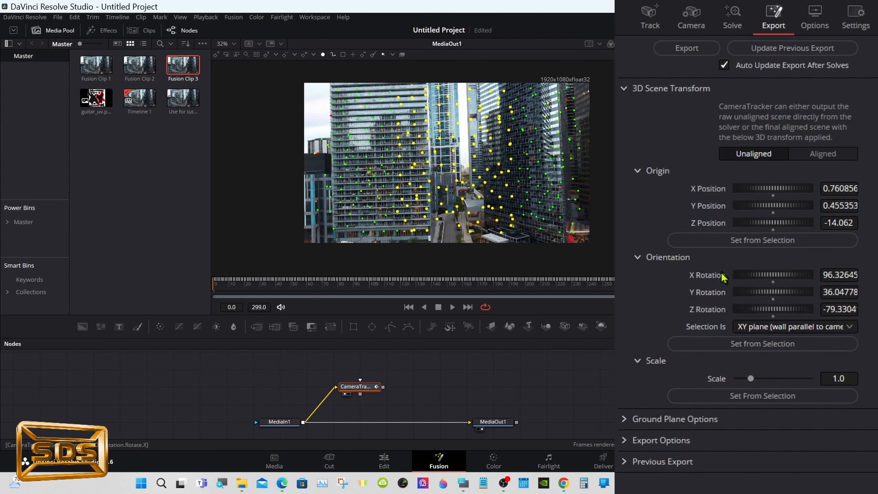
# - Export the camera tracker's 3D scene to new nodes and fit the viewer to the frame
pyautogui.click(683, 49)
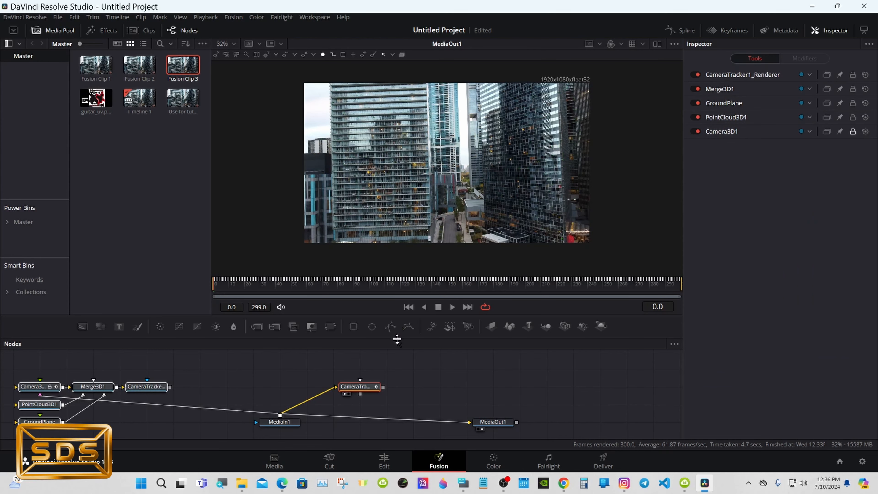
pyautogui.moveTo(398, 338); pyautogui.dragTo(398, 294)
pyautogui.rightClick(410, 163)
pyautogui.moveTo(485, 166)
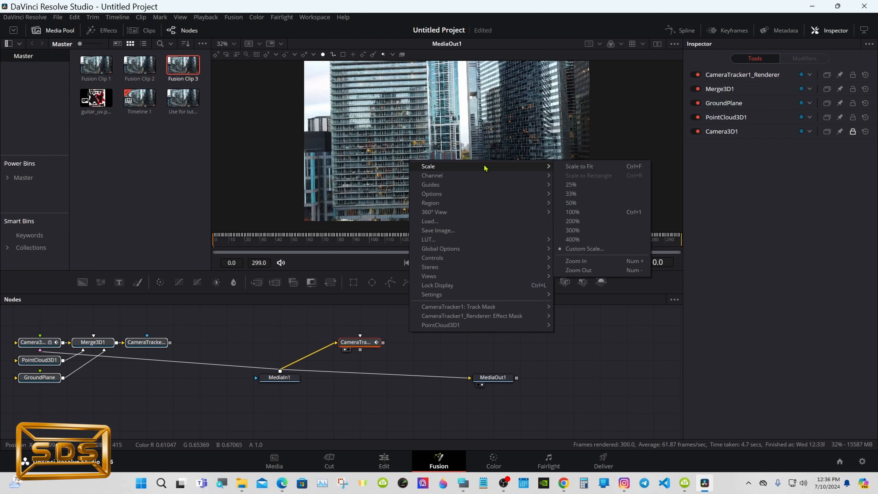
pyautogui.click(586, 169)
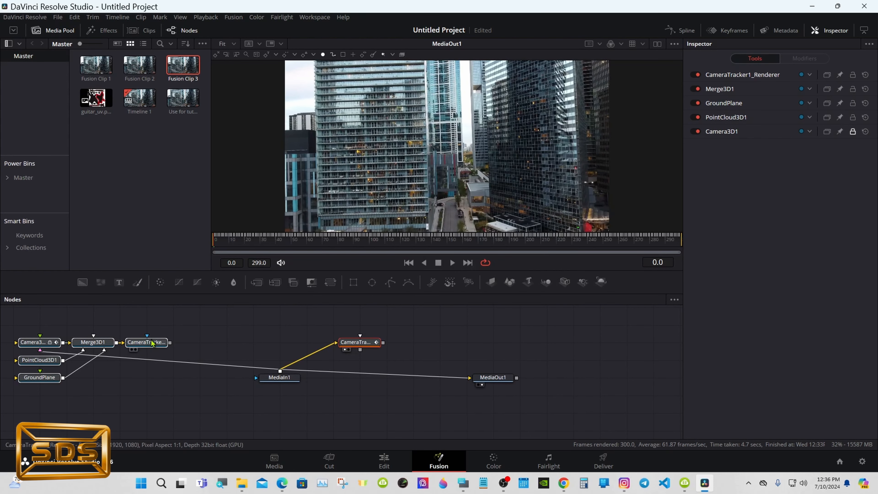
# - Rewire the flow so MediaIn1 feeds Camera3D1 and the CameraTracker1_Renderer feeds MediaOut1
pyautogui.moveTo(164, 343); pyautogui.dragTo(579, 382)
pyautogui.moveTo(359, 385); pyautogui.dragTo(504, 439)
pyautogui.moveTo(550, 378); pyautogui.dragTo(550, 378)
pyautogui.moveTo(361, 378); pyautogui.dragTo(479, 436)
pyautogui.moveTo(491, 395); pyautogui.dragTo(491, 377)
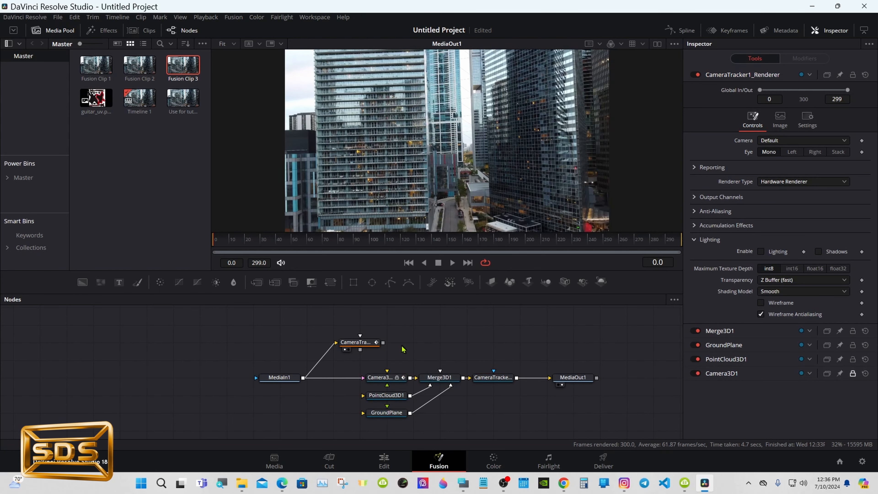
# - Import the downloaded guitar FBX scene with the default importer settings
pyautogui.click(389, 378)
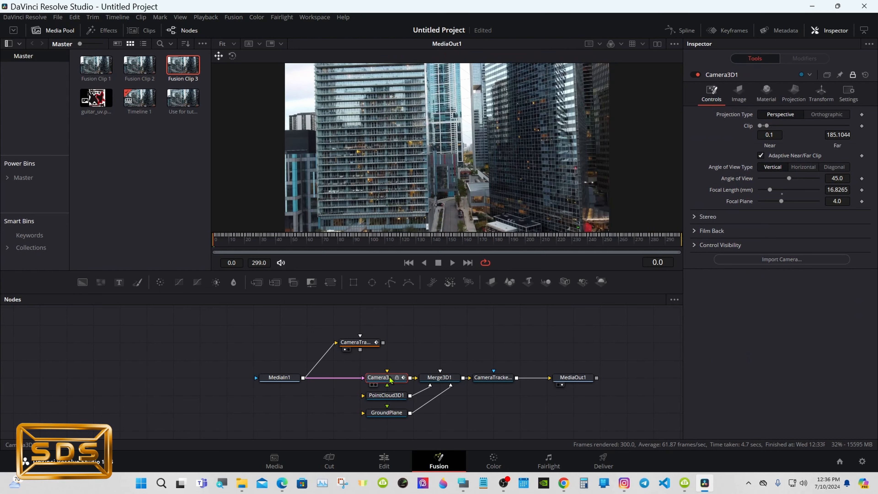
pyautogui.click(395, 348)
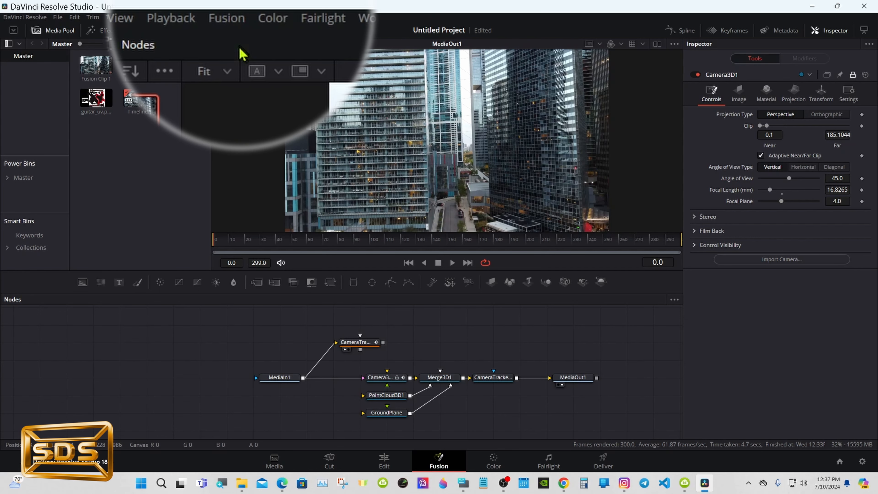
pyautogui.click(234, 23)
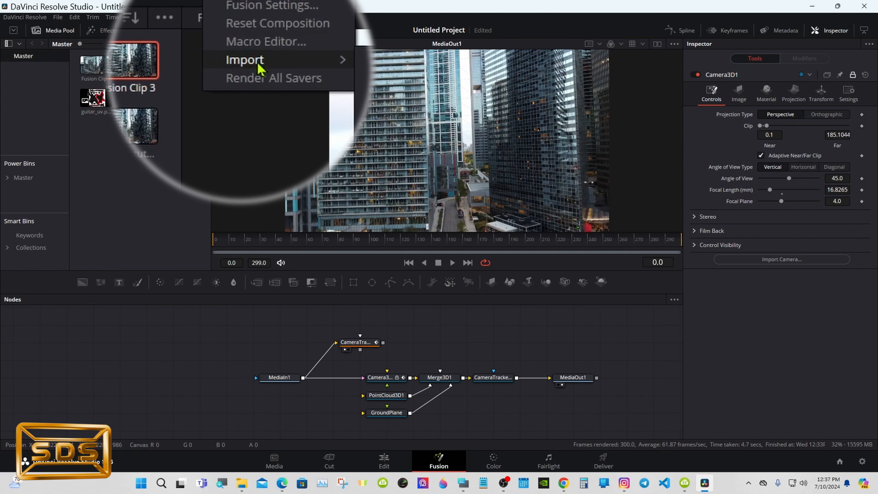
pyautogui.moveTo(260, 69)
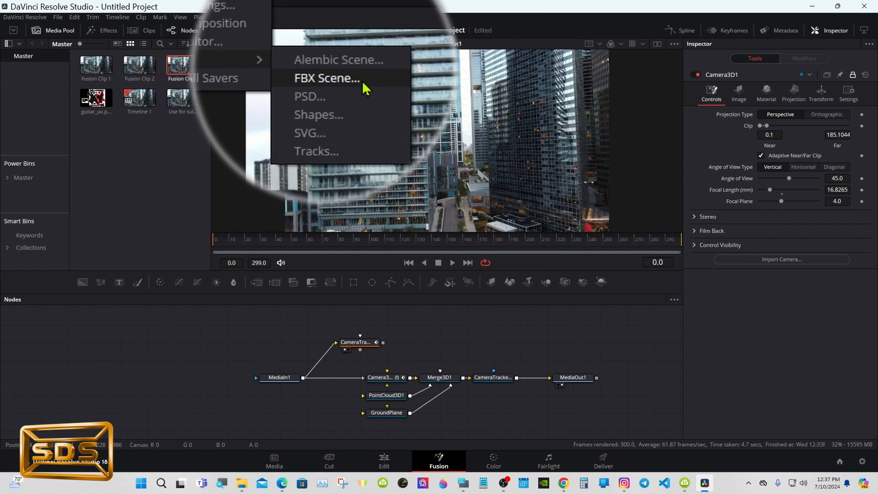
pyautogui.click(359, 81)
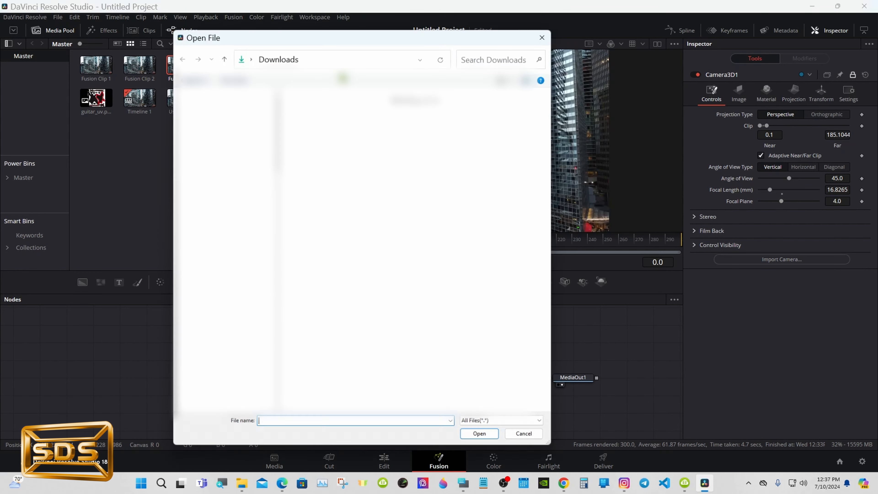
pyautogui.moveTo(554, 171); pyautogui.dragTo(554, 299)
pyautogui.scroll(2, 408, 108)
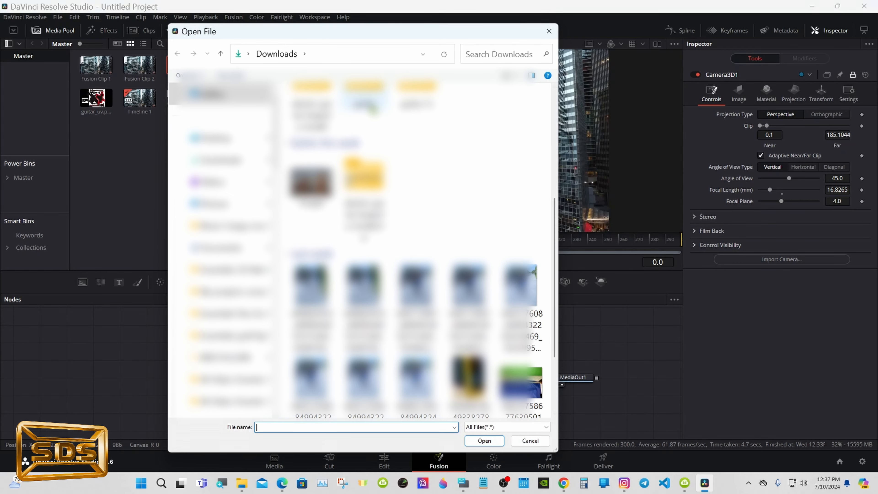
pyautogui.doubleClick(368, 177)
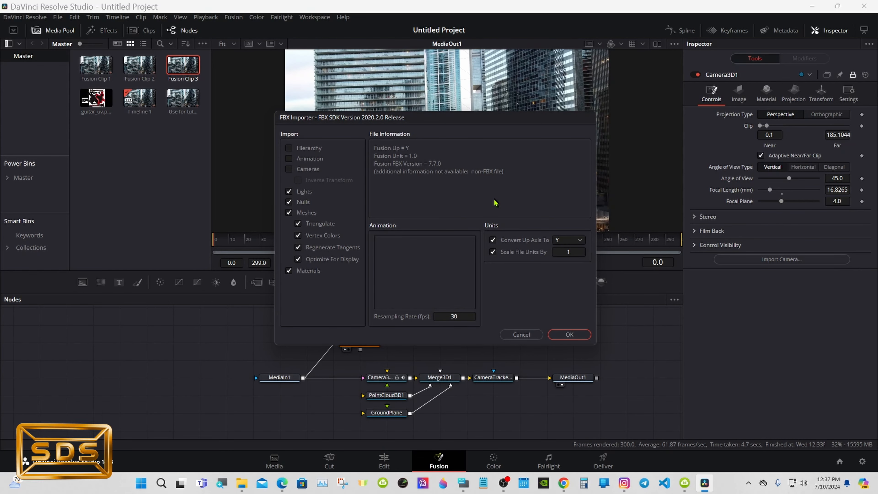
pyautogui.click(561, 334)
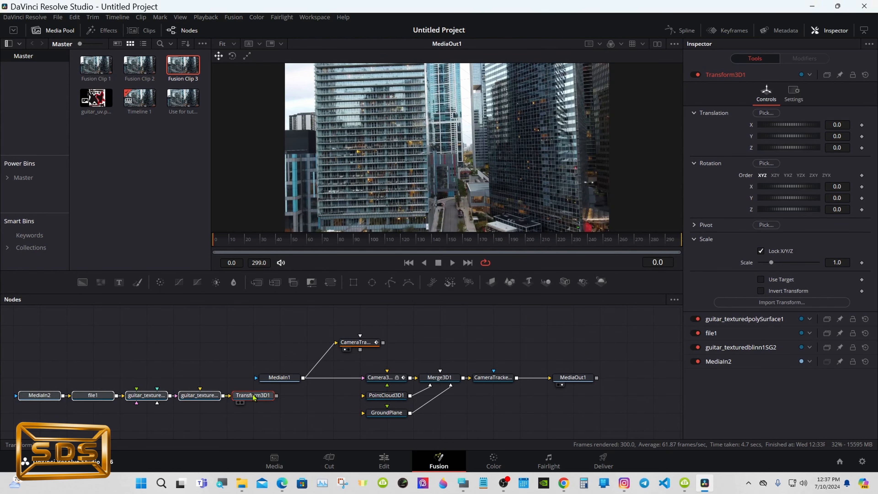
# - Connect the guitar's Transform3D1 node into the tracked scene's Merge3D1 alongside the ground plane
pyautogui.moveTo(238, 395); pyautogui.dragTo(265, 411)
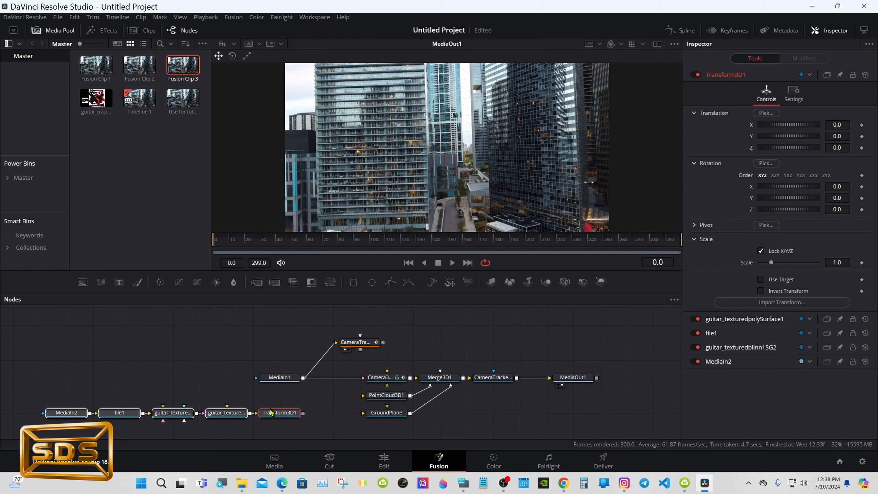
pyautogui.moveTo(304, 413); pyautogui.dragTo(362, 417)
pyautogui.click(339, 406)
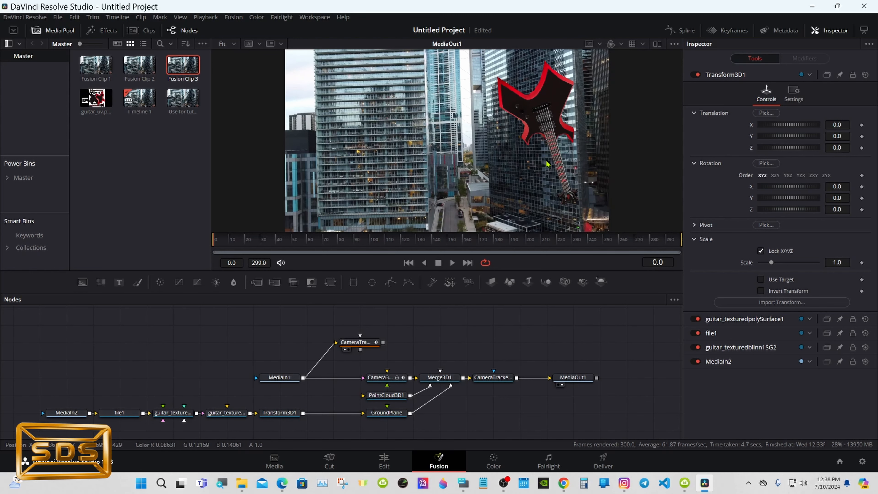
# - Switch to dual viewers and show the guitar mesh node in the left viewer, scaled to fit
pyautogui.click(658, 43)
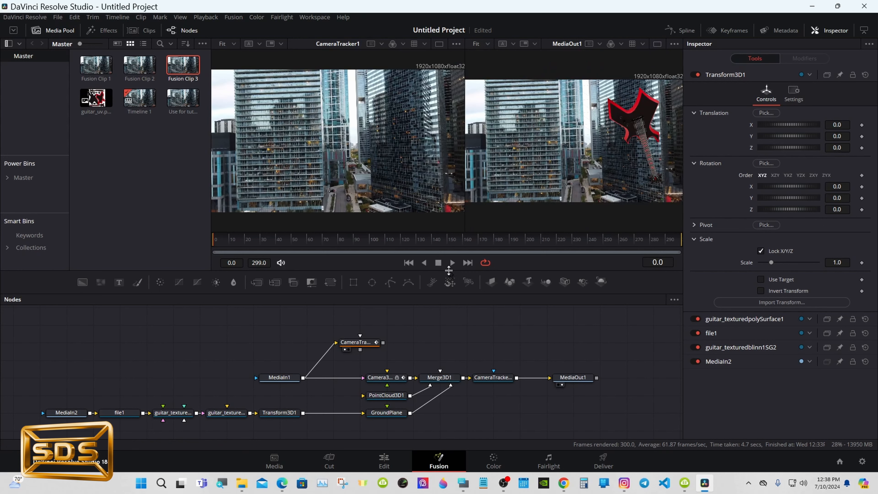
pyautogui.click(234, 415)
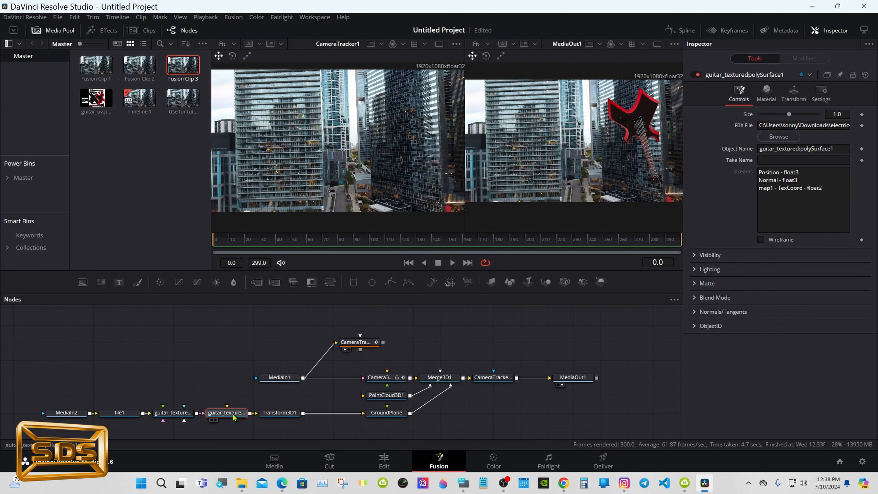
pyautogui.click(212, 420)
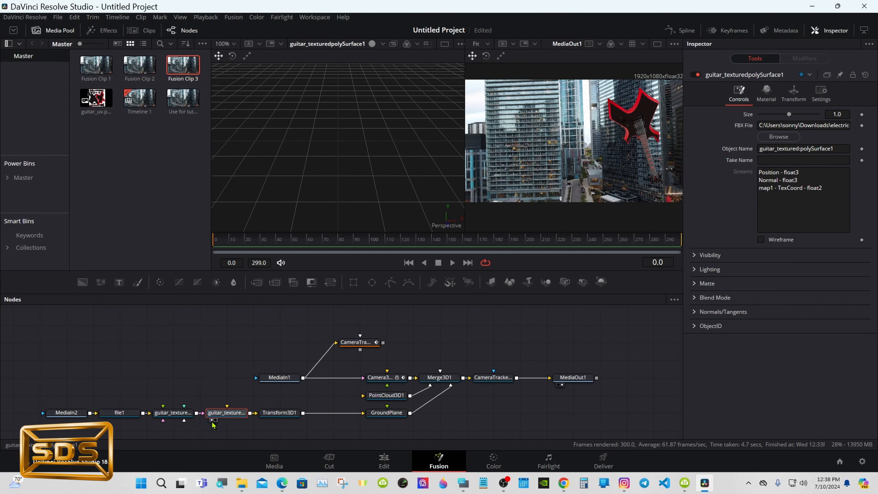
pyautogui.rightClick(330, 148)
pyautogui.moveTo(373, 153)
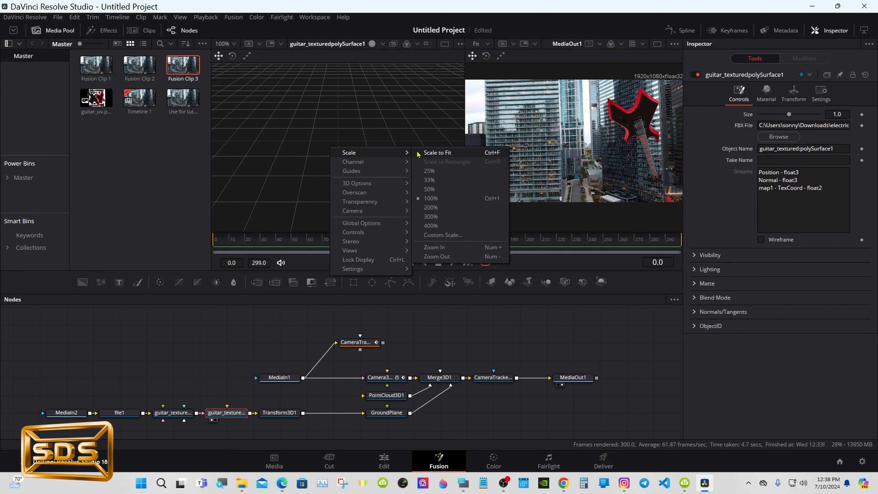
pyautogui.click(437, 152)
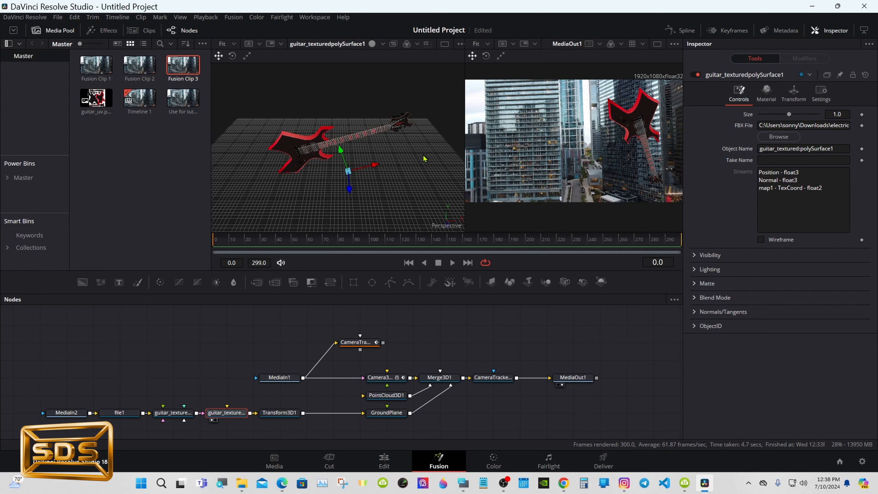
# - Open the Windows On-Screen Keyboard
pyautogui.click(463, 483)
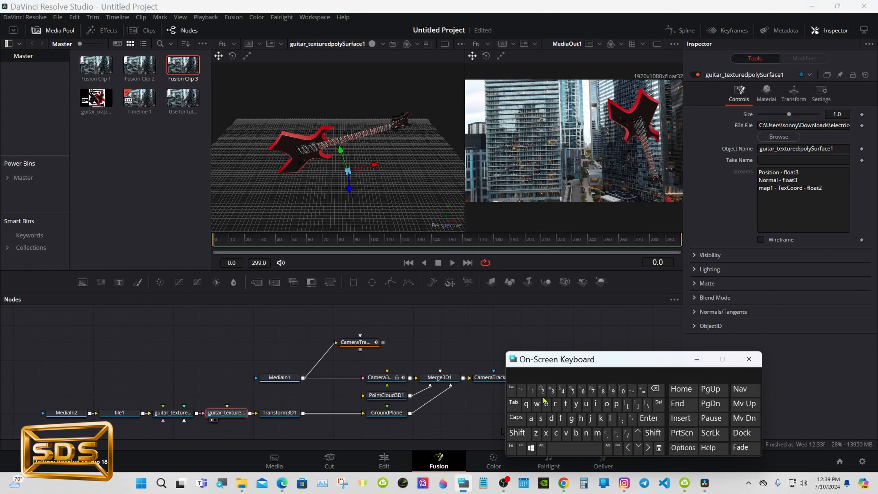
# - On the guitar mesh node, set the pivot to about -0.435, 3.595, 1.42 and reset all rotation to 0
pyautogui.moveTo(552, 367); pyautogui.dragTo(503, 368)
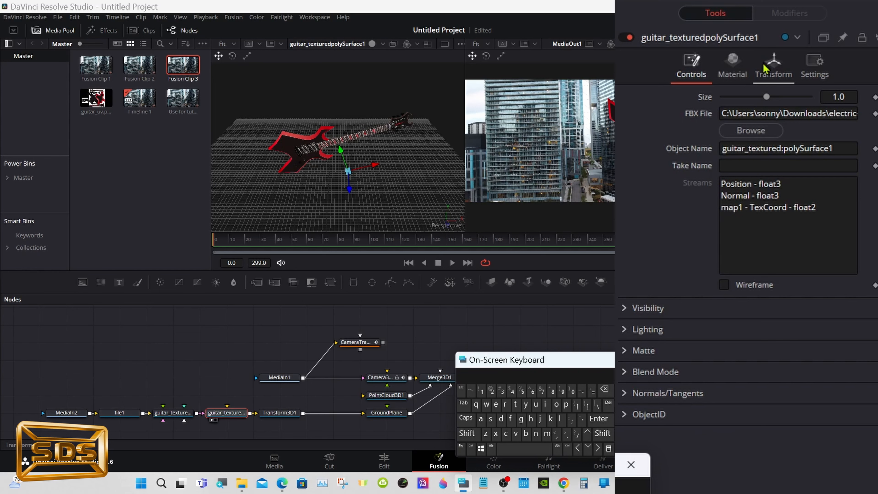
pyautogui.click(765, 68)
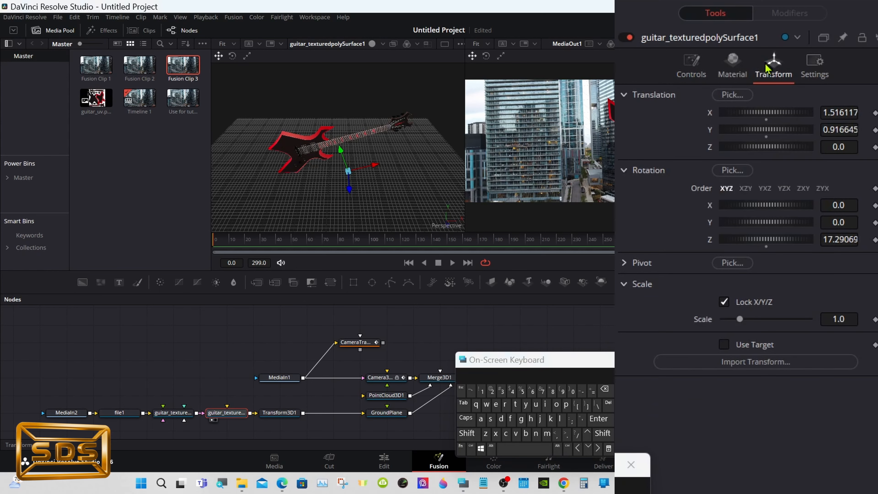
pyautogui.click(625, 265)
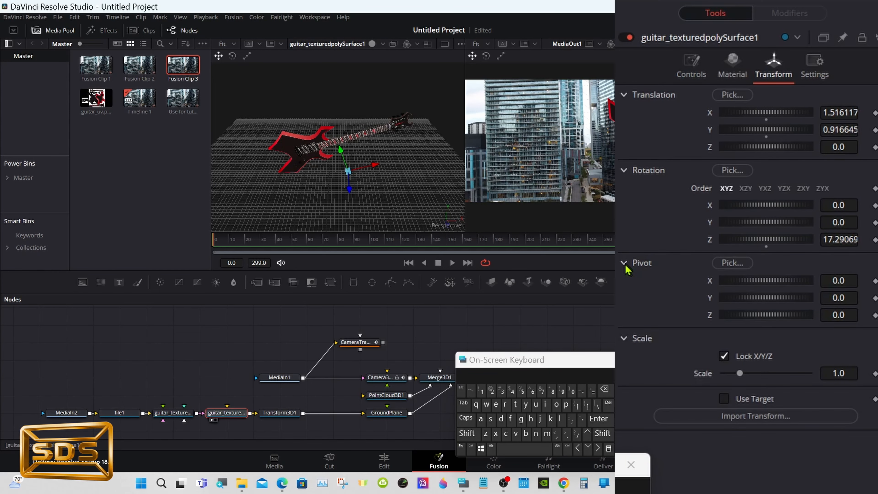
pyautogui.moveTo(758, 299); pyautogui.dragTo(774, 289)
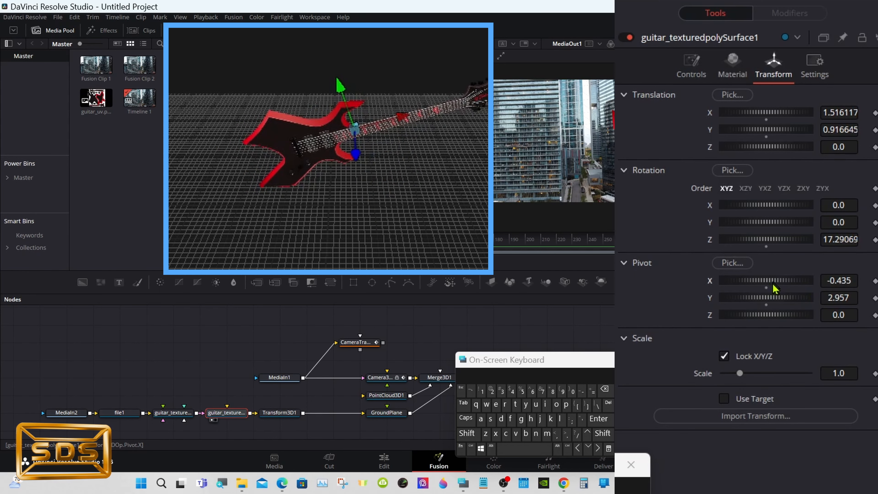
pyautogui.moveTo(764, 212); pyautogui.dragTo(782, 205)
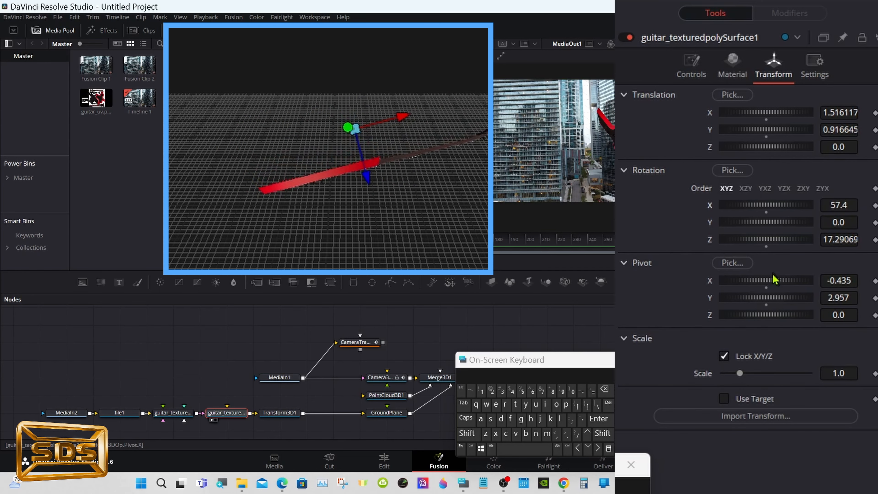
pyautogui.moveTo(768, 314); pyautogui.dragTo(805, 328)
pyautogui.moveTo(784, 207); pyautogui.dragTo(757, 213)
pyautogui.moveTo(768, 299); pyautogui.dragTo(781, 297)
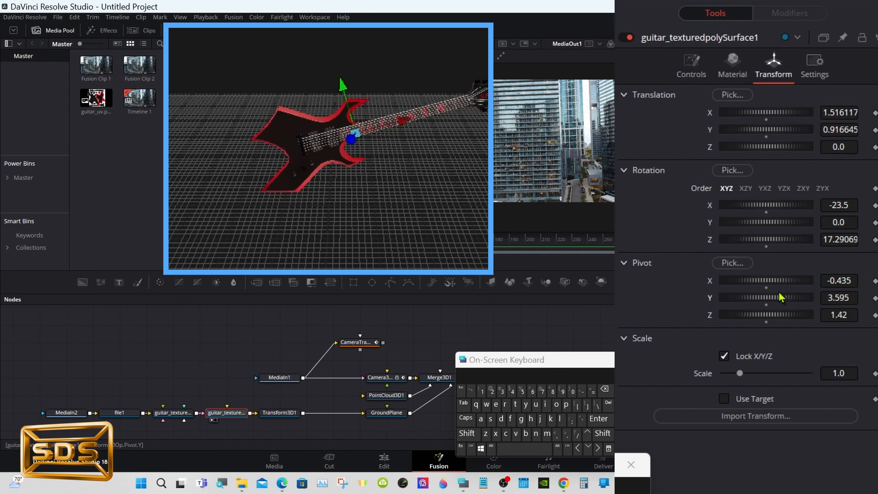
pyautogui.moveTo(781, 212); pyautogui.dragTo(805, 207)
pyautogui.click(766, 213)
pyautogui.click(765, 246)
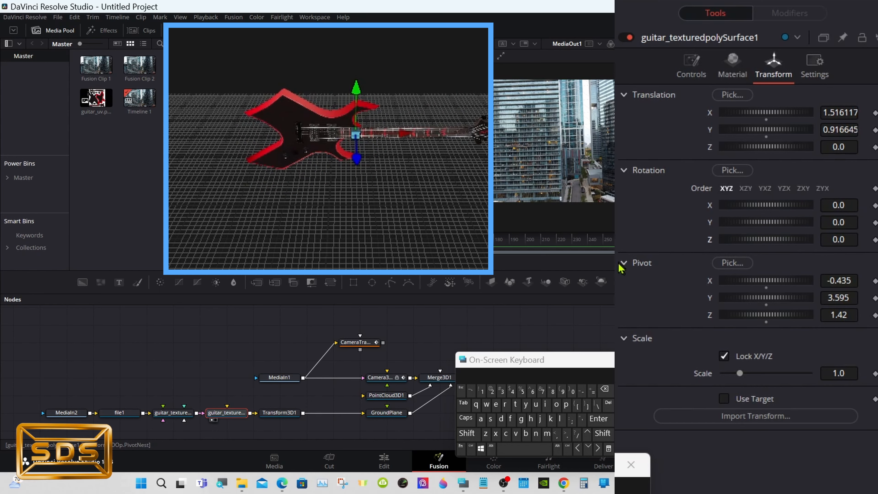
pyautogui.click(622, 263)
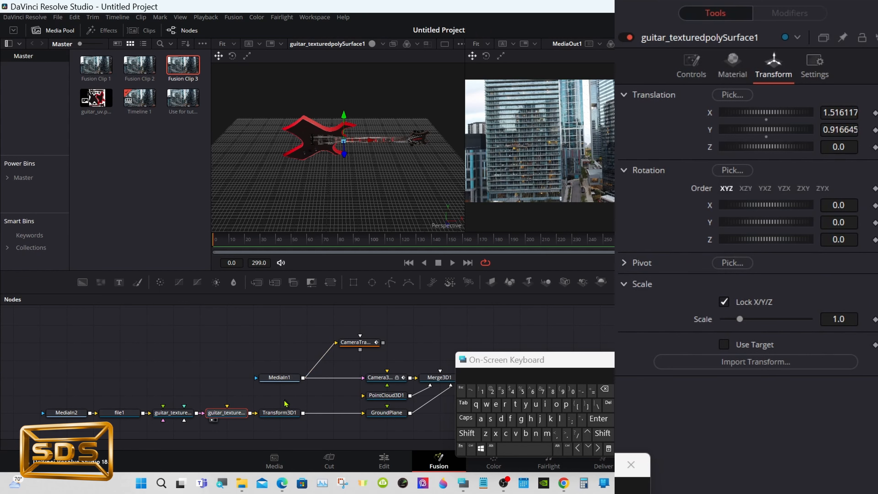
# - Select Transform3D1 and show it in the left viewer
pyautogui.click(279, 413)
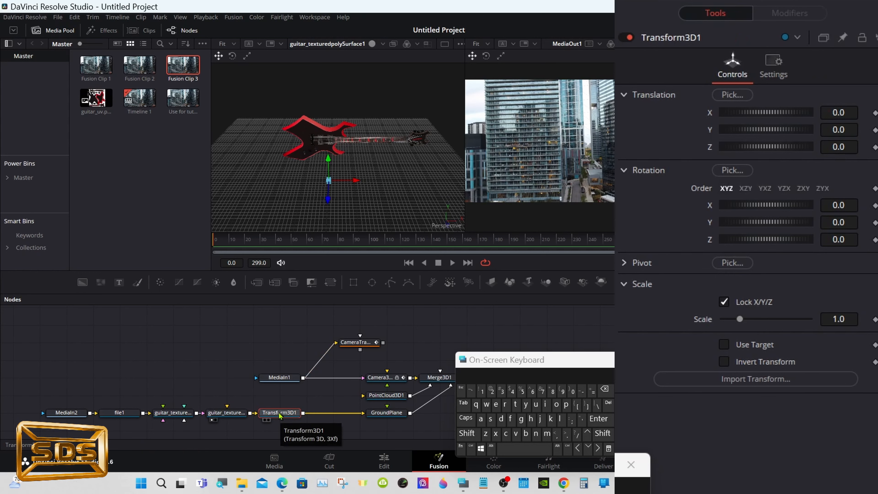
pyautogui.click(266, 421)
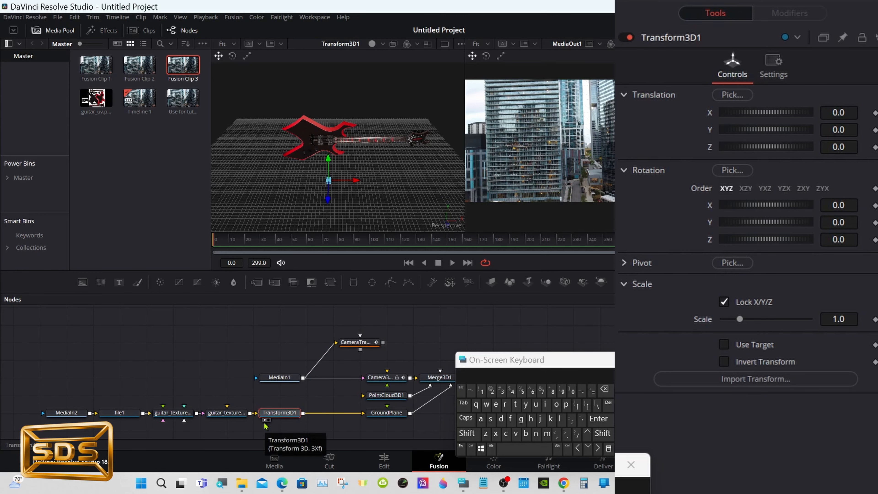
# - Set Transform3D1's pivot to about 1.159, 4.0, 1.362 while testing X rotations, then reset its X rotation to 0
pyautogui.moveTo(766, 212); pyautogui.dragTo(763, 212)
pyautogui.click(624, 263)
pyautogui.moveTo(764, 298); pyautogui.dragTo(858, 301)
pyautogui.moveTo(760, 283); pyautogui.dragTo(787, 287)
pyautogui.moveTo(763, 209); pyautogui.dragTo(787, 214)
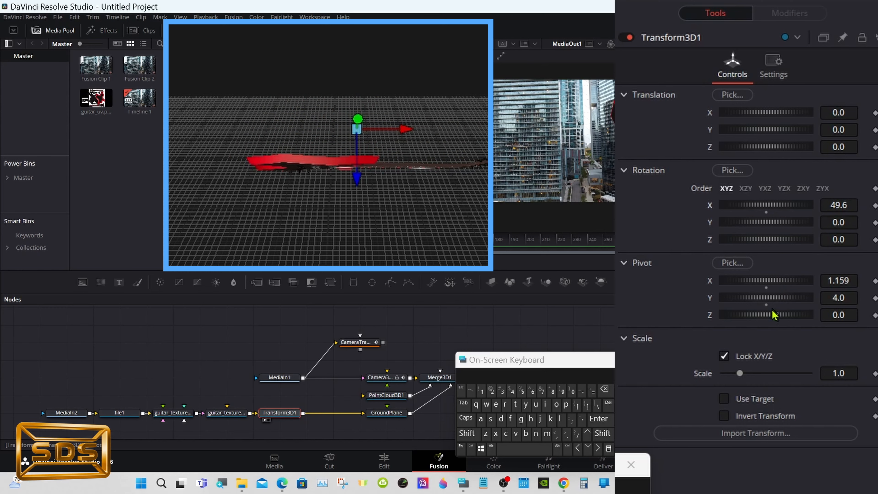
pyautogui.moveTo(772, 314); pyautogui.dragTo(791, 301)
pyautogui.moveTo(774, 211); pyautogui.dragTo(777, 213)
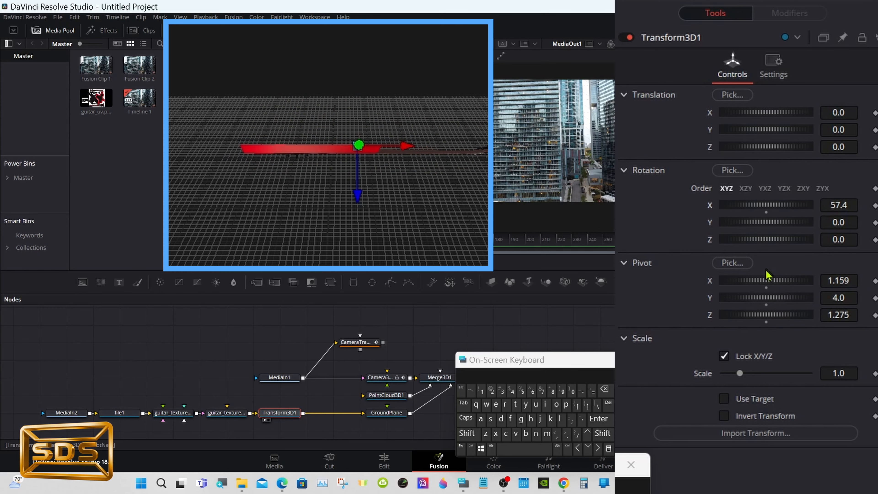
pyautogui.moveTo(766, 319); pyautogui.dragTo(771, 324)
pyautogui.moveTo(769, 214); pyautogui.dragTo(752, 216)
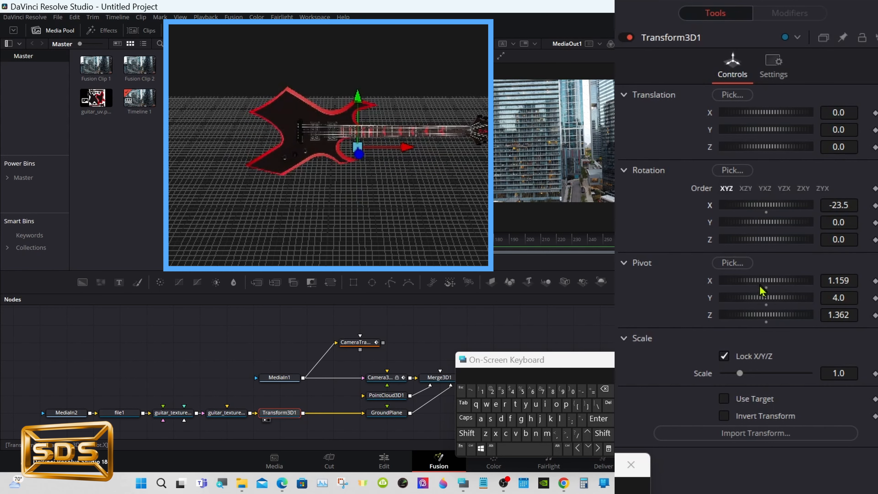
pyautogui.moveTo(763, 297); pyautogui.dragTo(775, 304)
pyautogui.moveTo(778, 212)
pyautogui.mouseDown()
pyautogui.moveTo(749, 212)
pyautogui.moveTo(767, 216)
pyautogui.mouseUp()
pyautogui.doubleClick(767, 216)
pyautogui.click(624, 264)
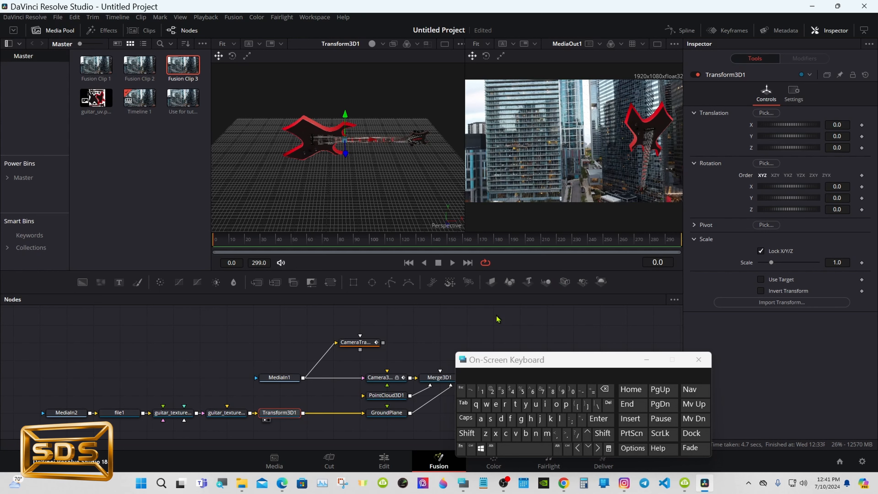
# - Show Merge3D1 in the left viewer, scaled to fit and zoomed in
pyautogui.moveTo(488, 364); pyautogui.dragTo(544, 362)
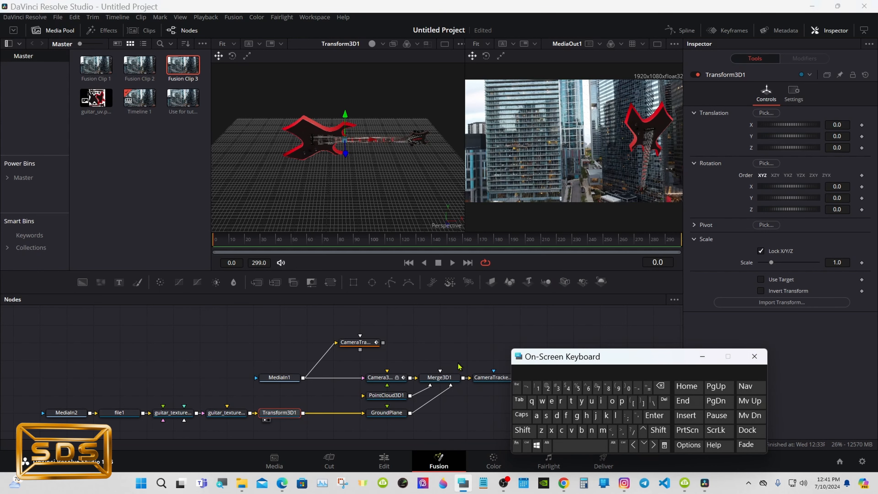
pyautogui.click(426, 377)
pyautogui.press('1')
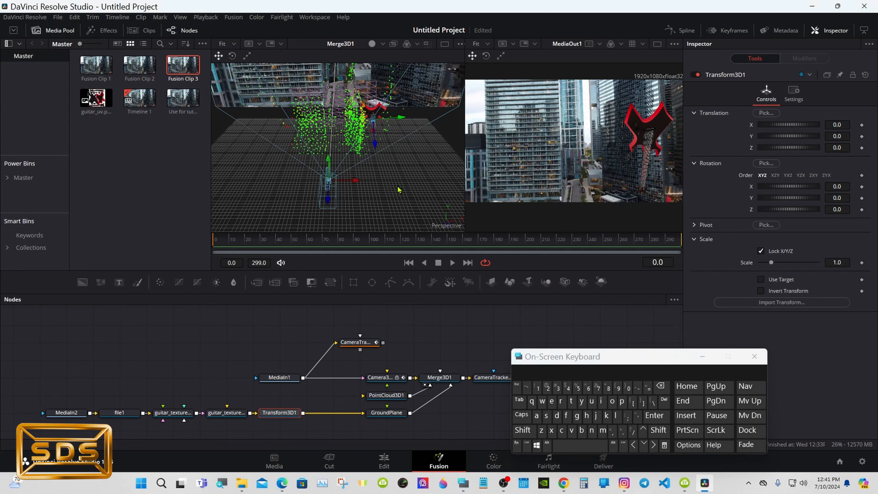
pyautogui.rightClick(384, 186)
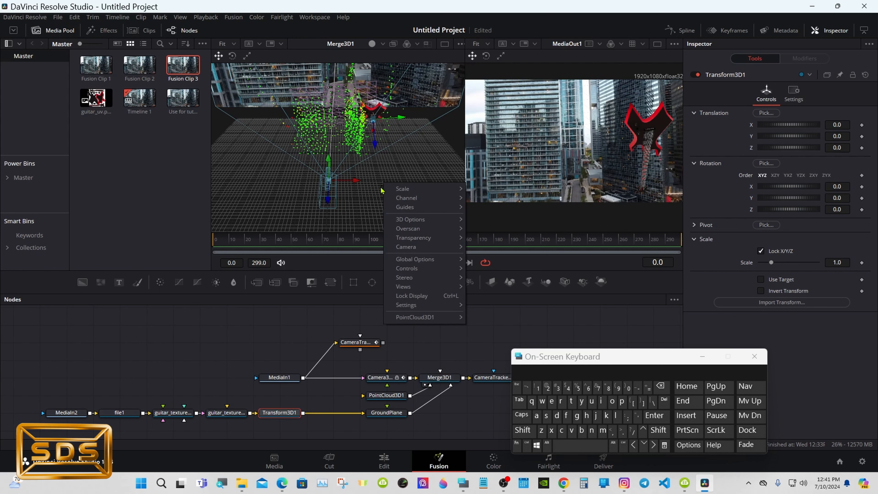
pyautogui.click(227, 415)
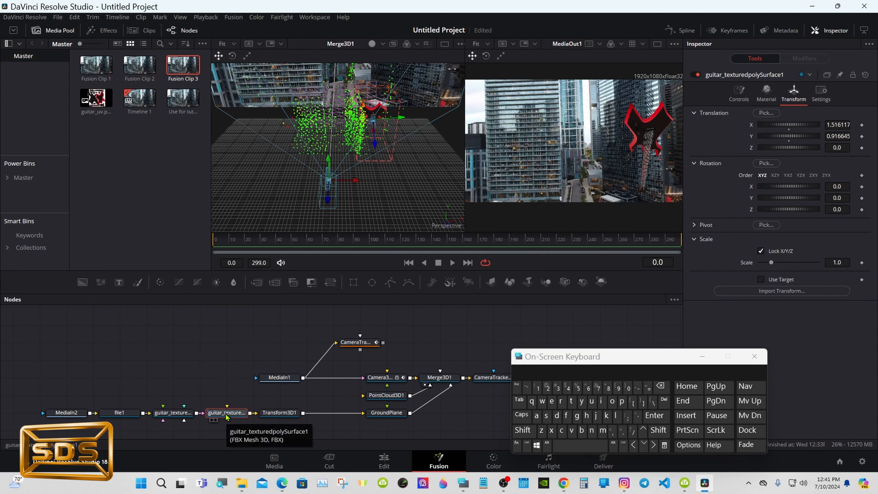
pyautogui.rightClick(377, 169)
pyautogui.moveTo(405, 172)
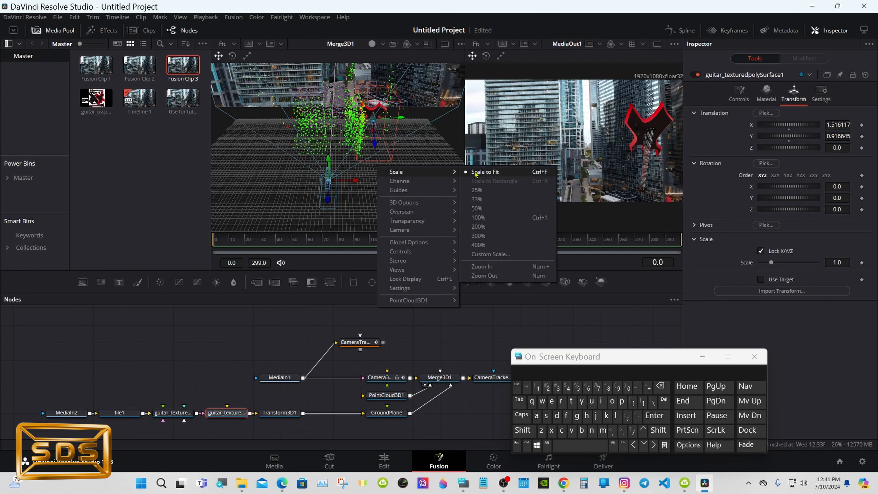
pyautogui.click(479, 174)
pyautogui.rightClick(421, 166)
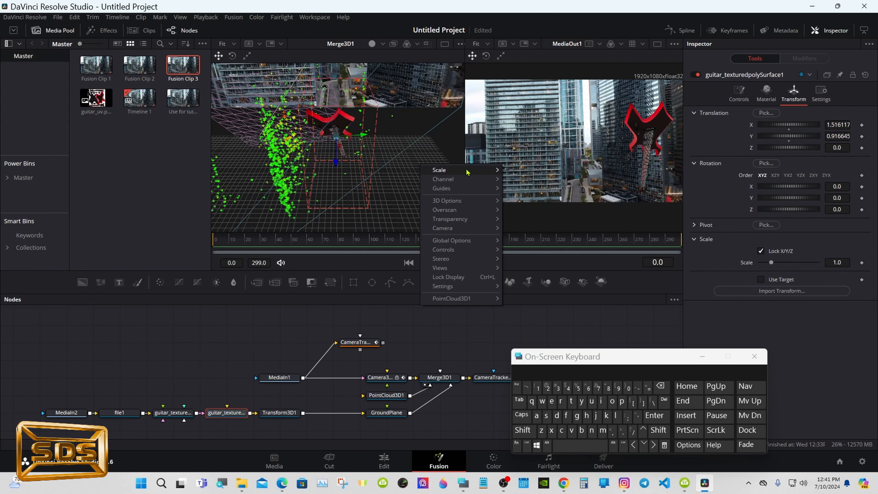
pyautogui.moveTo(489, 172)
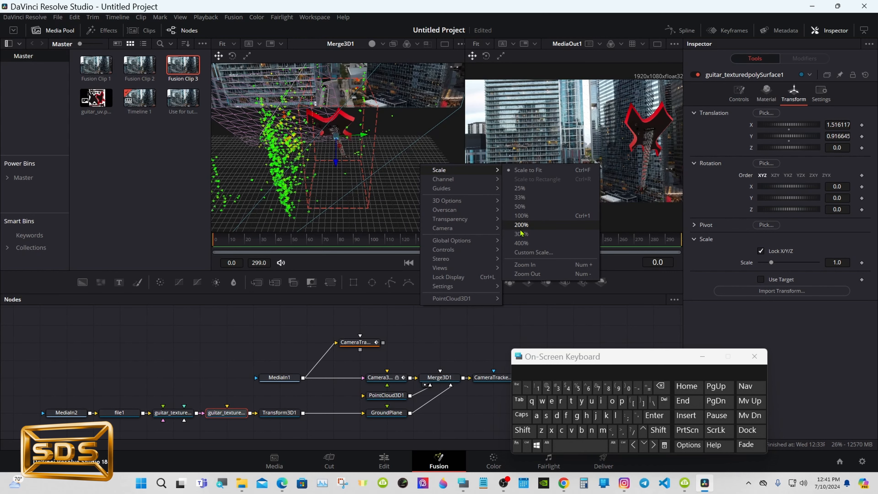
pyautogui.click(521, 265)
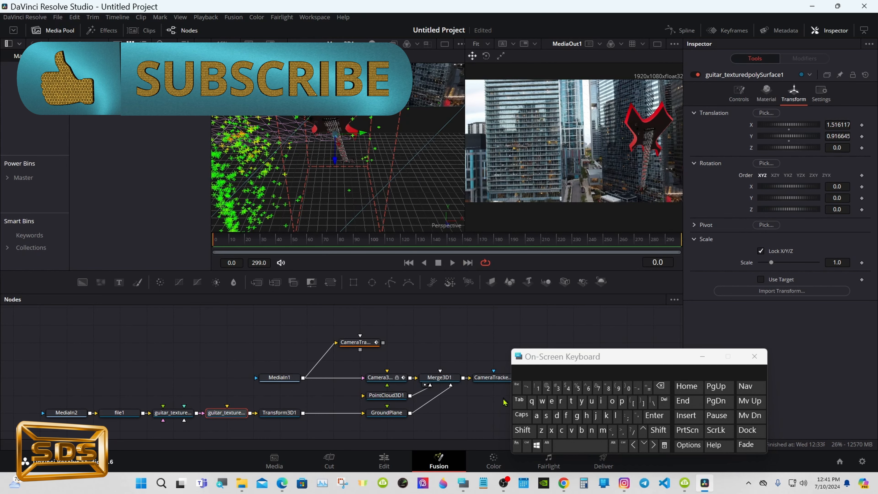
# - Enlarge the viewer and orbit the 3D scene to examine where the guitar sits among the tracked points
pyautogui.click(445, 44)
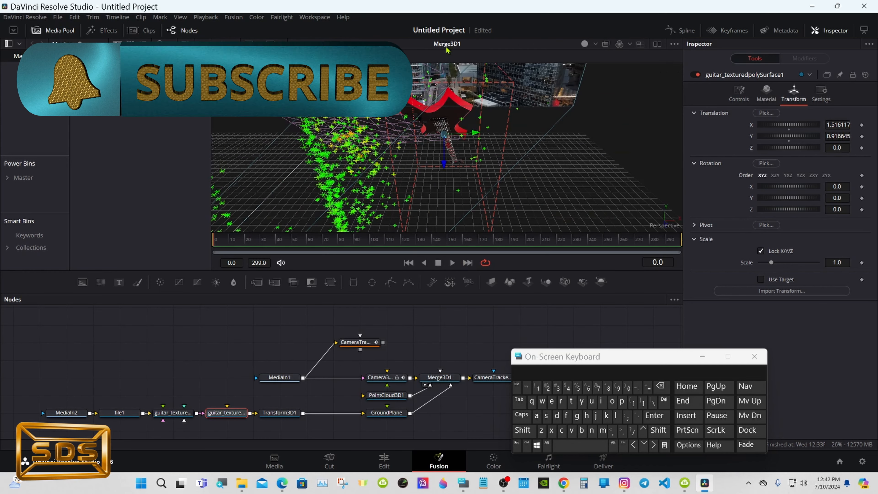
pyautogui.click(521, 432)
pyautogui.moveTo(473, 183); pyautogui.dragTo(501, 182)
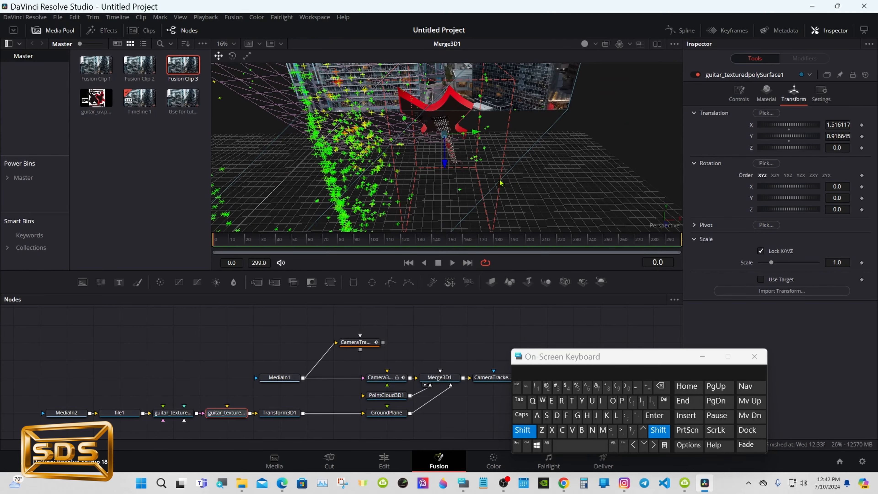
pyautogui.moveTo(392, 182); pyautogui.dragTo(486, 115)
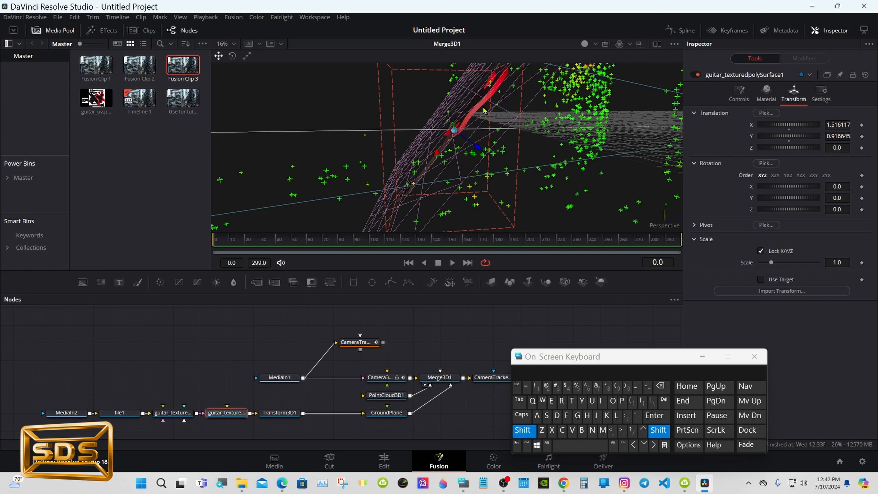
pyautogui.moveTo(540, 138)
pyautogui.mouseDown()
pyautogui.moveTo(526, 120)
pyautogui.moveTo(532, 125)
pyautogui.mouseUp()
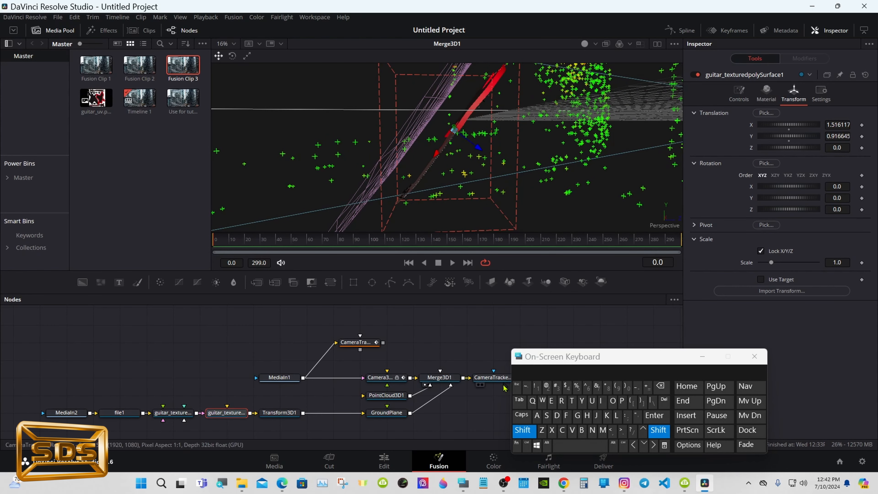
pyautogui.click(523, 431)
# - Hide the ground plane by turning off its Visible option
pyautogui.click(393, 422)
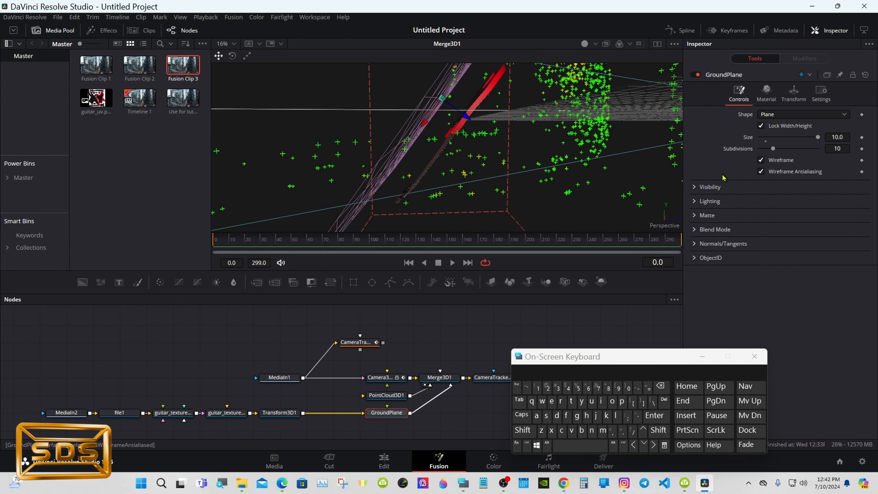
pyautogui.click(694, 187)
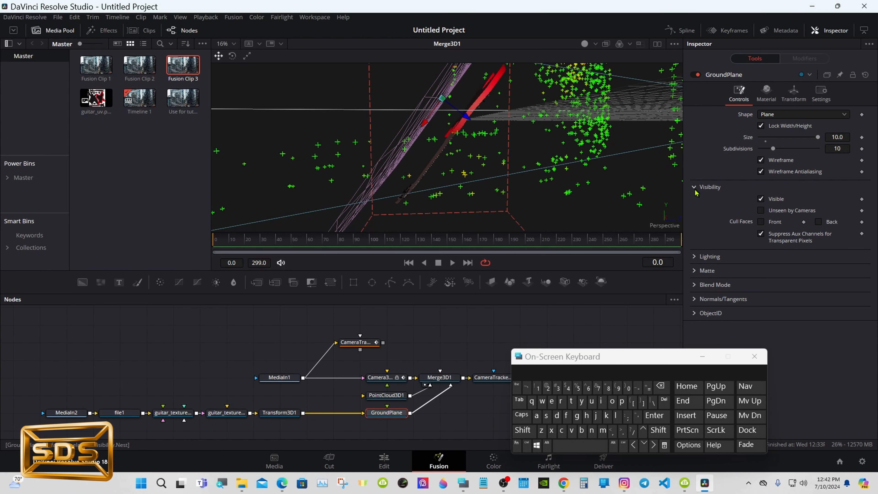
pyautogui.click(761, 200)
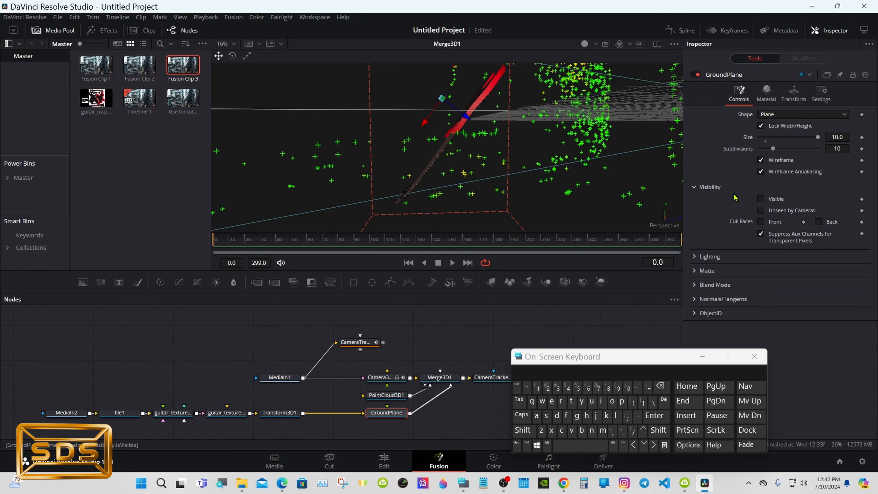
pyautogui.click(696, 188)
# - Frame the Merge3D1 scene to fit and orbit to view the camera and guitar together
pyautogui.click(433, 377)
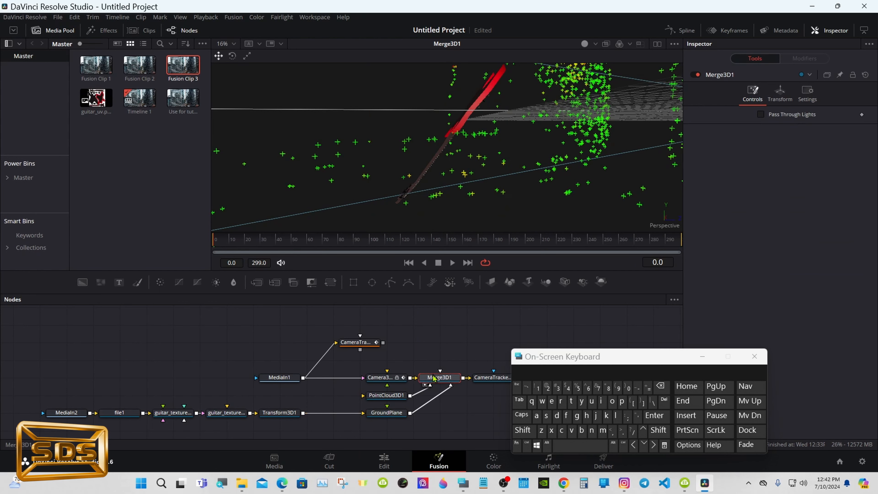
pyautogui.rightClick(405, 160)
pyautogui.moveTo(441, 166)
pyautogui.click(504, 172)
pyautogui.click(523, 430)
pyautogui.moveTo(482, 194); pyautogui.dragTo(449, 195)
pyautogui.click(524, 430)
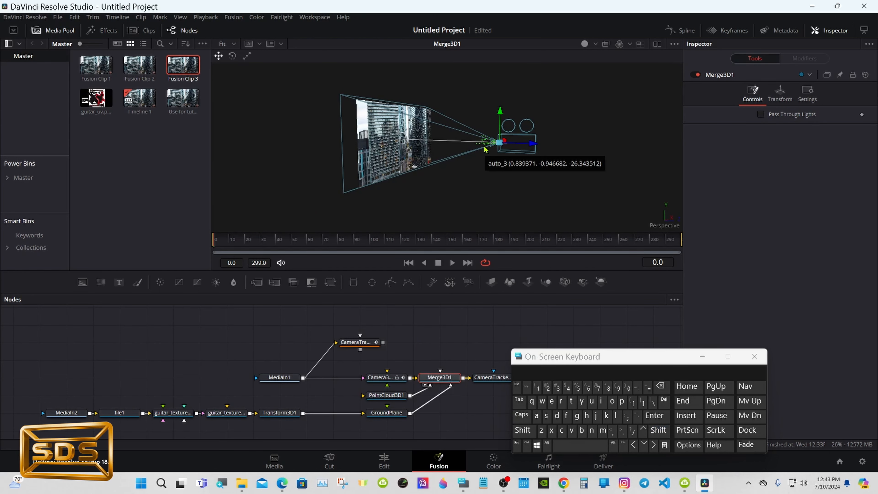
# - Scale the guitar mesh to 5.0 and move it to about X 10.096 and Z -95.8
pyautogui.click(238, 413)
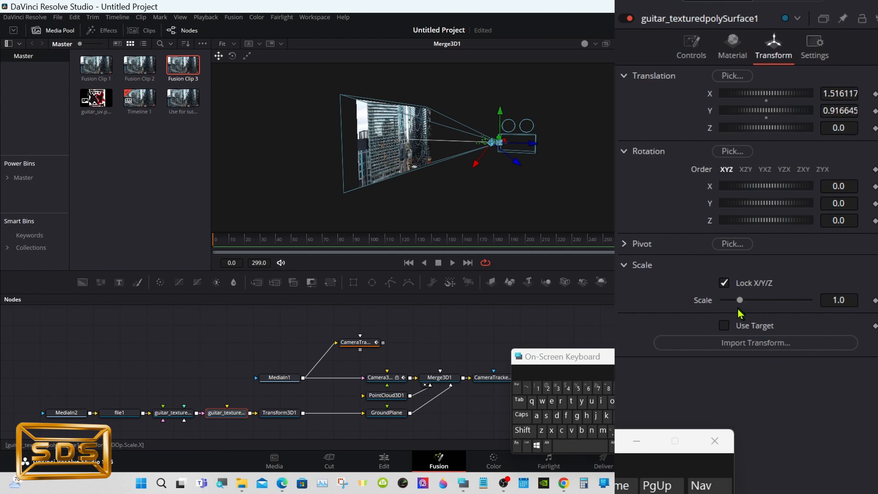
pyautogui.moveTo(739, 300); pyautogui.dragTo(823, 309)
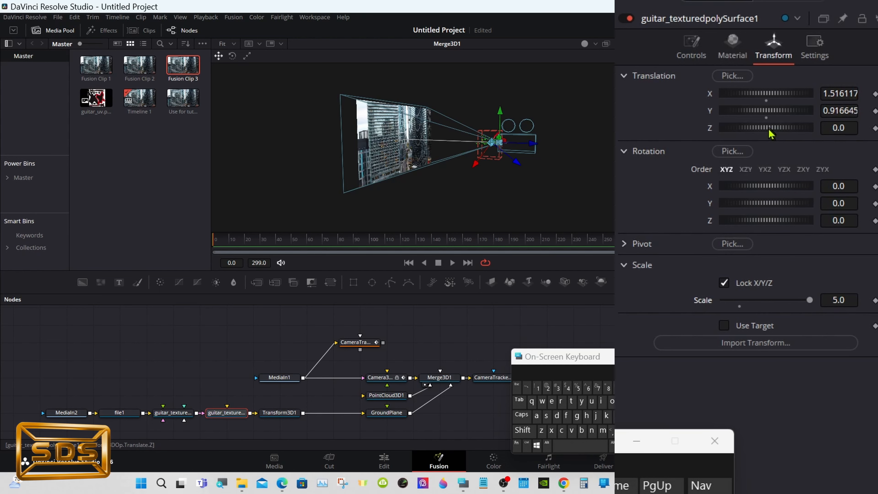
pyautogui.moveTo(771, 133); pyautogui.dragTo(632, 118)
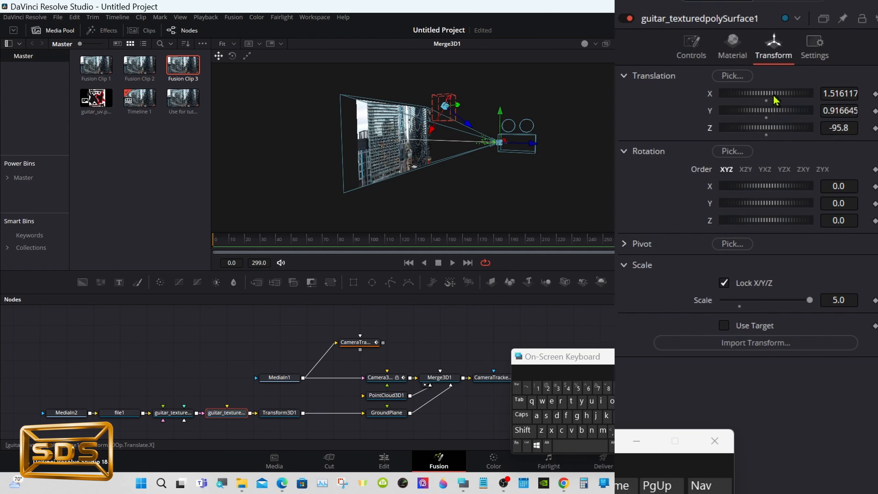
pyautogui.moveTo(774, 94); pyautogui.dragTo(805, 94)
pyautogui.press('shift')
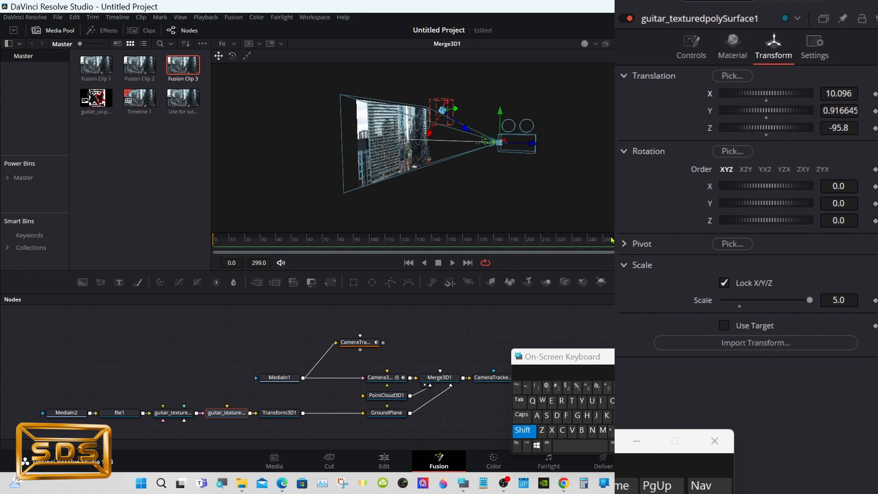
# - Rotate the guitar mesh to 167 on Z and move it along X to about 25.98
pyautogui.moveTo(494, 213); pyautogui.dragTo(437, 211)
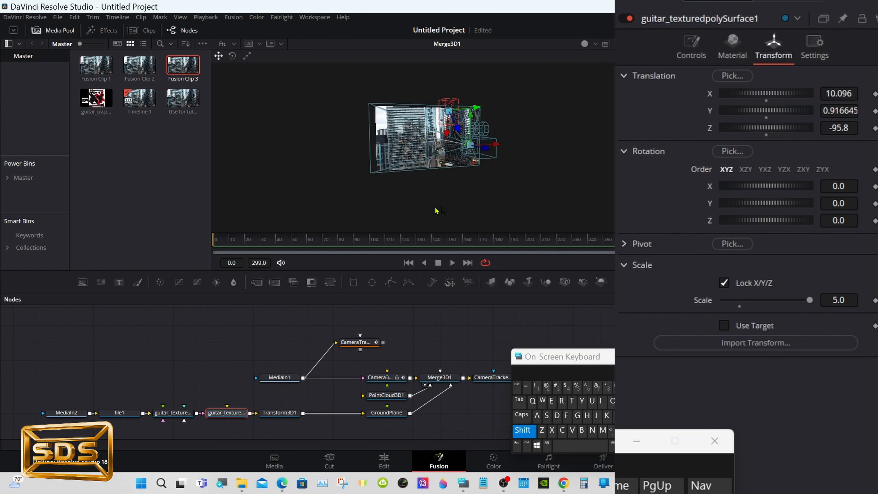
pyautogui.click(528, 435)
pyautogui.moveTo(768, 221); pyautogui.dragTo(814, 227)
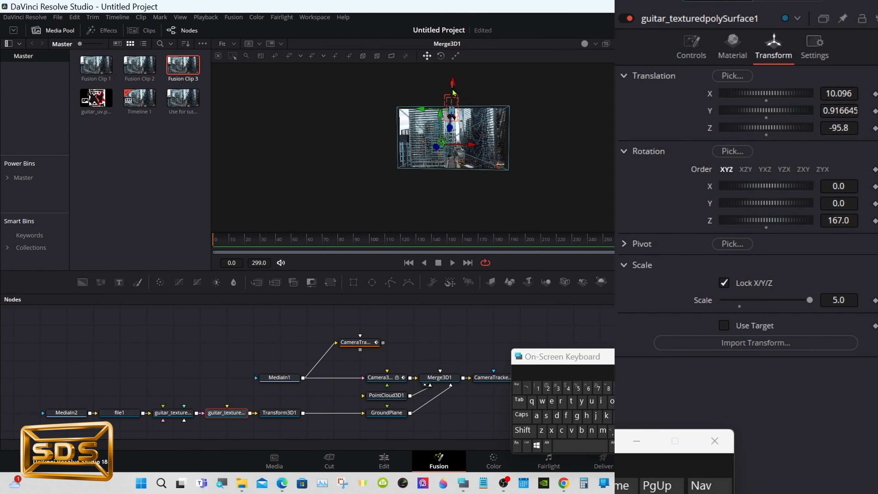
pyautogui.moveTo(777, 102); pyautogui.dragTo(797, 98)
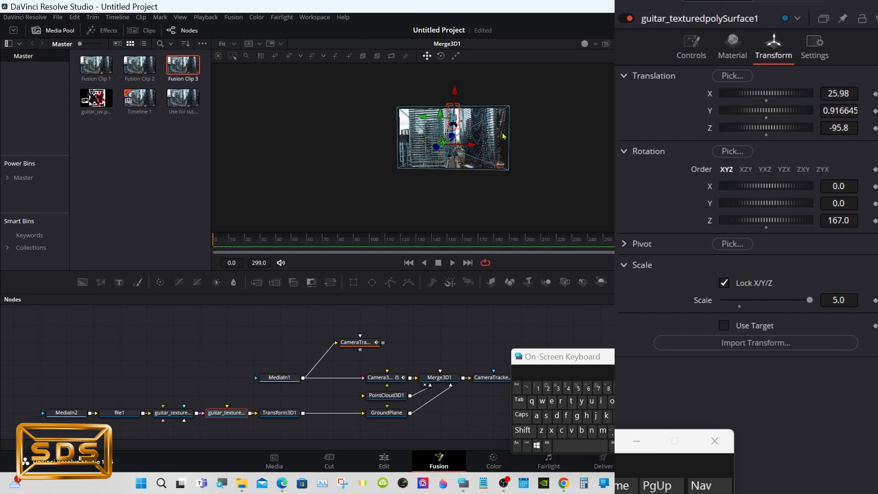
# - Move the guitar further along X to about 60.559
pyautogui.rightClick(504, 132)
pyautogui.moveTo(542, 140)
pyautogui.click(599, 235)
pyautogui.rightClick(491, 149)
pyautogui.moveTo(548, 157)
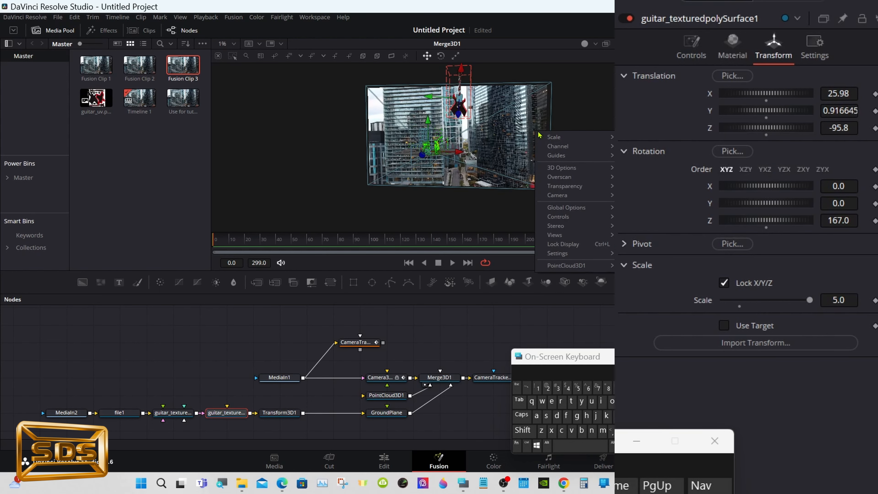
pyautogui.click(624, 254)
pyautogui.moveTo(774, 102); pyautogui.dragTo(795, 94)
# - Rotate the guitar to 41.7 on Y and move it to about X 71.574 and Z -135.51
pyautogui.click(526, 433)
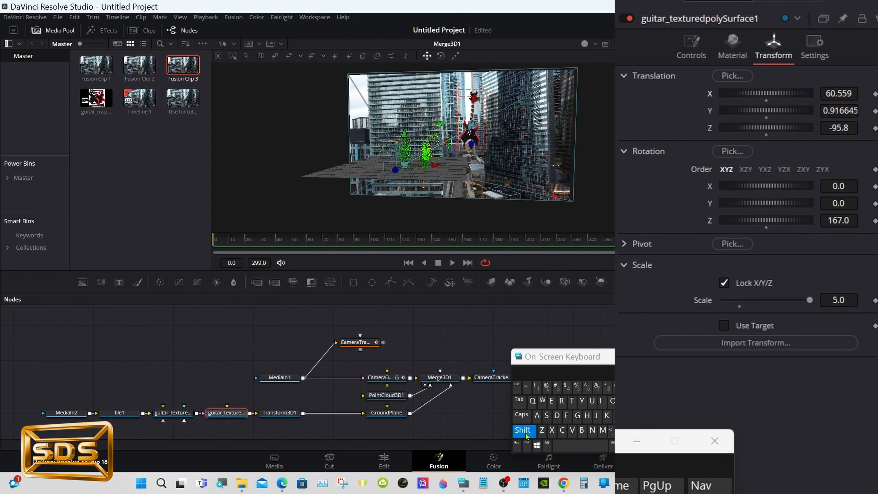
pyautogui.moveTo(331, 220); pyautogui.dragTo(527, 197)
pyautogui.click(528, 435)
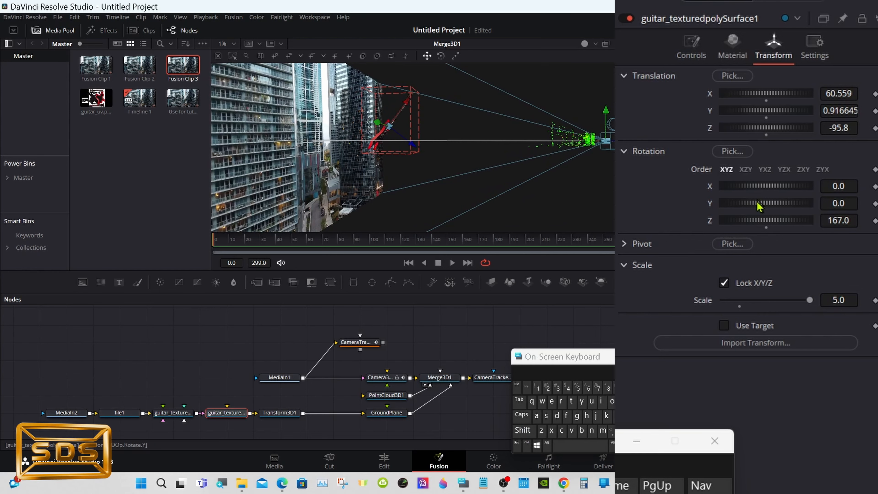
pyautogui.moveTo(761, 206); pyautogui.dragTo(778, 198)
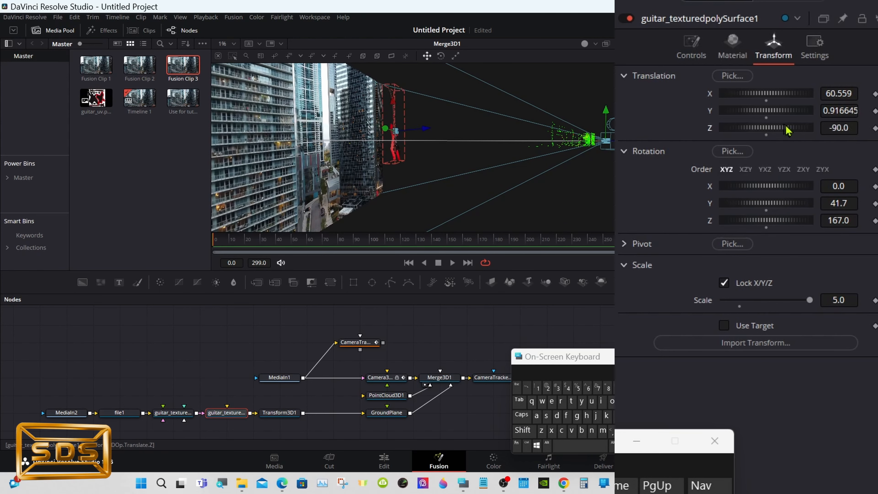
pyautogui.moveTo(789, 129); pyautogui.dragTo(795, 128)
pyautogui.moveTo(780, 98); pyautogui.dragTo(827, 105)
# - Open a second viewer showing the MediaOut1 result beside the 3D scene
pyautogui.press('a')
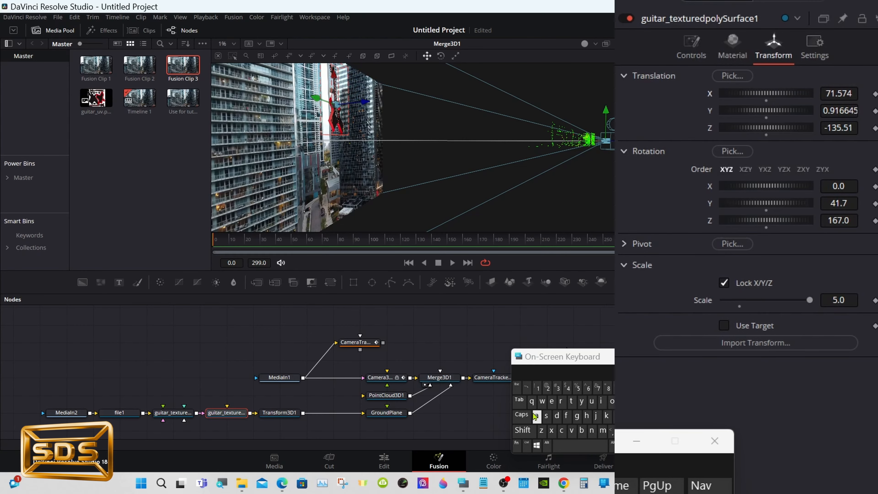
pyautogui.moveTo(420, 202); pyautogui.dragTo(470, 208)
pyautogui.click(657, 44)
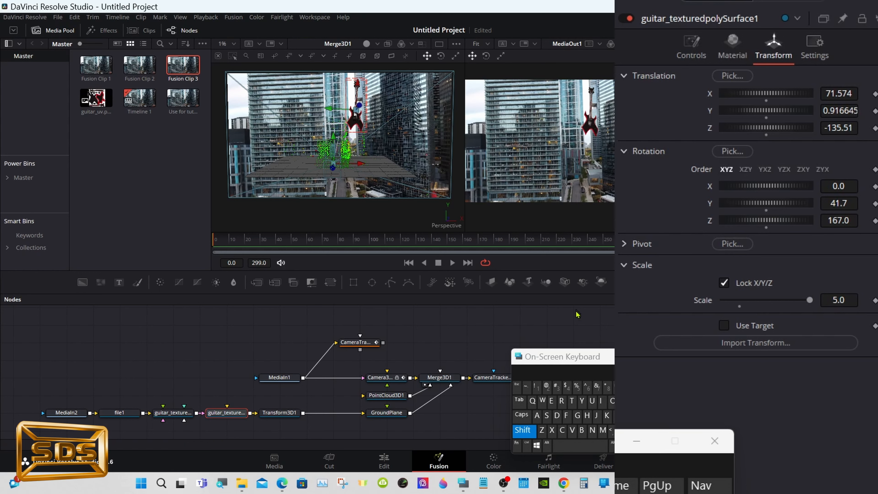
# - Set the guitar mesh's scale to 20
pyautogui.click(238, 416)
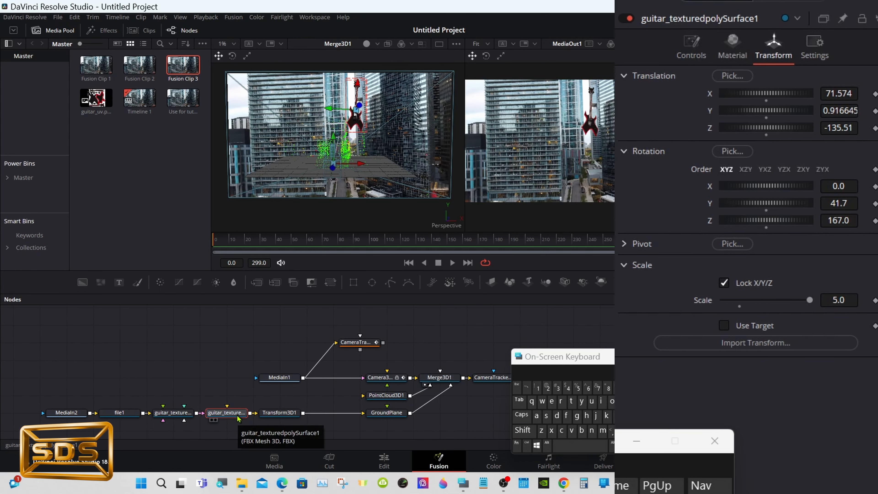
pyautogui.click(840, 299)
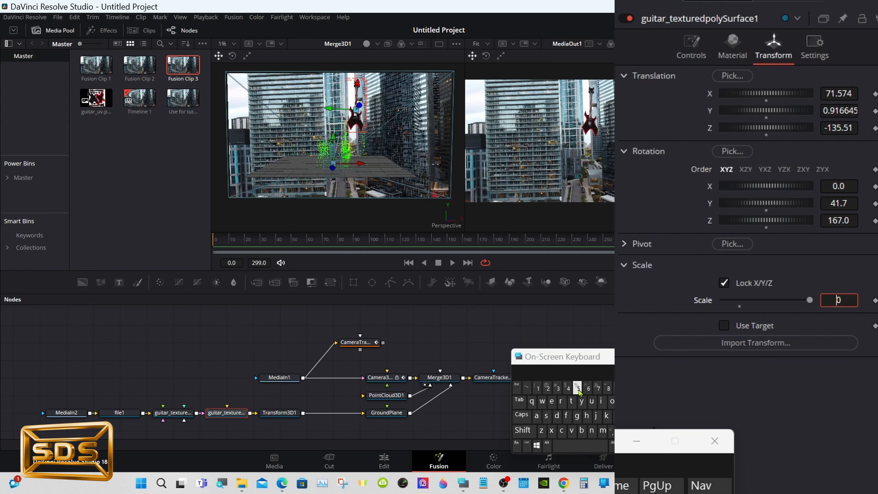
pyautogui.click(547, 388)
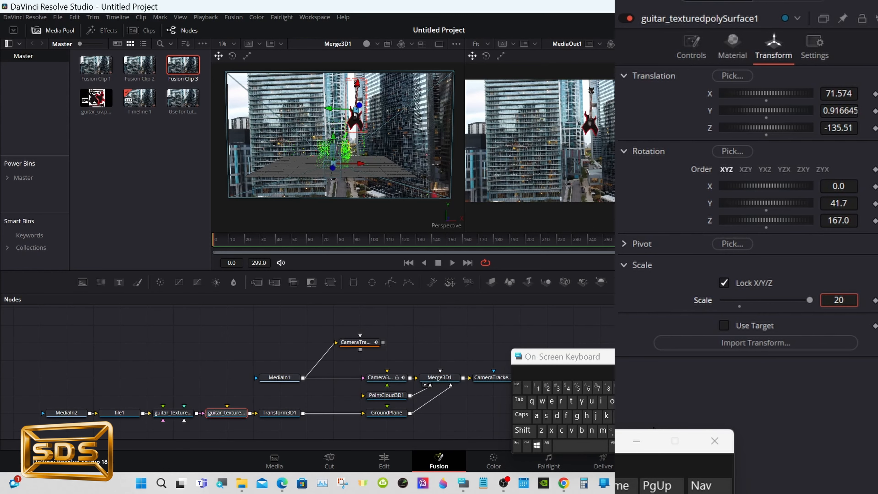
pyautogui.press('Tab')
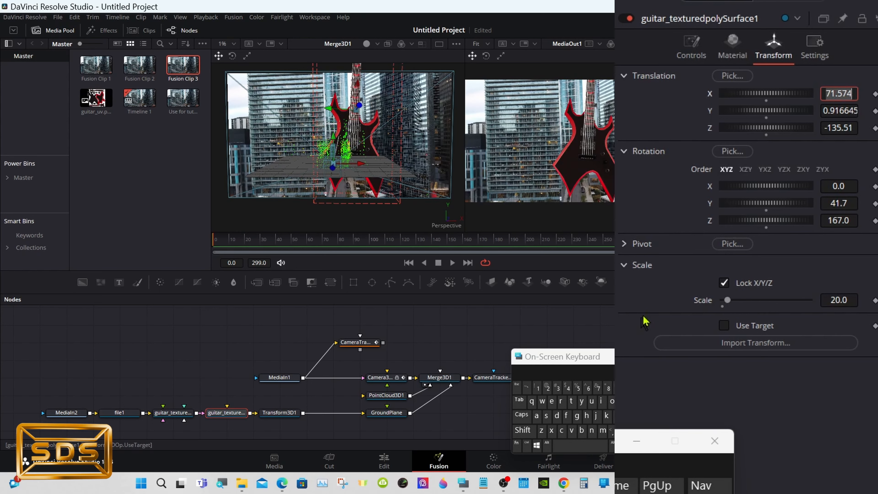
# - Fine-tune the guitar to rotation Y 39.0 and Z 172.2, translation Y -7.257 and Z -136.67, scale 19.928
pyautogui.moveTo(766, 203); pyautogui.dragTo(774, 186)
pyautogui.moveTo(775, 221); pyautogui.dragTo(779, 227)
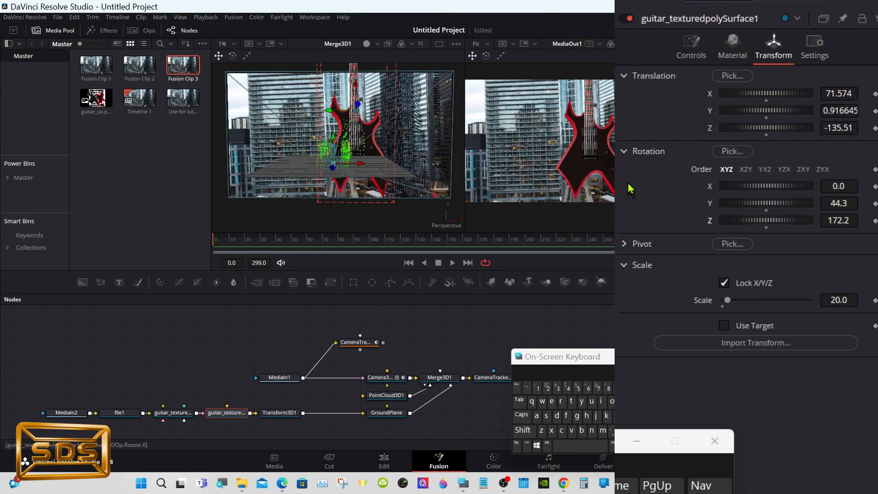
pyautogui.click(656, 44)
pyautogui.moveTo(779, 111); pyautogui.dragTo(628, 122)
pyautogui.moveTo(847, 301); pyautogui.dragTo(843, 300)
pyautogui.moveTo(841, 130); pyautogui.dragTo(779, 135)
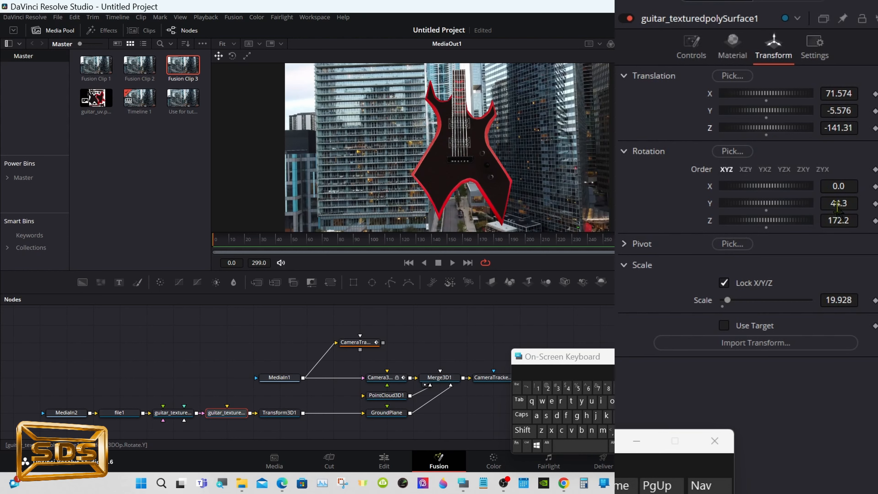
pyautogui.moveTo(836, 208); pyautogui.dragTo(777, 209)
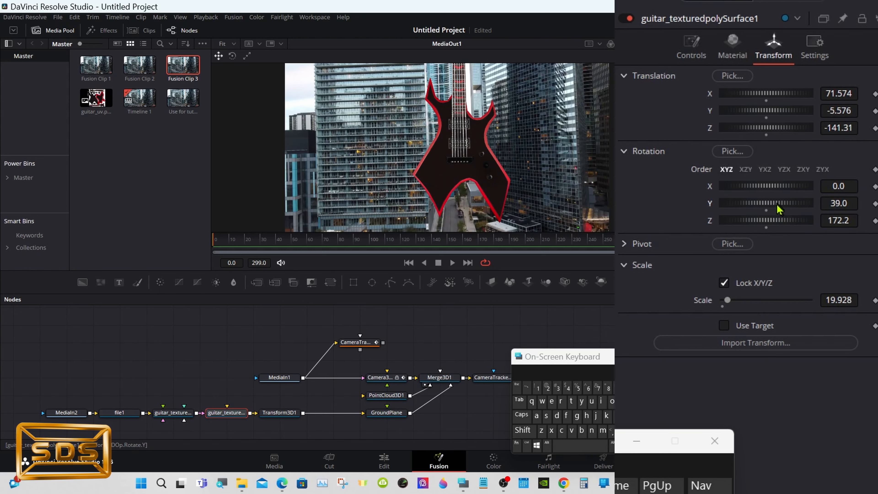
pyautogui.moveTo(785, 130); pyautogui.dragTo(745, 122)
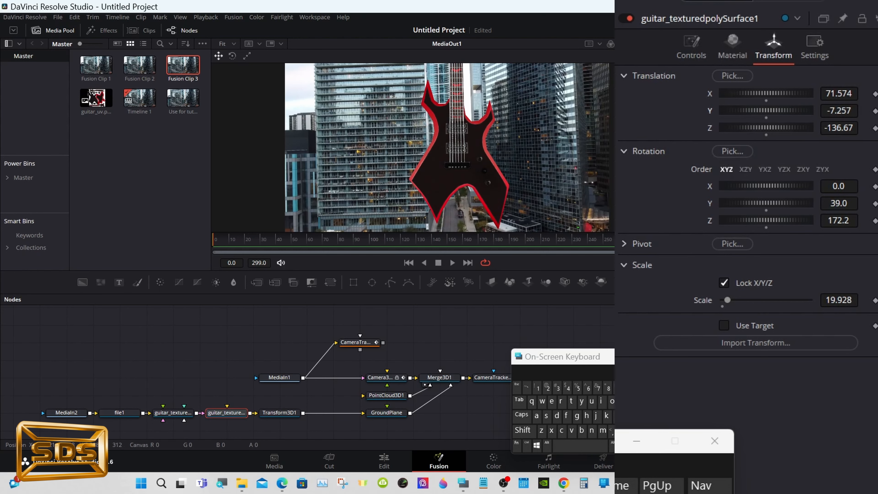
# - On the Edit page, enable the Video 2 track and disable the Video 1 track
pyautogui.moveTo(222, 239)
pyautogui.mouseDown()
pyautogui.moveTo(554, 238)
pyautogui.moveTo(216, 239)
pyautogui.mouseUp()
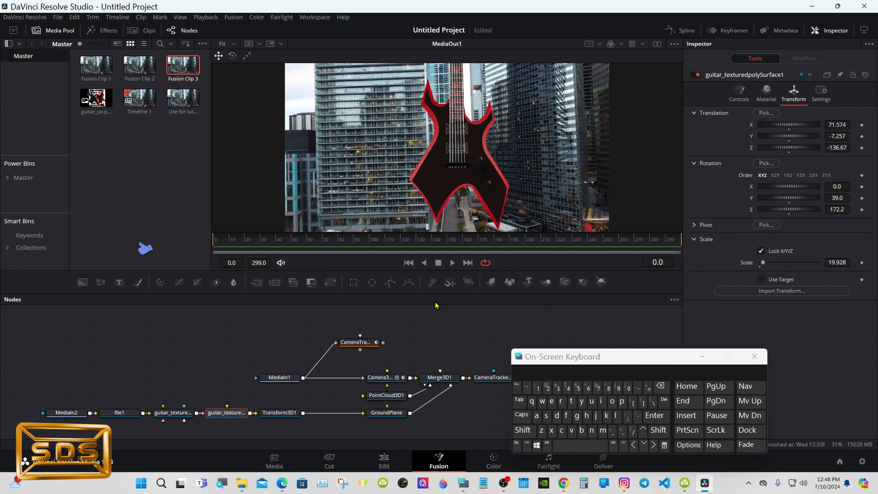
pyautogui.moveTo(433, 292); pyautogui.dragTo(435, 281)
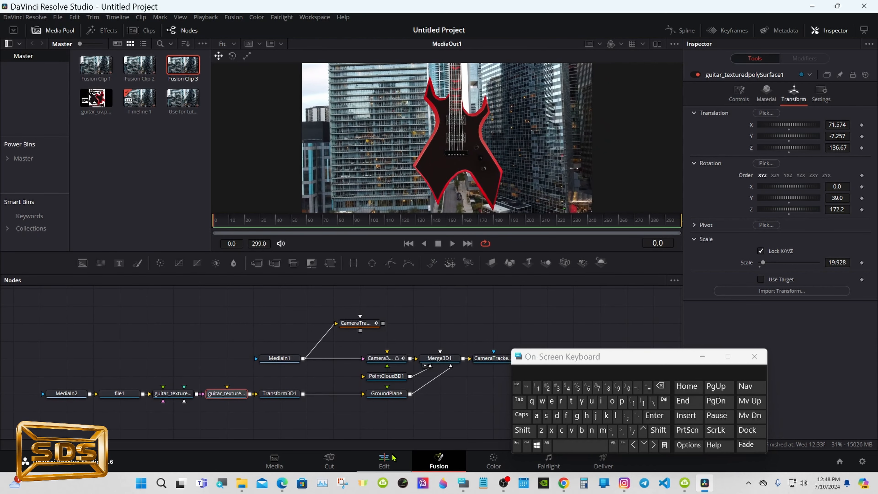
pyautogui.click(386, 462)
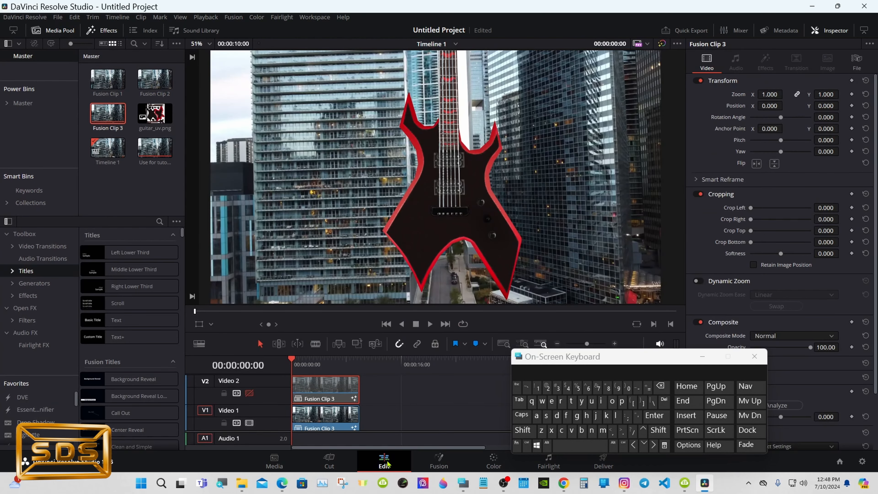
pyautogui.click(249, 394)
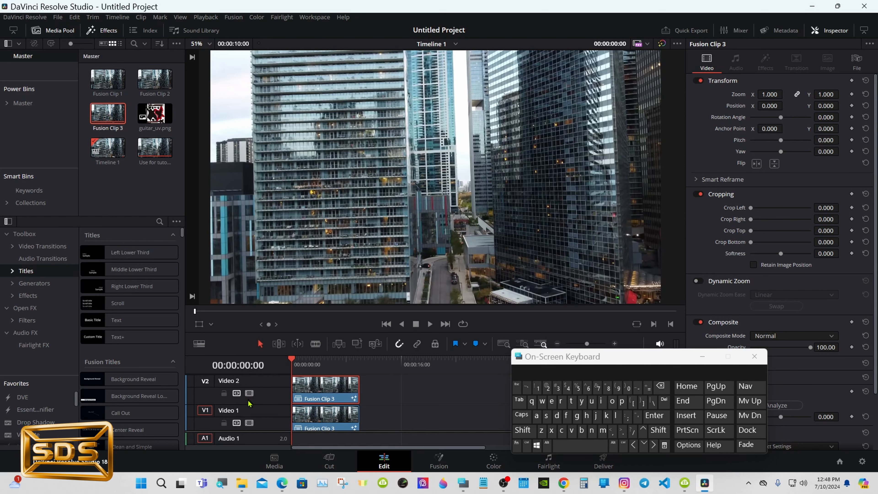
pyautogui.click(251, 423)
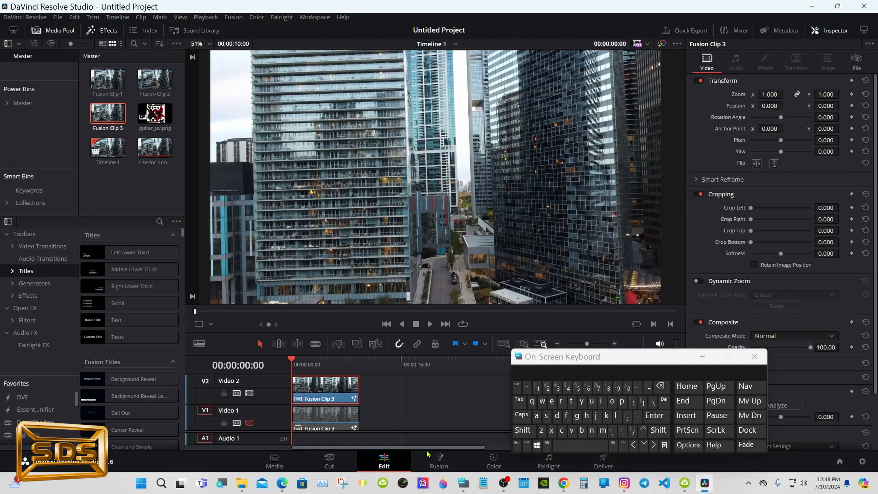
# - Open Fusion Clip 3 in Fusion, space out MediaIn1 and MediaOut1, and connect a Rectangle mask to MediaIn1
pyautogui.click(439, 458)
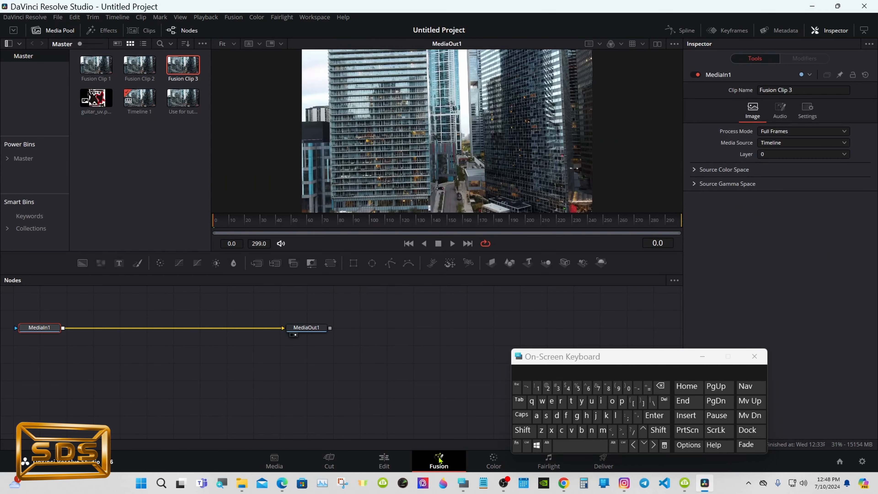
pyautogui.moveTo(306, 327); pyautogui.dragTo(546, 327)
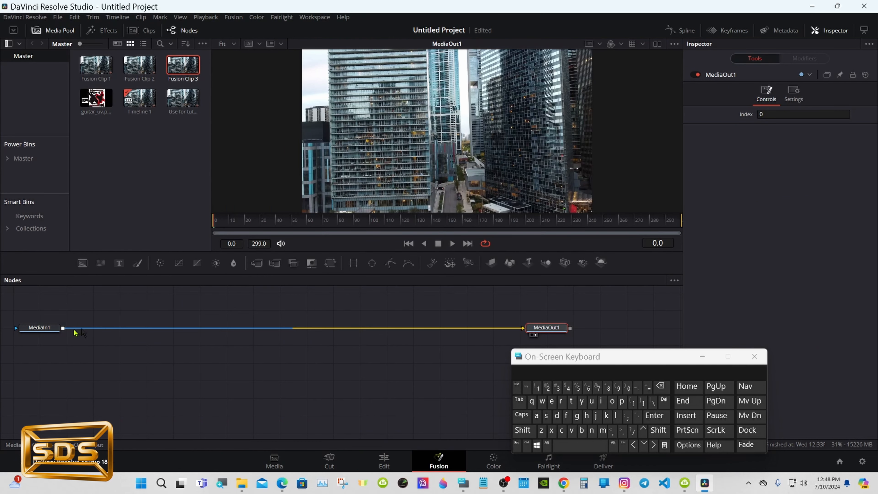
pyautogui.moveTo(48, 328); pyautogui.dragTo(236, 327)
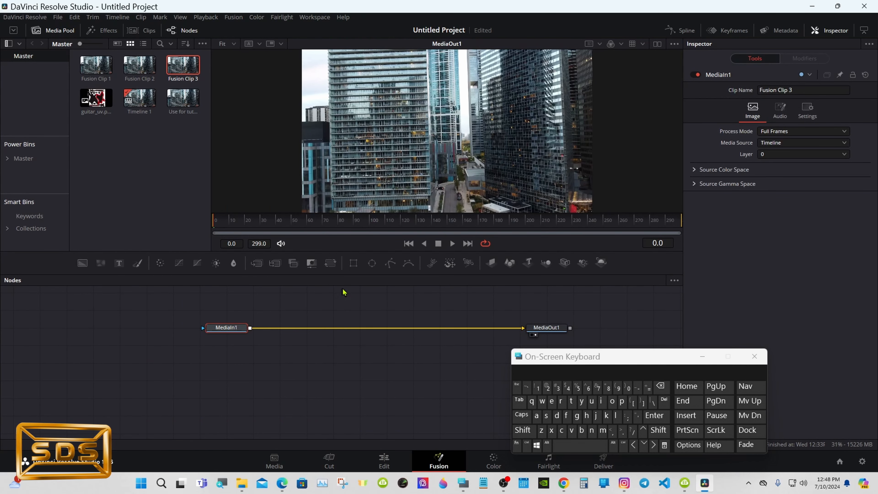
pyautogui.moveTo(161, 319); pyautogui.dragTo(203, 327)
# - Move the rectangle mask's center to about X 0.243 over the left building
pyautogui.moveTo(460, 215); pyautogui.dragTo(460, 262)
pyautogui.rightClick(442, 232)
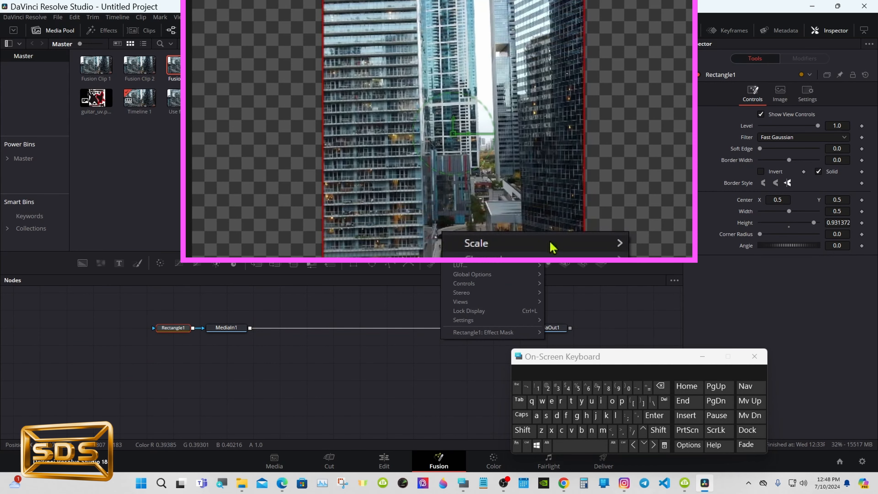
pyautogui.moveTo(552, 244)
pyautogui.click(562, 296)
pyautogui.moveTo(460, 228); pyautogui.dragTo(461, 256)
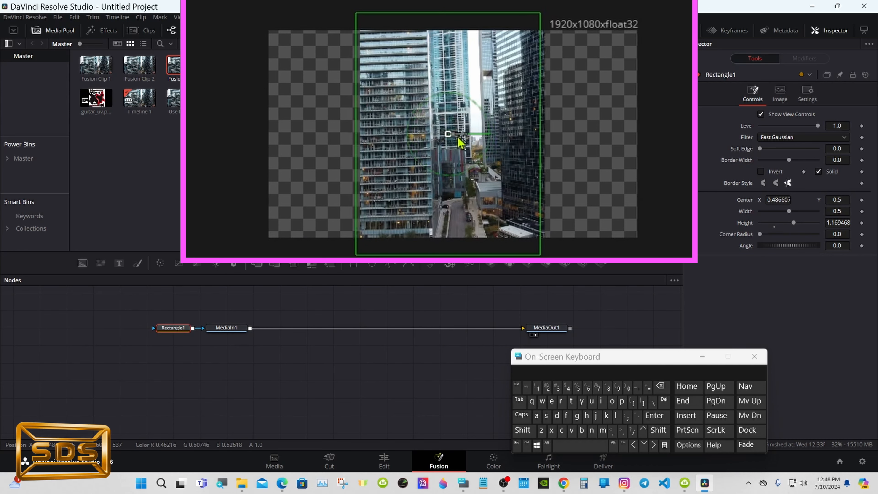
pyautogui.moveTo(456, 138); pyautogui.dragTo(362, 136)
pyautogui.rightClick(417, 239)
pyautogui.moveTo(594, 246)
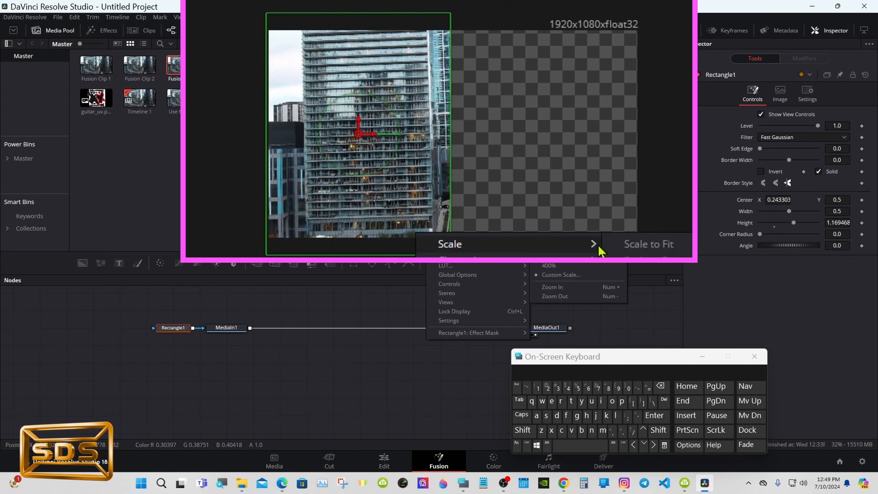
pyautogui.click(630, 245)
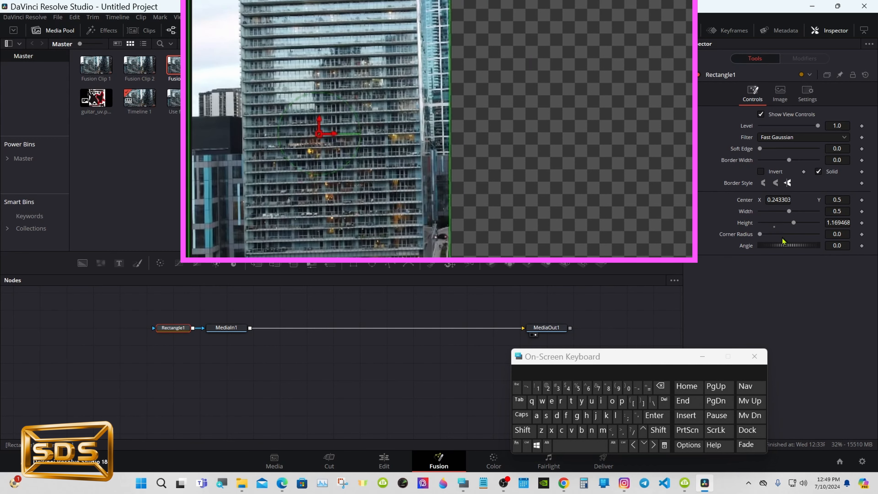
# - Adjust the Rectangle1 mask to width 0.344, angle 1.3 and center X 0.268304 over the left building
pyautogui.moveTo(831, 245); pyautogui.dragTo(828, 246)
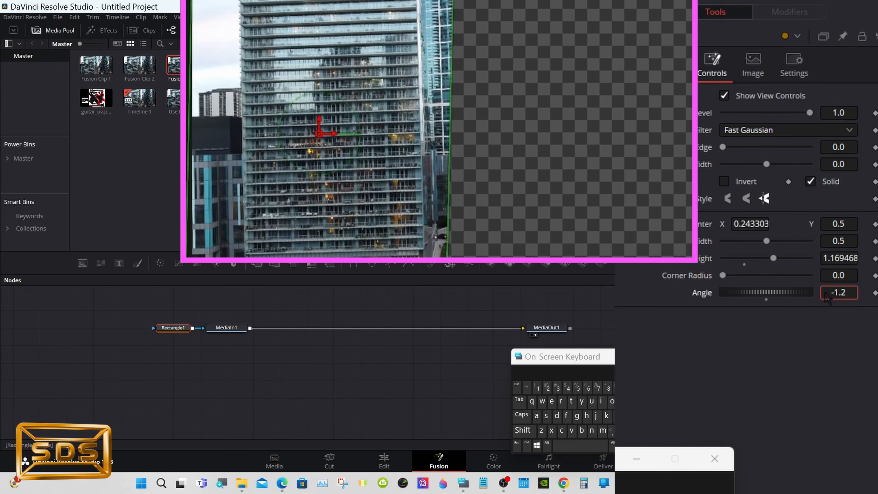
pyautogui.moveTo(827, 297); pyautogui.dragTo(834, 298)
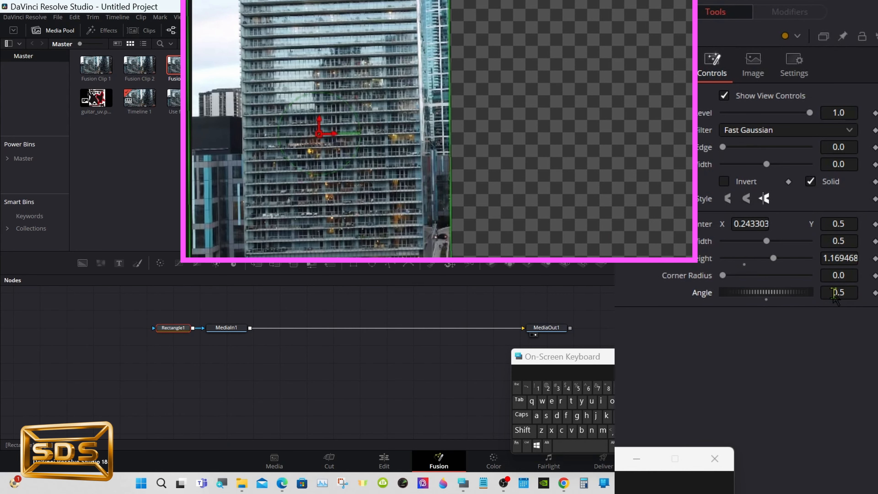
pyautogui.moveTo(833, 299); pyautogui.dragTo(830, 292)
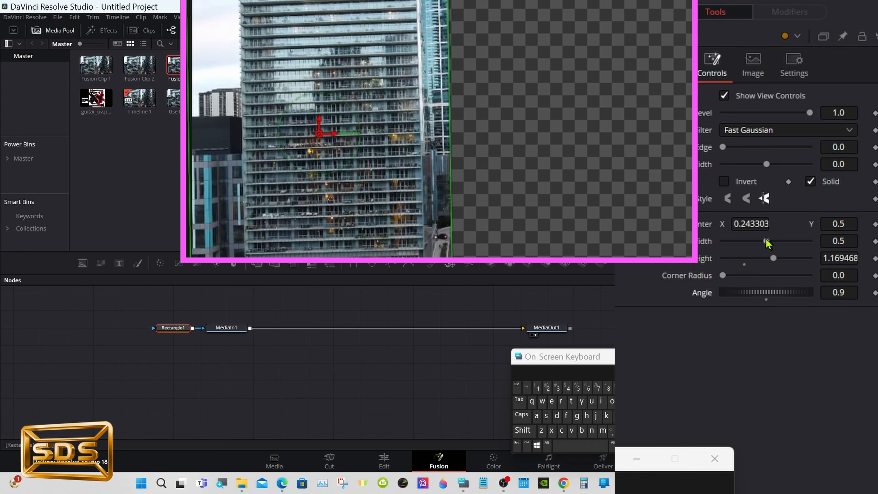
pyautogui.moveTo(766, 243); pyautogui.dragTo(762, 243)
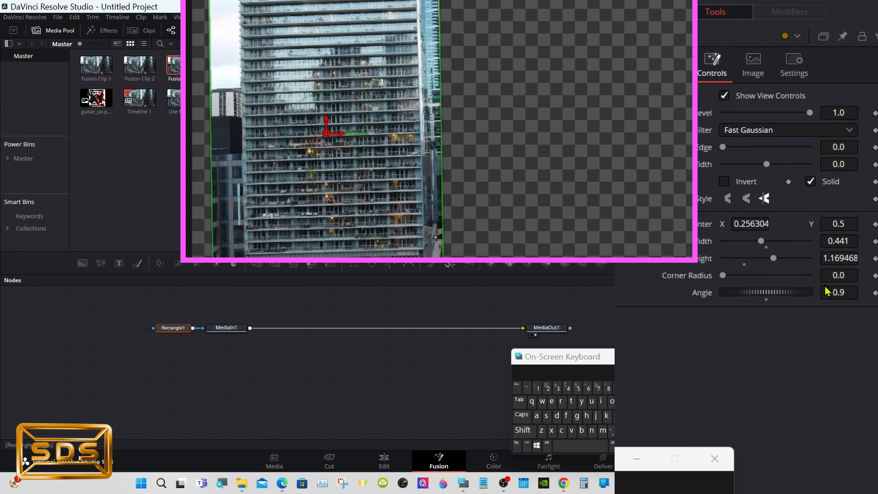
pyautogui.moveTo(827, 291); pyautogui.dragTo(834, 282)
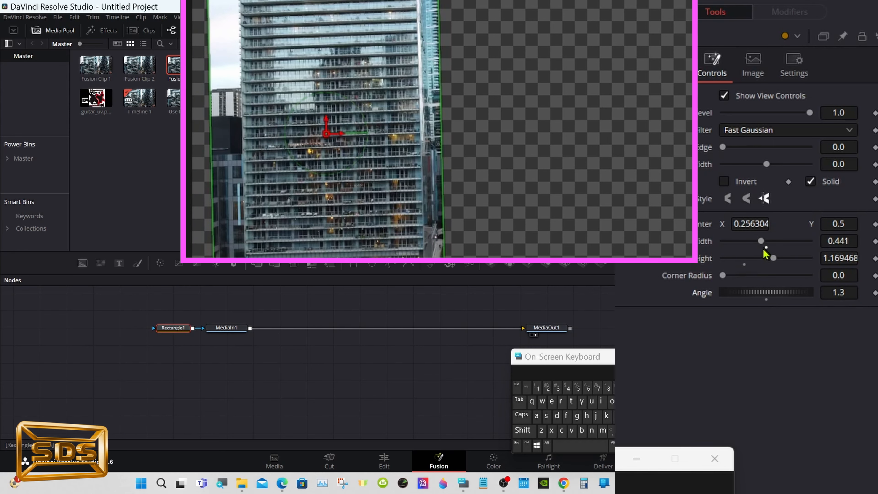
pyautogui.moveTo(764, 250); pyautogui.dragTo(745, 229)
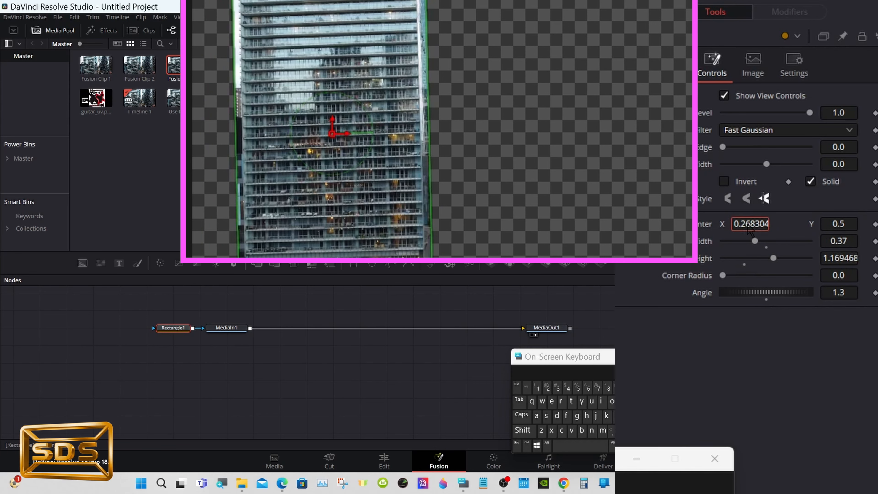
pyautogui.moveTo(837, 237)
pyautogui.mouseDown()
pyautogui.moveTo(805, 231)
pyautogui.moveTo(832, 238)
pyautogui.mouseUp()
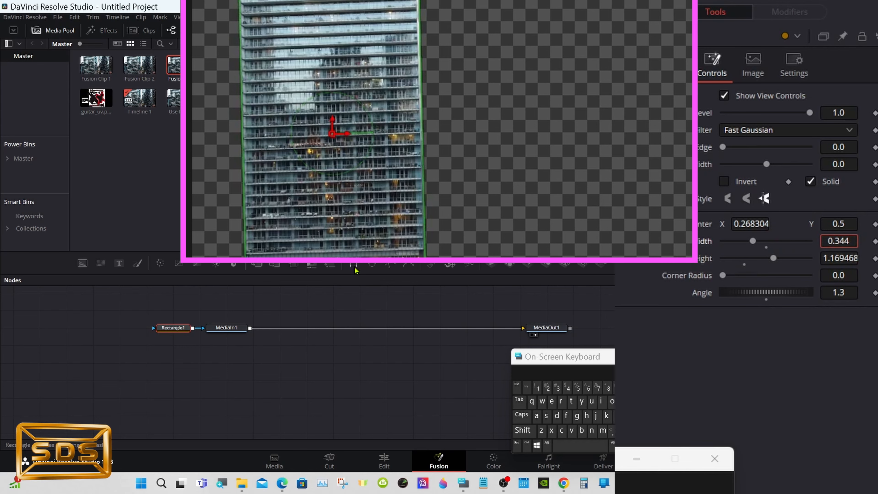
# - Add a second Rectangle mask feeding into Rectangle1 and stretch its height to about 1.19
pyautogui.moveTo(354, 265); pyautogui.dragTo(90, 327)
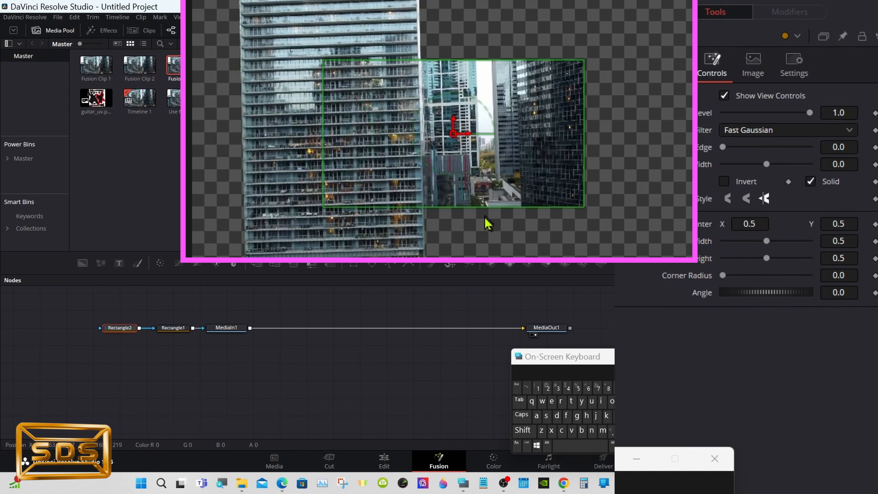
pyautogui.rightClick(502, 217)
pyautogui.moveTo(581, 230)
pyautogui.click(597, 292)
pyautogui.moveTo(453, 185); pyautogui.dragTo(453, 257)
pyautogui.rightClick(504, 185)
pyautogui.moveTo(555, 198)
pyautogui.click(684, 199)
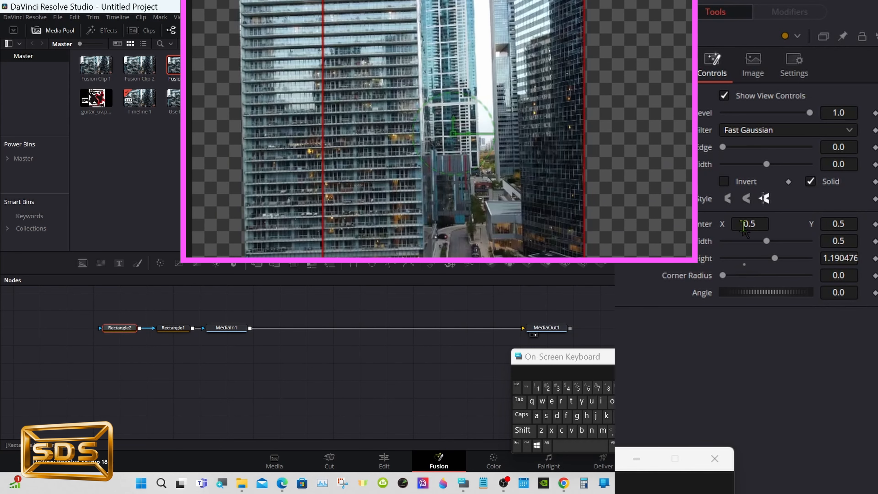
# - Move Rectangle2's center to X 0.869 and set its angle to 3.2 to cover the right building
pyautogui.moveTo(749, 226); pyautogui.dragTo(877, 227)
pyautogui.moveTo(843, 292); pyautogui.dragTo(860, 298)
pyautogui.moveTo(740, 223); pyautogui.dragTo(748, 224)
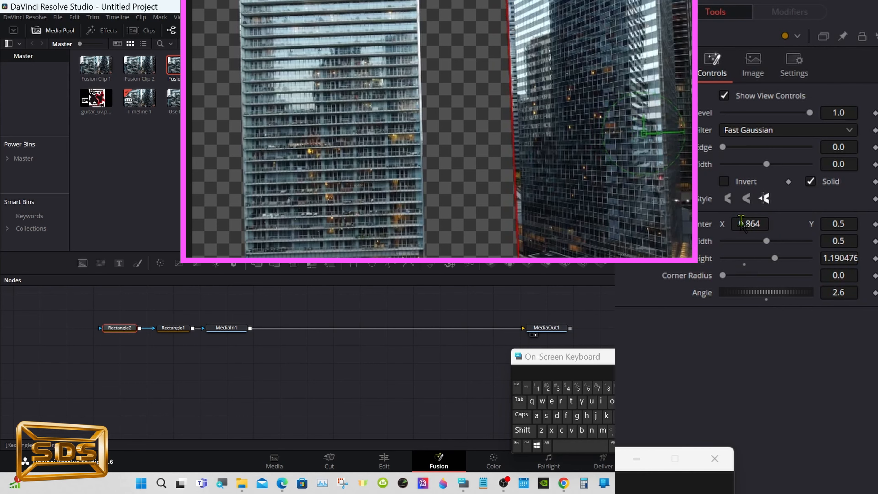
pyautogui.moveTo(841, 298); pyautogui.dragTo(854, 305)
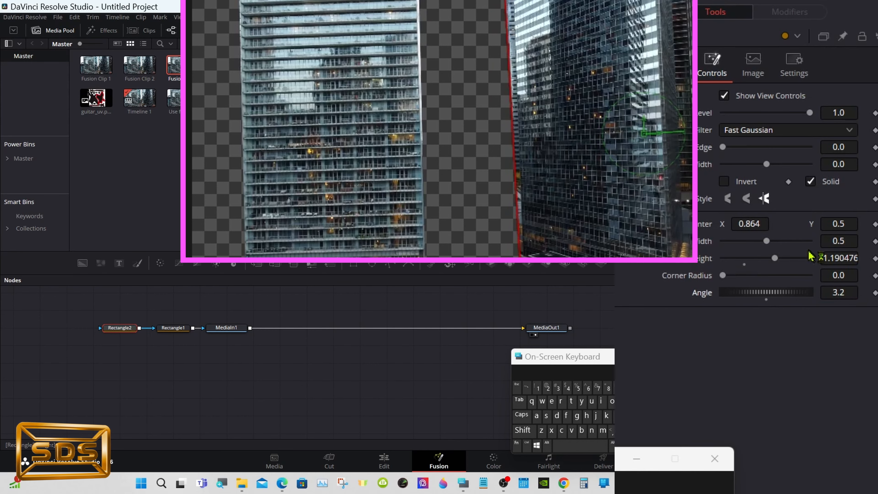
pyautogui.moveTo(746, 224); pyautogui.dragTo(748, 228)
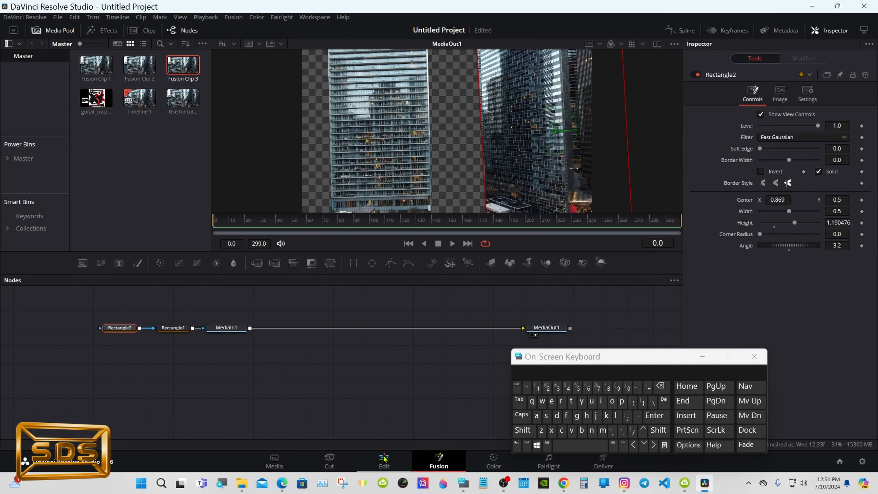
# - On the Edit page, toggle the Video 1 track to compare the masked composite
pyautogui.click(384, 460)
pyautogui.click(249, 423)
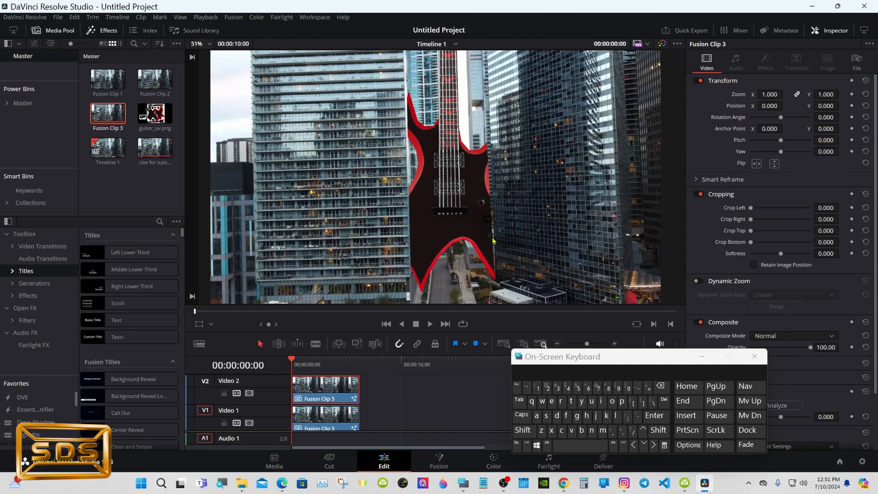
pyautogui.click(249, 423)
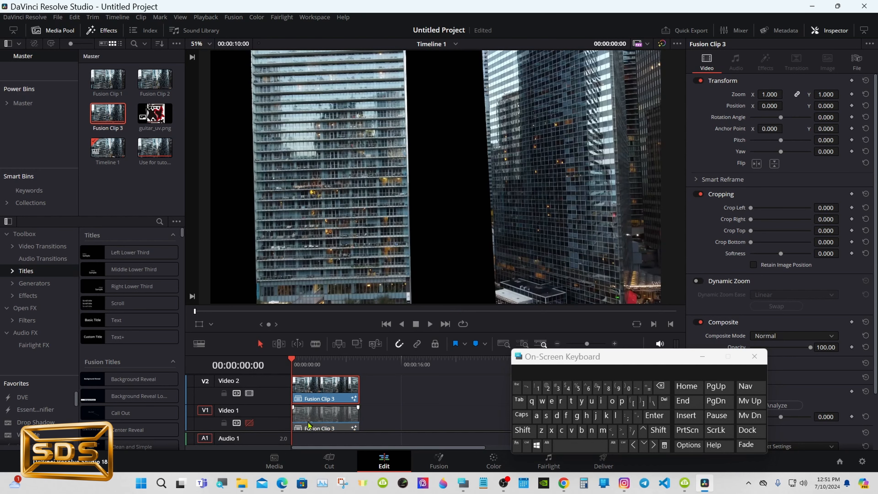
# - Back in Fusion, set Rectangle2's angle to 2.8 and its center X to 0.871
pyautogui.click(438, 461)
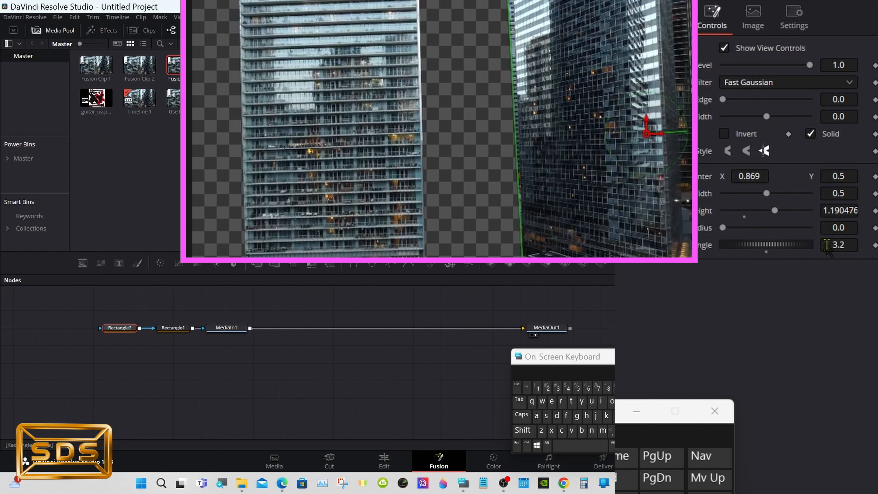
pyautogui.moveTo(839, 245); pyautogui.dragTo(836, 257)
pyautogui.moveTo(745, 177); pyautogui.dragTo(747, 180)
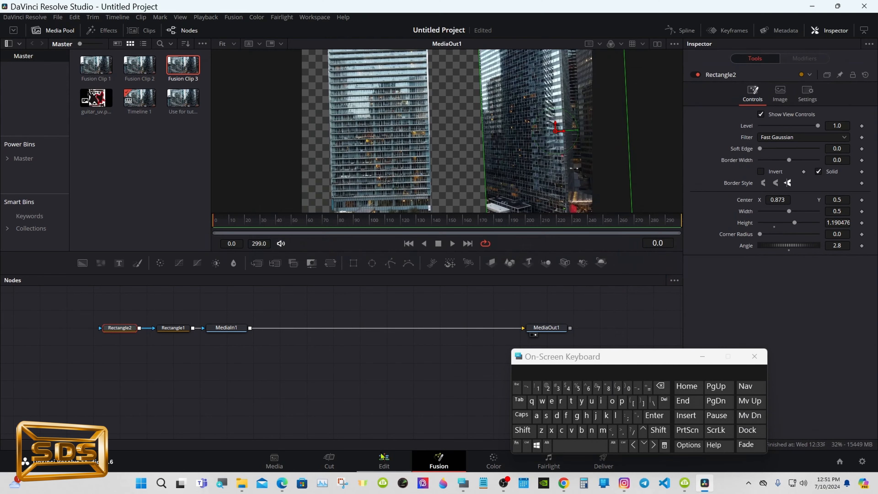
# - On the Edit page, re-enable Video 1, scrub through the clip, disable it again and return to Fusion
pyautogui.click(382, 461)
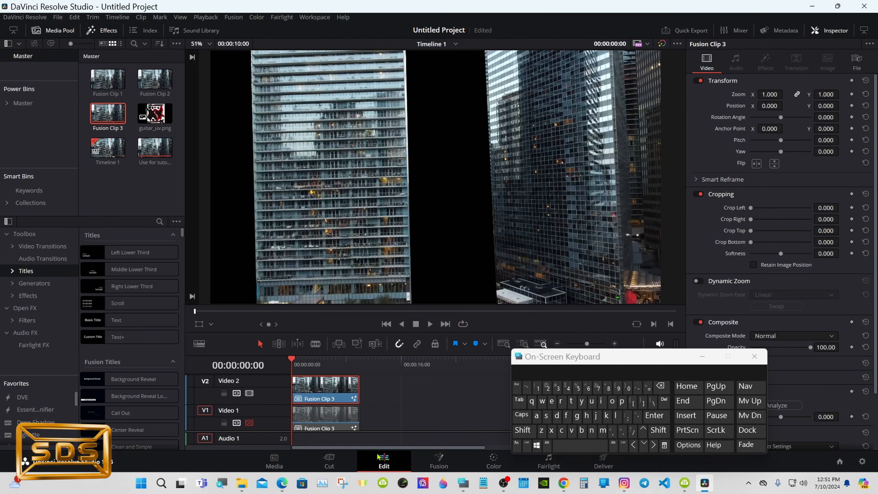
pyautogui.click(249, 422)
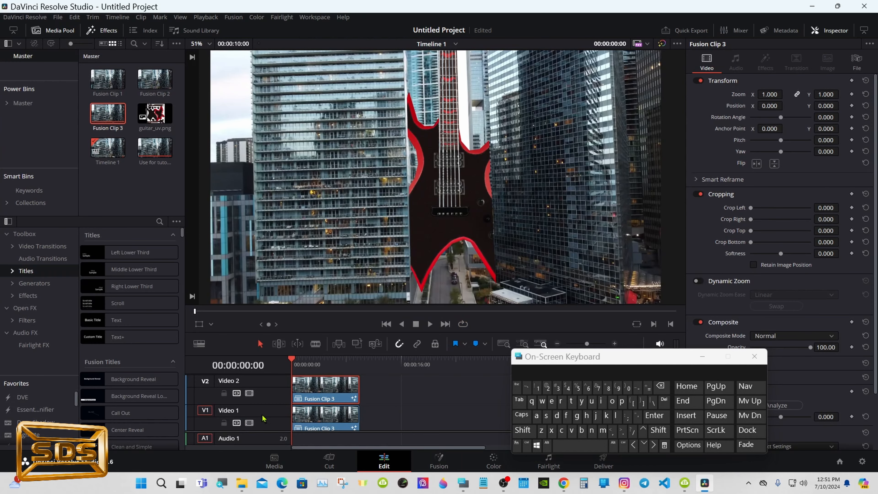
pyautogui.moveTo(296, 370); pyautogui.dragTo(345, 365)
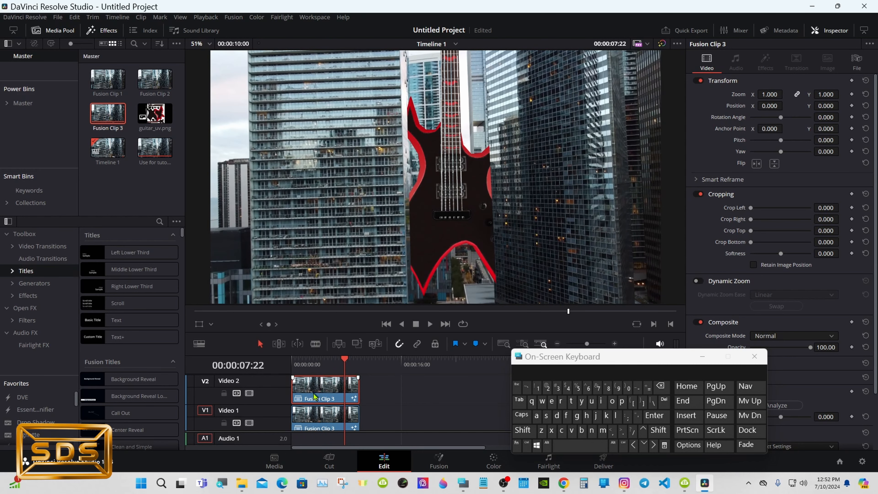
pyautogui.click(249, 422)
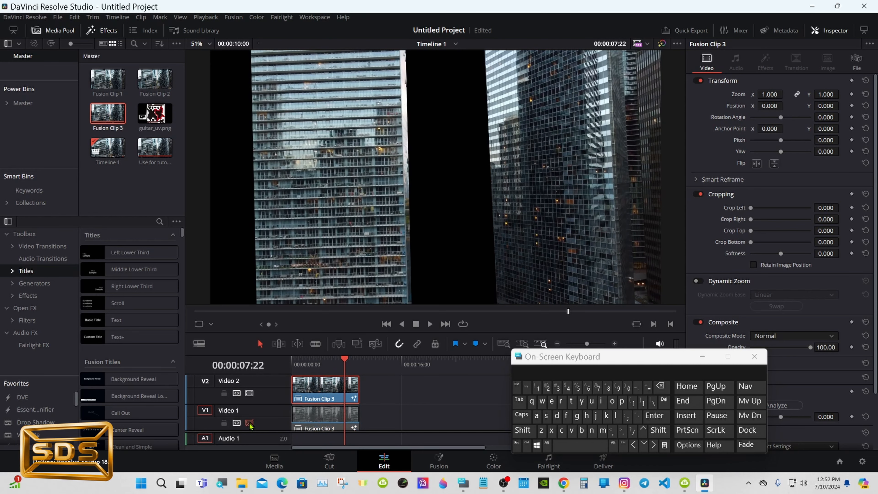
pyautogui.click(439, 462)
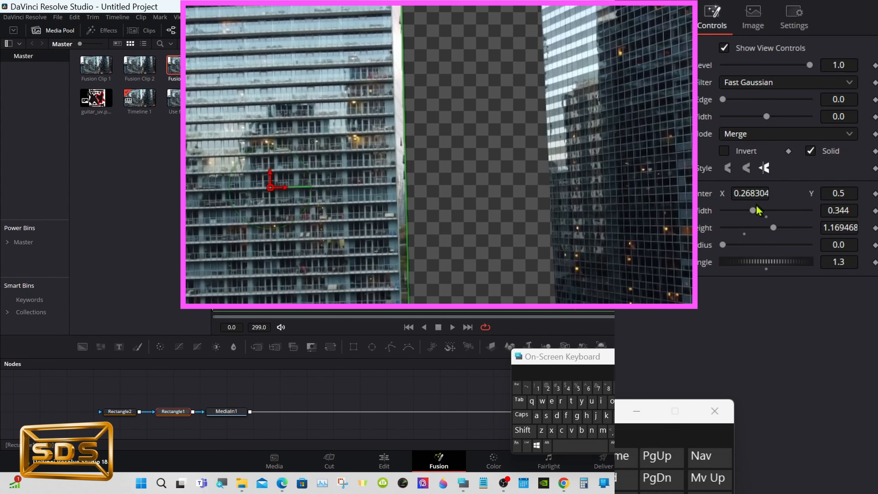
# - Set Rectangle1's angle to 2.2
pyautogui.moveTo(835, 267)
pyautogui.mouseDown()
pyautogui.moveTo(831, 276)
pyautogui.moveTo(840, 280)
pyautogui.mouseUp()
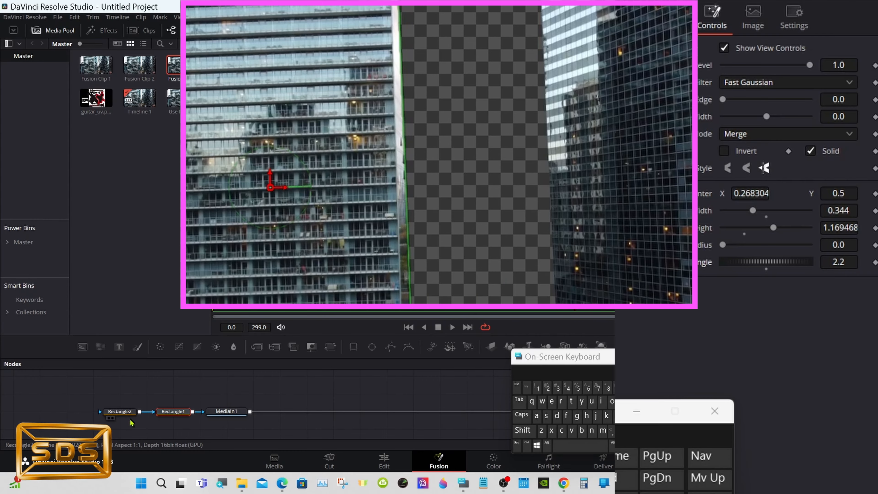
pyautogui.click(123, 412)
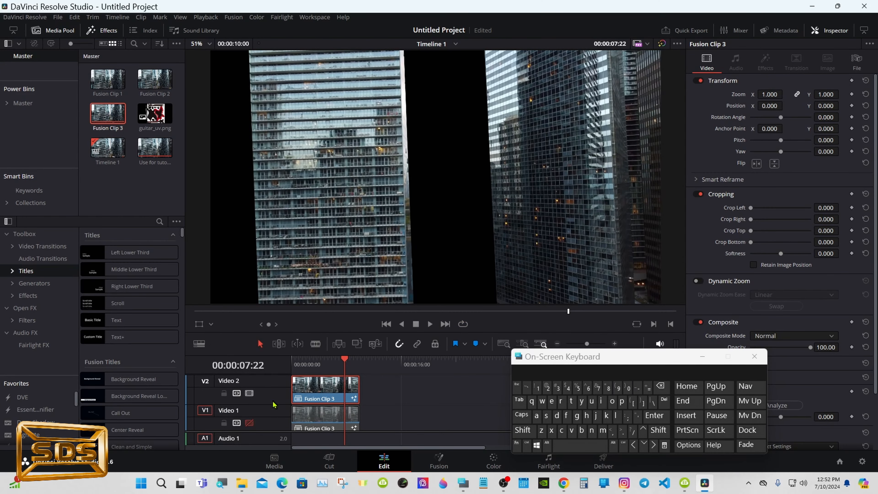
# - Enable Video 1, play the clip from the start, disable Video 1 again and return to Fusion
pyautogui.click(249, 423)
pyautogui.press('Home')
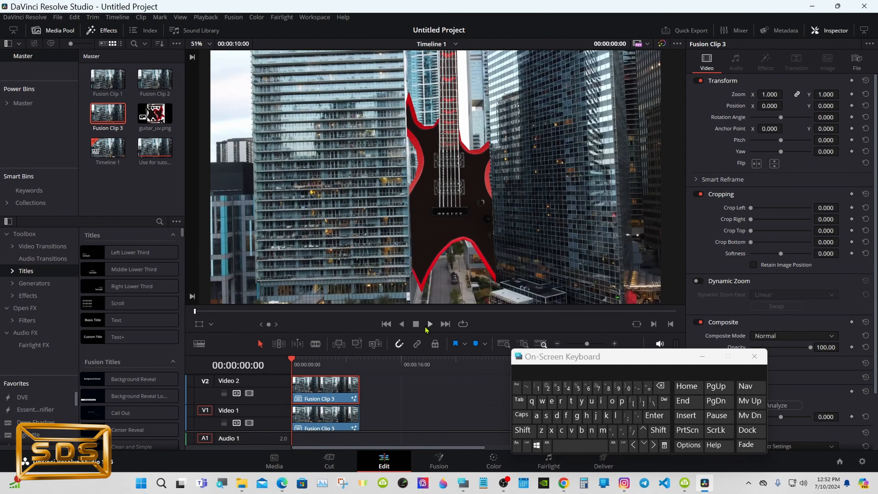
pyautogui.click(430, 325)
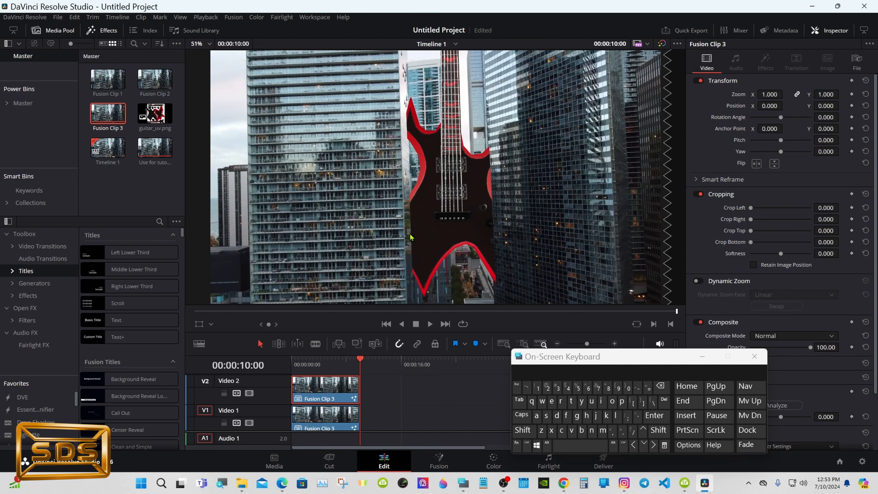
pyautogui.click(307, 362)
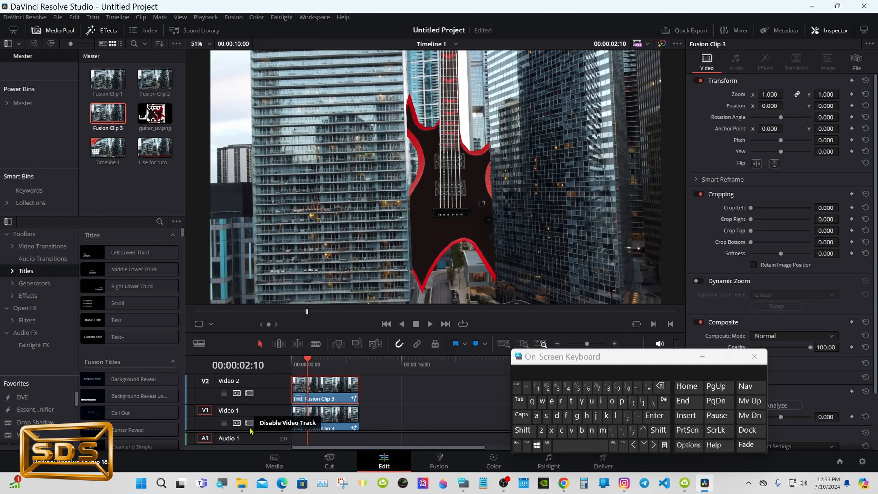
pyautogui.click(249, 422)
pyautogui.click(439, 461)
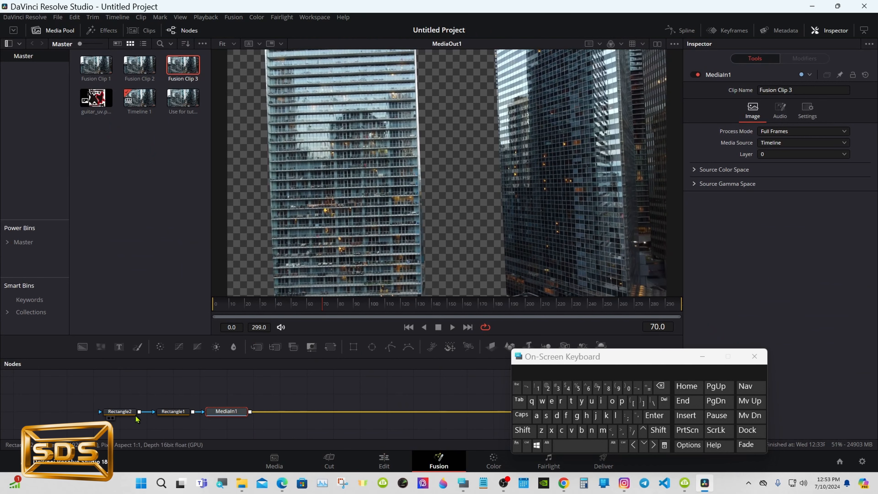
# - At frame 0, keyframe Rectangle1's width at 0.348 and its center at X 0.264307
pyautogui.click(166, 415)
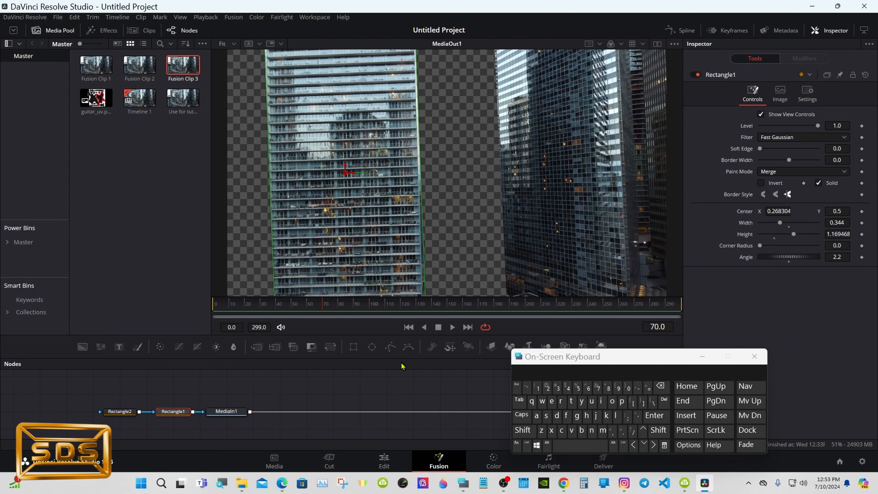
pyautogui.moveTo(275, 307); pyautogui.dragTo(224, 304)
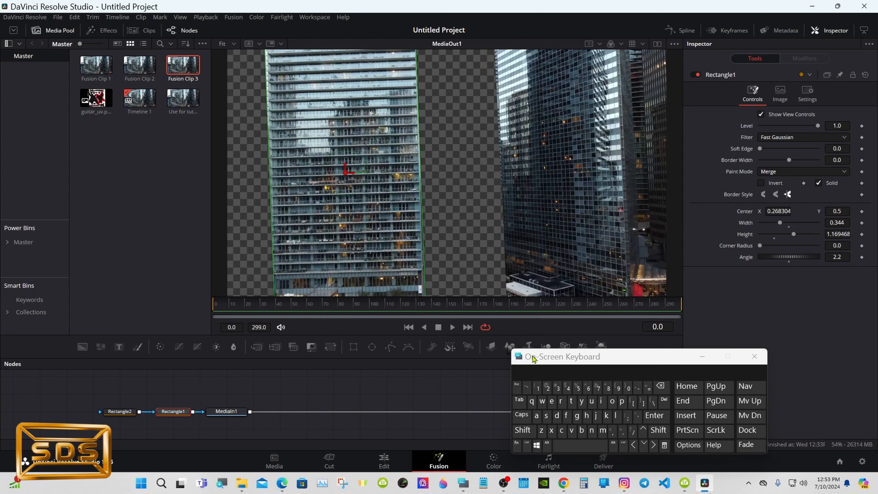
pyautogui.moveTo(533, 356); pyautogui.dragTo(533, 364)
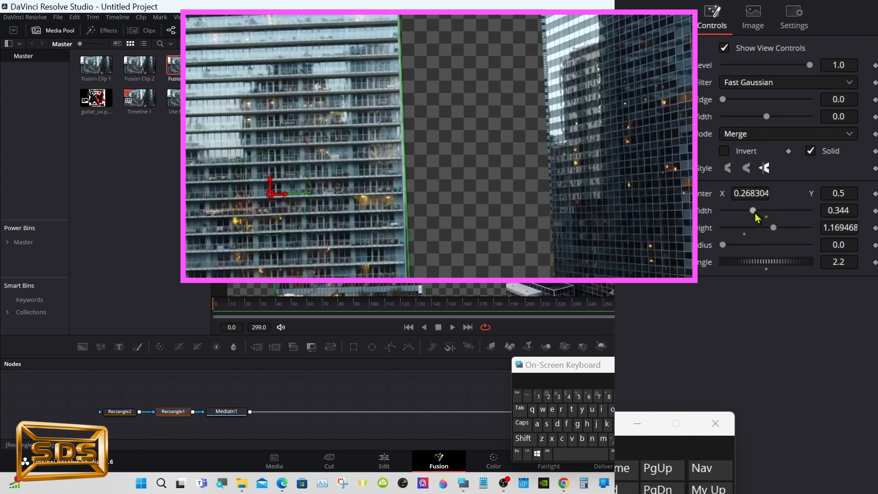
pyautogui.moveTo(756, 214); pyautogui.dragTo(756, 196)
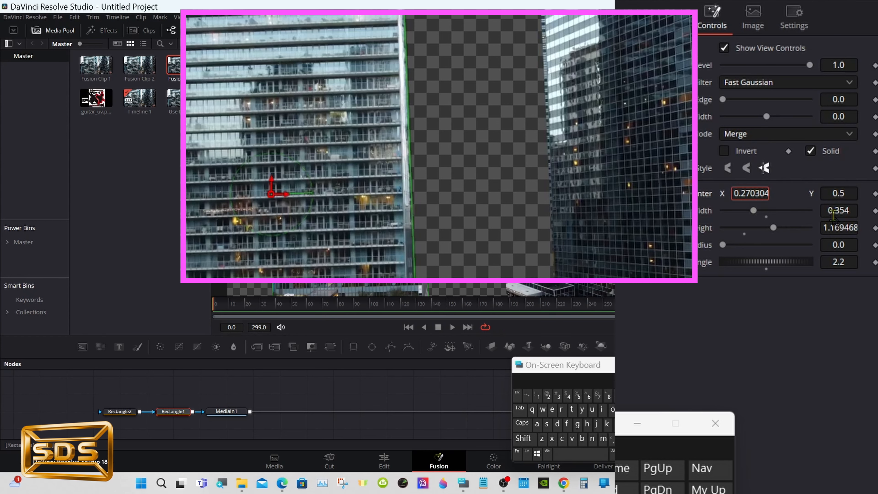
pyautogui.moveTo(844, 212); pyautogui.dragTo(845, 211)
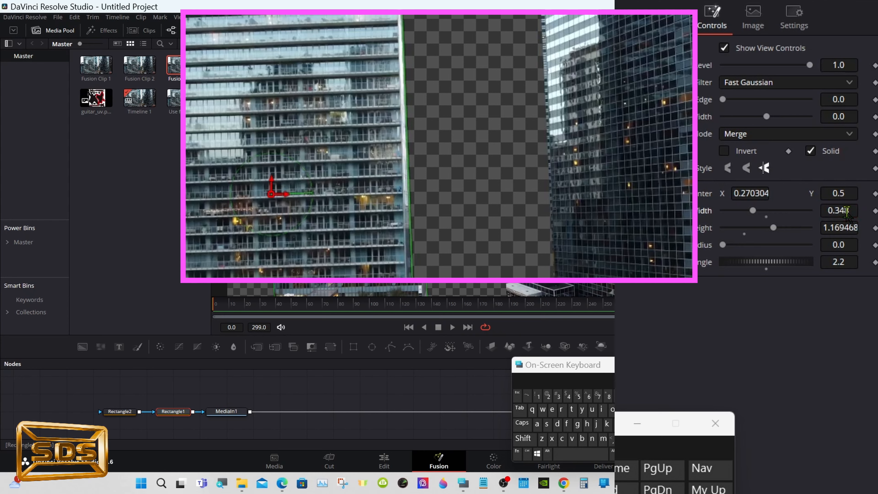
pyautogui.click(875, 211)
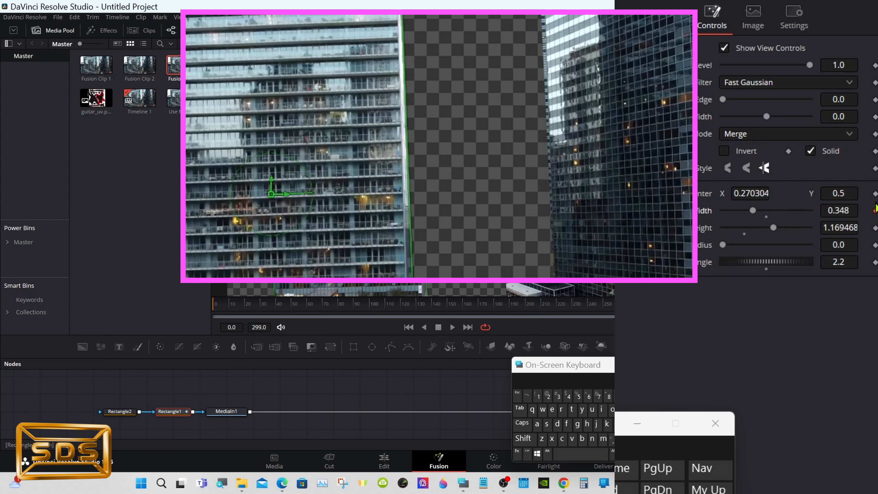
pyautogui.click(876, 193)
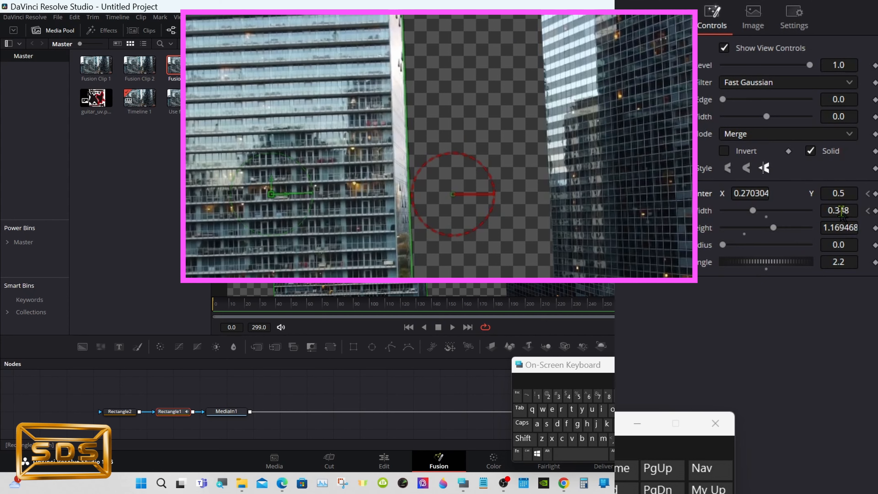
pyautogui.moveTo(764, 194); pyautogui.dragTo(763, 194)
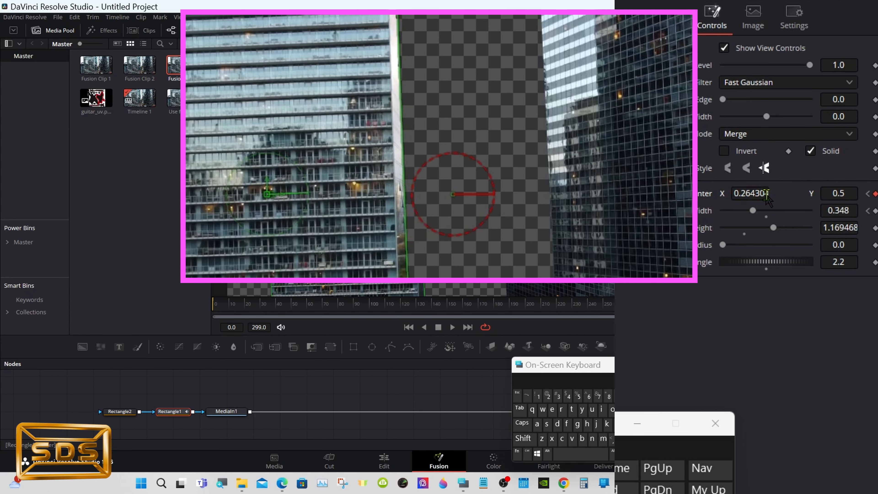
# - Set Rectangle1's center X to 0.270304 and its width to 0.356
pyautogui.click(765, 195)
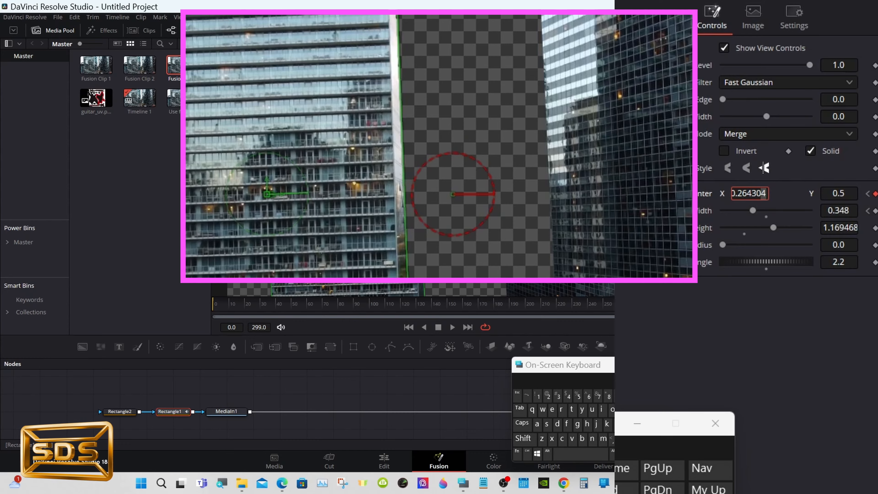
pyautogui.moveTo(527, 305); pyautogui.dragTo(184, 307)
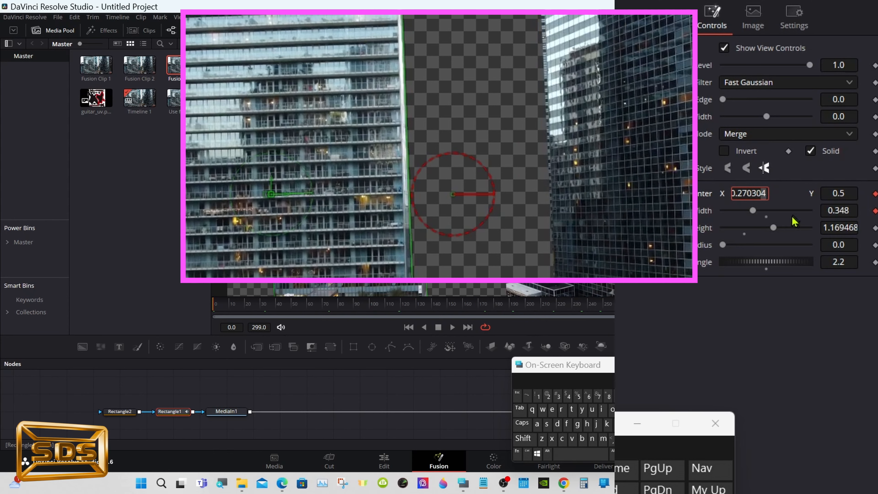
pyautogui.moveTo(842, 210); pyautogui.dragTo(842, 211)
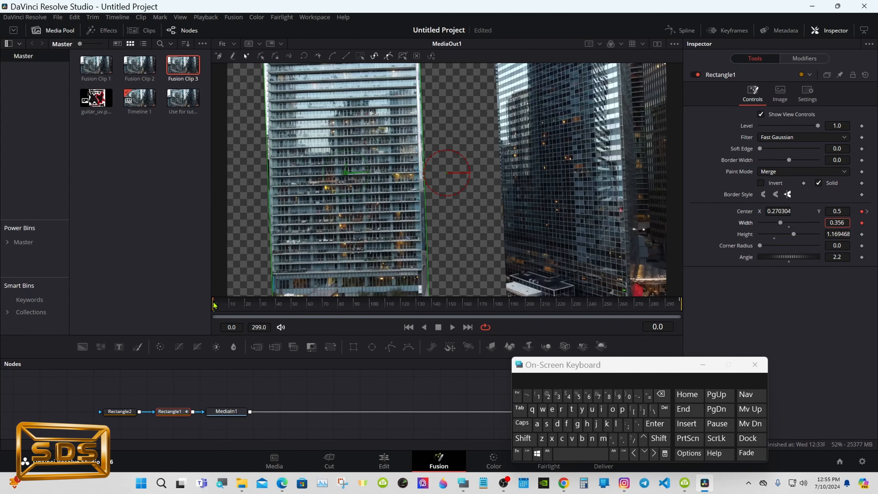
pyautogui.moveTo(216, 304); pyautogui.dragTo(173, 321)
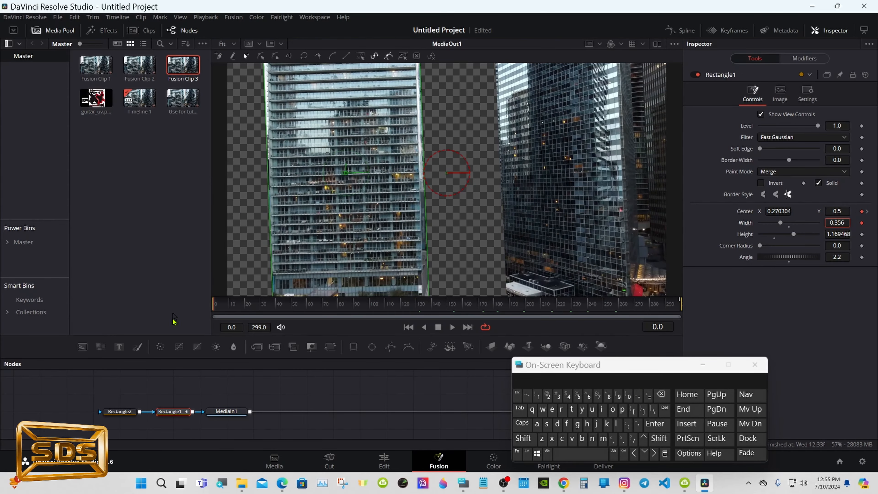
# - Select Rectangle2 and scrub the Fusion timeline to check the masks
pyautogui.click(120, 411)
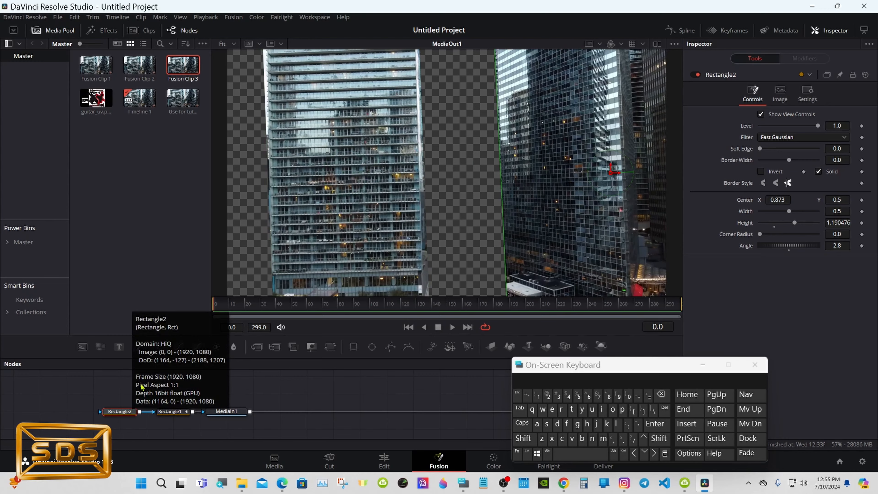
pyautogui.click(280, 305)
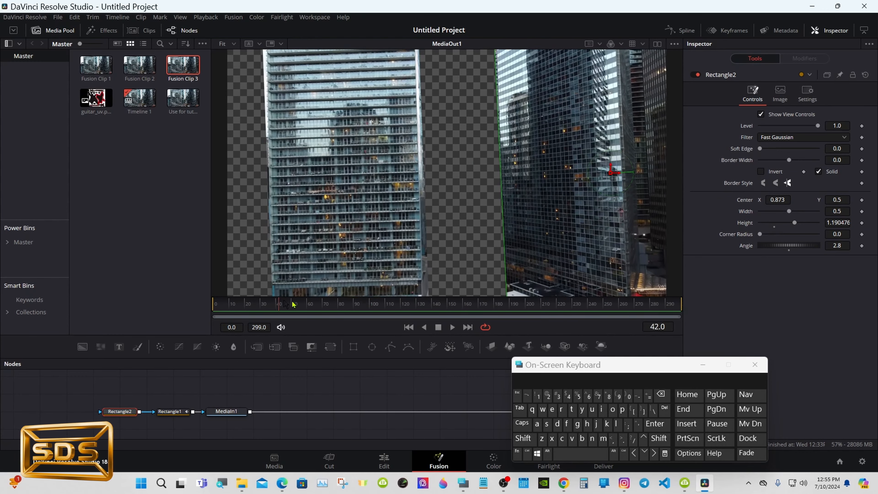
pyautogui.moveTo(292, 304); pyautogui.dragTo(263, 305)
# - On the Edit page, enable Video 1, play the clip from the start, disable Video 2 and return to Fusion
pyautogui.click(384, 460)
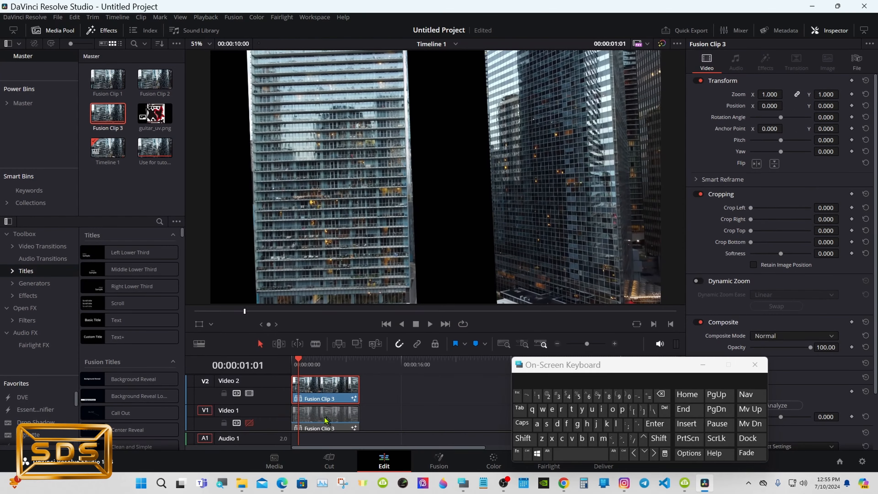
pyautogui.click(249, 422)
pyautogui.click(386, 324)
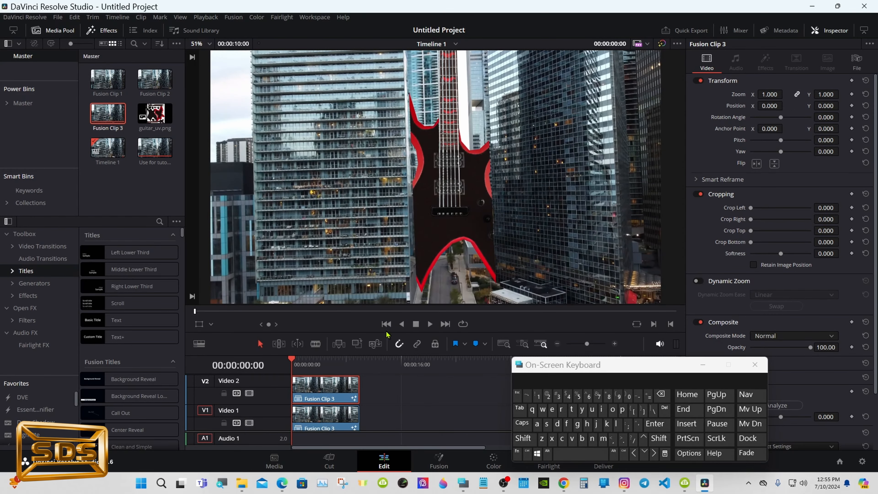
pyautogui.click(429, 324)
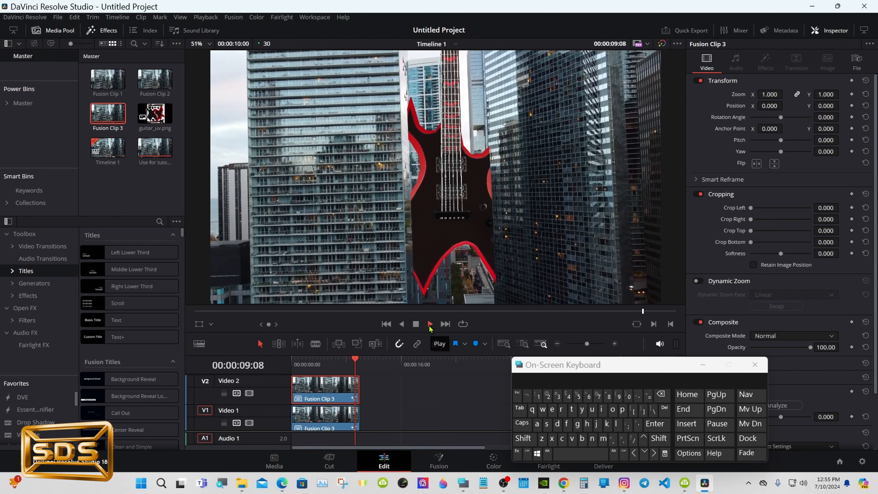
pyautogui.click(314, 369)
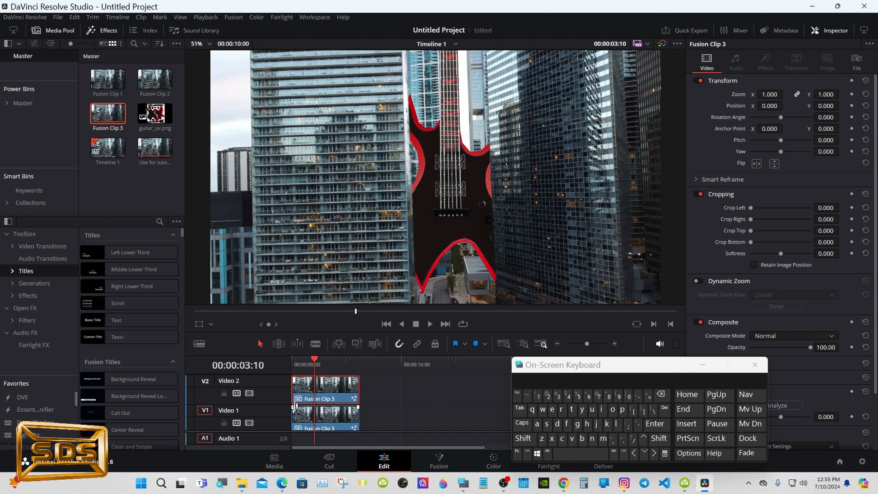
pyautogui.click(250, 394)
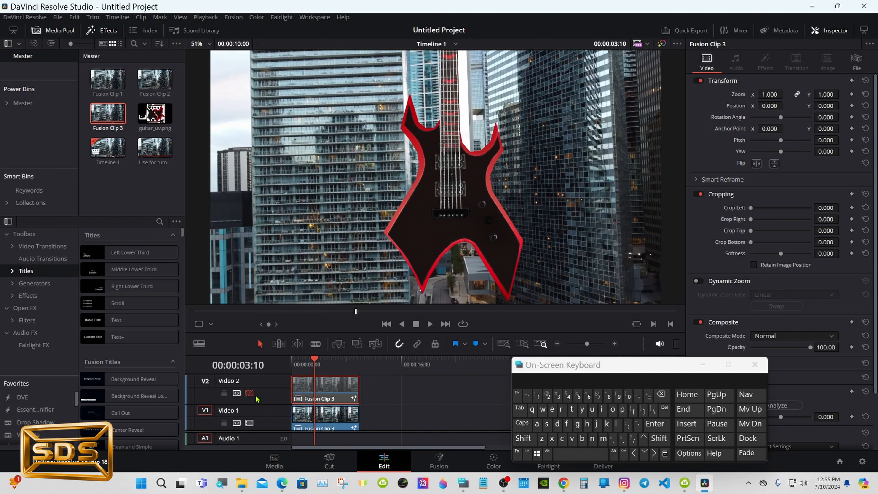
pyautogui.click(437, 464)
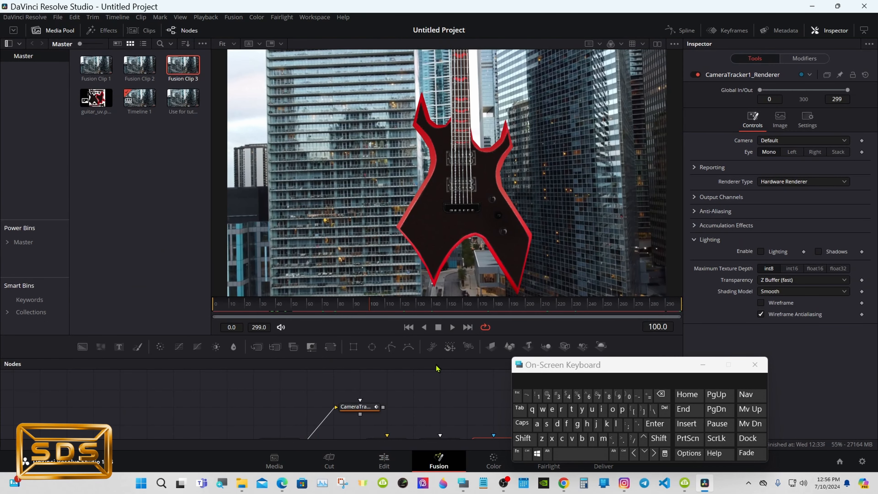
# - Select the guitar model node and rotate it to X 31.3, Y -8.0, Z 255.7
pyautogui.moveTo(434, 359); pyautogui.dragTo(433, 308)
pyautogui.click(227, 427)
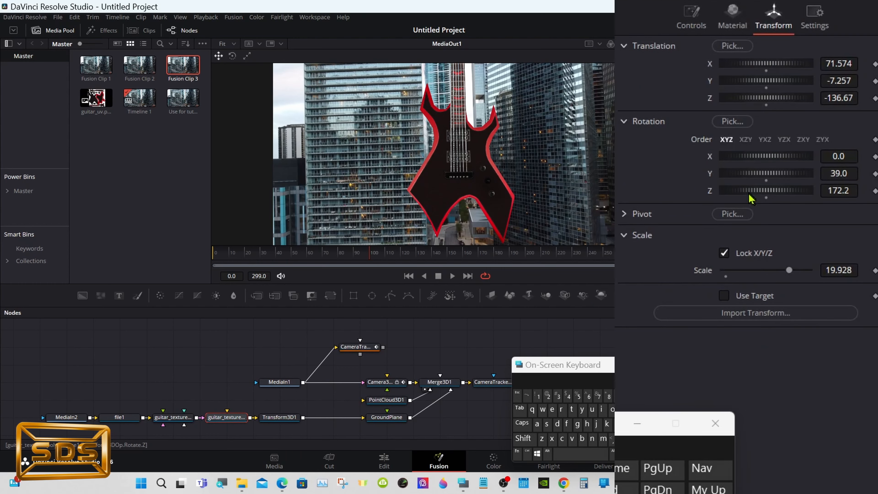
pyautogui.moveTo(777, 210)
pyautogui.mouseDown()
pyautogui.moveTo(785, 210)
pyautogui.moveTo(768, 198)
pyautogui.moveTo(779, 211)
pyautogui.mouseUp()
pyautogui.moveTo(770, 180); pyautogui.dragTo(773, 157)
pyautogui.moveTo(772, 194); pyautogui.dragTo(782, 213)
pyautogui.moveTo(769, 179)
pyautogui.mouseDown()
pyautogui.moveTo(764, 196)
pyautogui.moveTo(761, 185)
pyautogui.mouseUp()
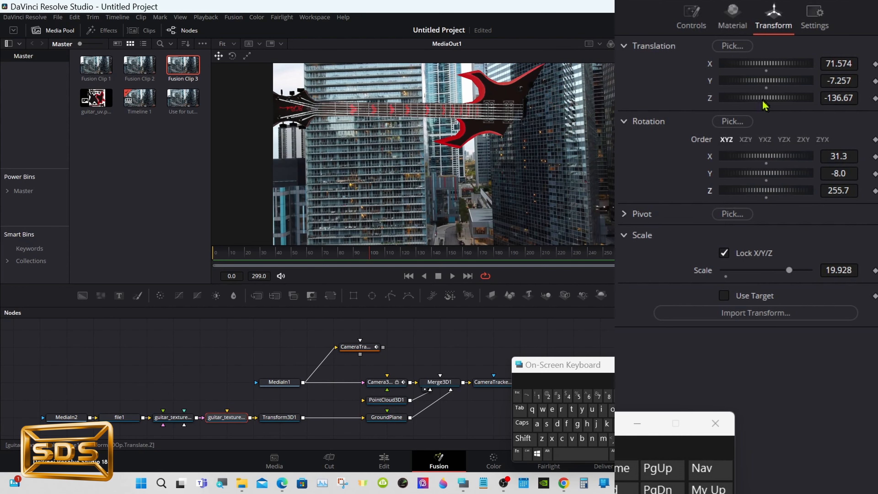
# - Adjust the guitar's translation to Y -34.416 and Z -127.69 and its X rotation to 36.5
pyautogui.moveTo(763, 101); pyautogui.dragTo(776, 106)
pyautogui.moveTo(777, 164); pyautogui.dragTo(777, 163)
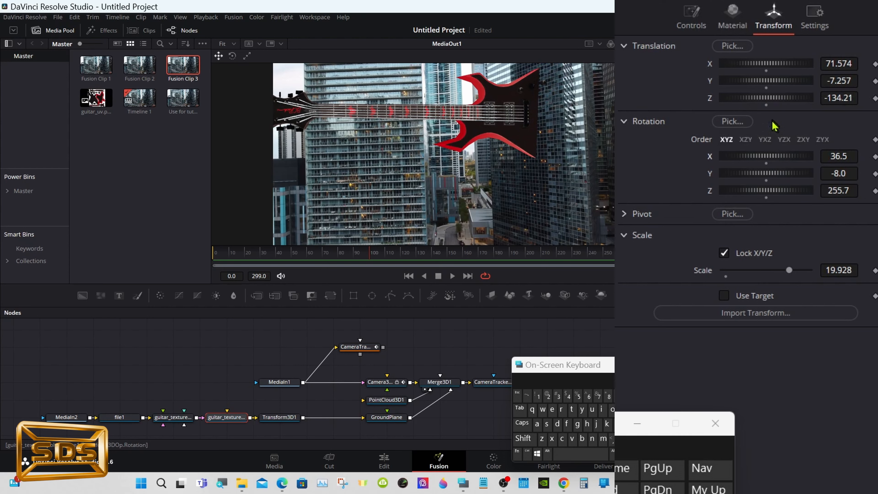
pyautogui.moveTo(771, 103); pyautogui.dragTo(802, 111)
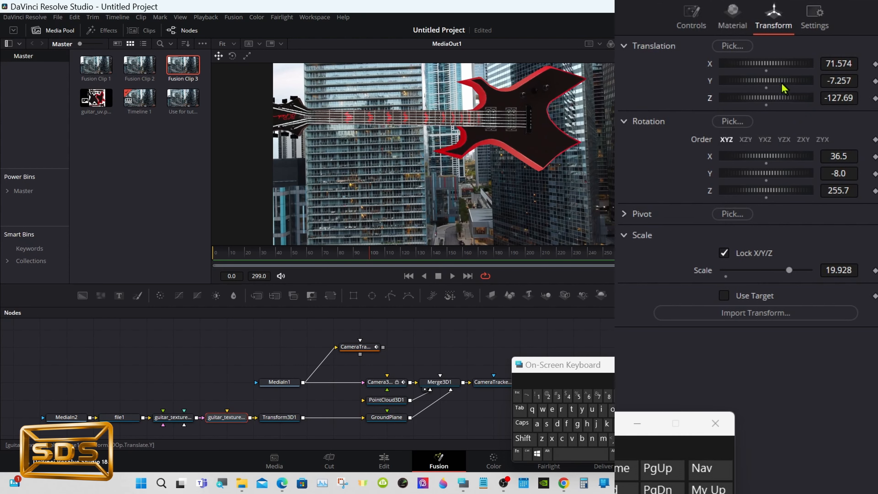
pyautogui.moveTo(783, 82); pyautogui.dragTo(712, 82)
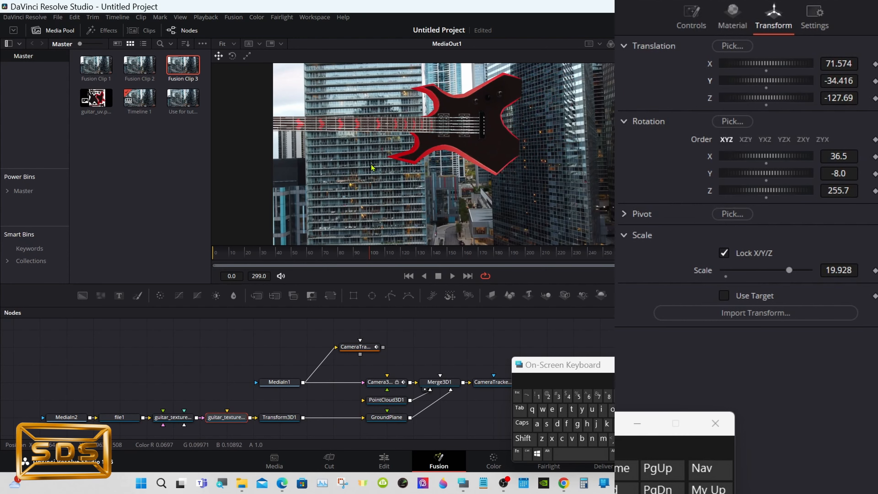
# - Move the guitar to translation X 107.08, Y -35.778, Z -104.79
pyautogui.click(388, 257)
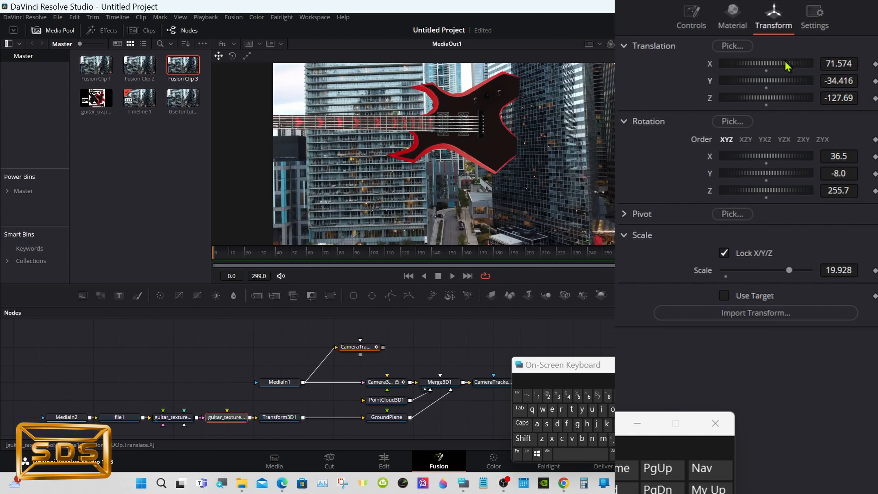
pyautogui.moveTo(787, 65); pyautogui.dragTo(714, 73)
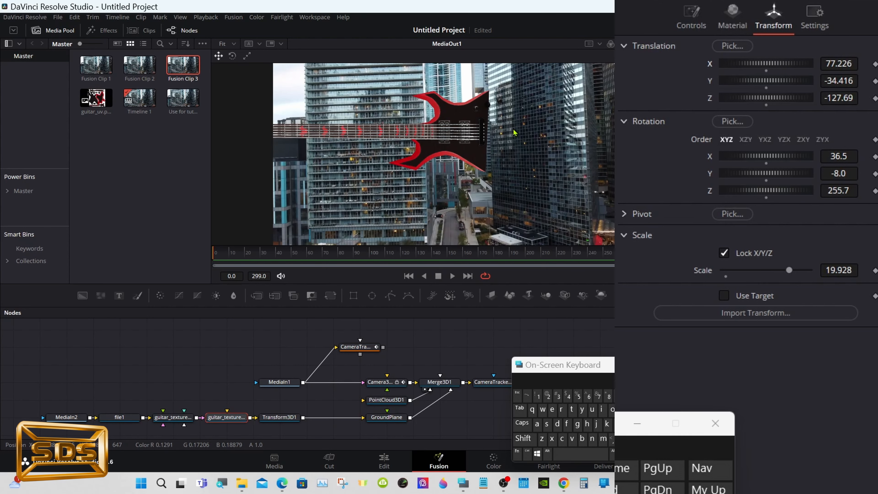
pyautogui.moveTo(760, 99); pyautogui.dragTo(799, 69)
pyautogui.moveTo(762, 99); pyautogui.dragTo(830, 103)
pyautogui.moveTo(775, 65); pyautogui.dragTo(795, 69)
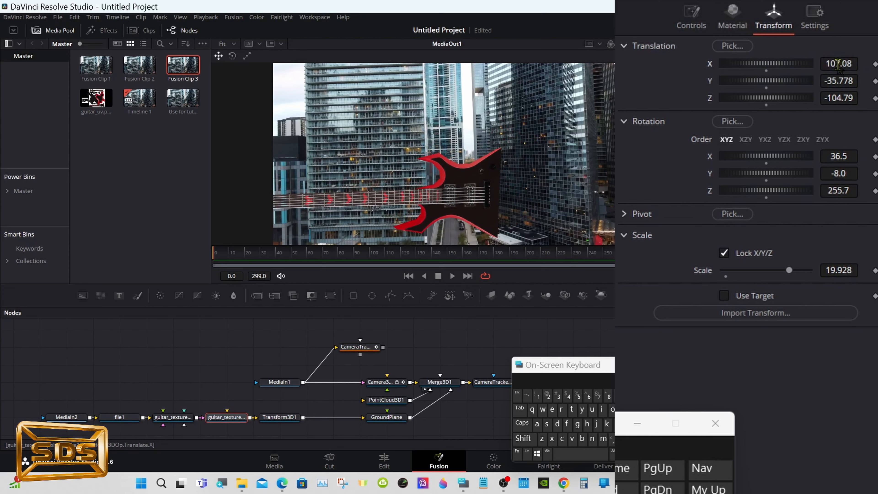
# - Set the guitar's Z translation to -93.34, its X rotation to 44.3 and its scale to 15.56
pyautogui.moveTo(788, 100); pyautogui.dragTo(807, 111)
pyautogui.moveTo(781, 162); pyautogui.dragTo(784, 170)
pyautogui.moveTo(781, 111); pyautogui.dragTo(790, 98)
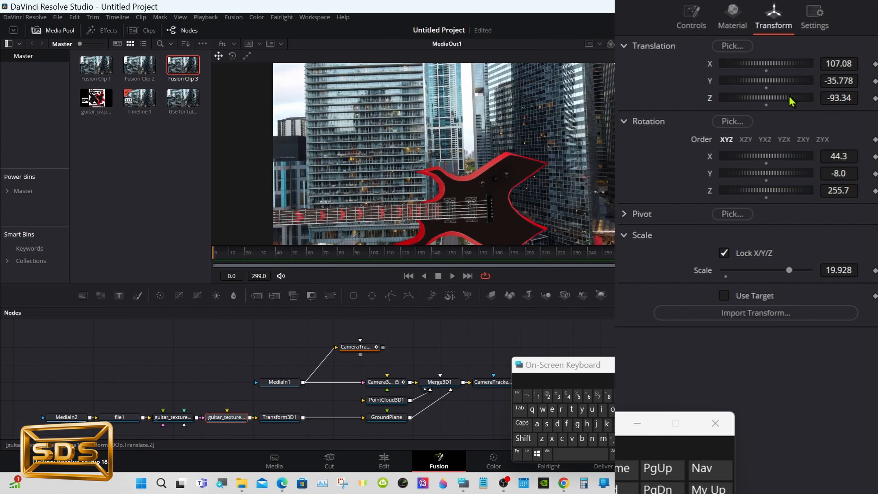
pyautogui.moveTo(789, 270); pyautogui.dragTo(774, 278)
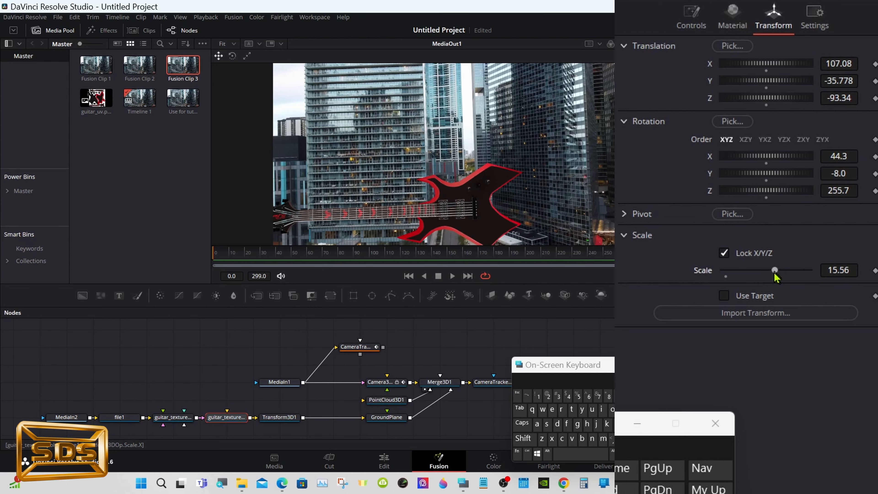
# - Reselect the guitar model node and set its Z rotation to 251.4
pyautogui.click(384, 460)
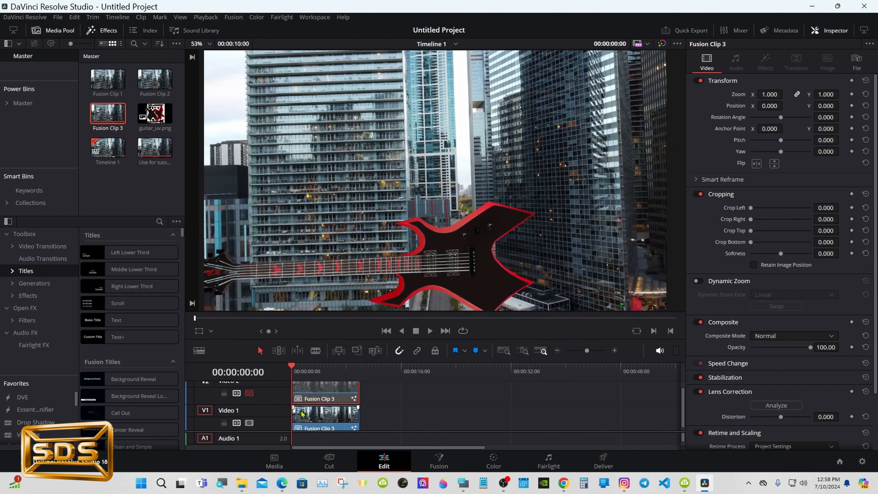
pyautogui.click(437, 458)
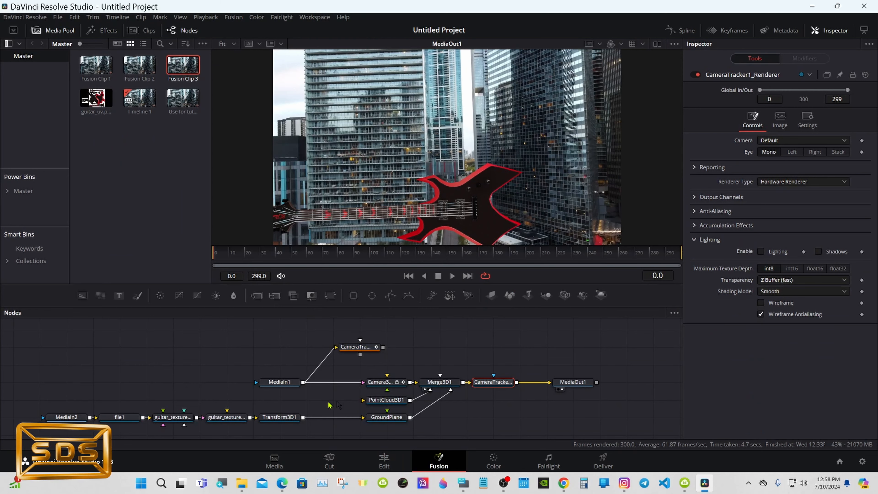
pyautogui.click(228, 418)
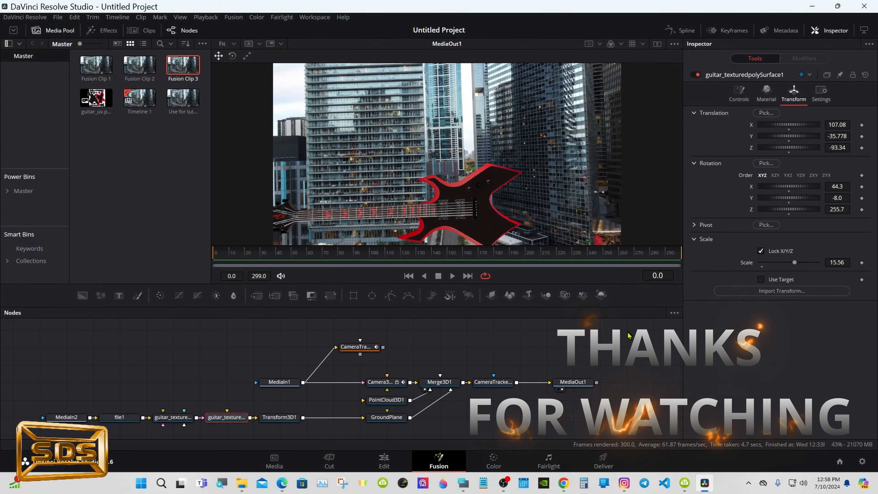
pyautogui.moveTo(789, 210); pyautogui.dragTo(842, 212)
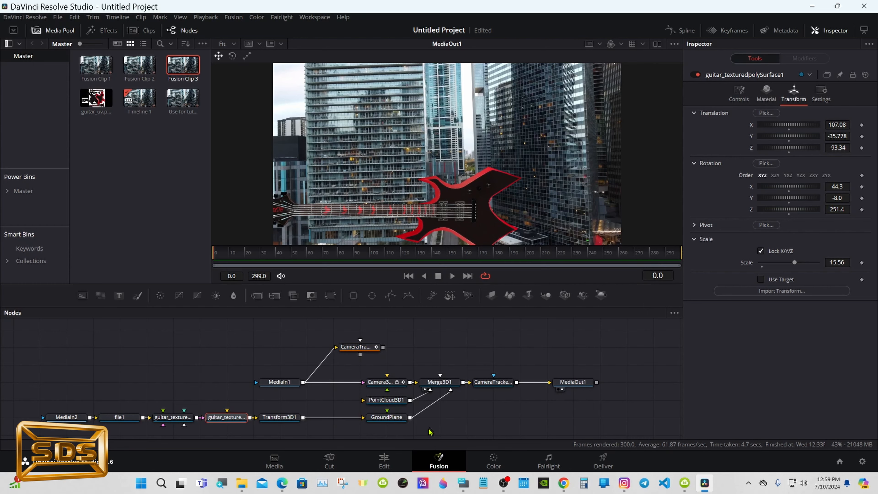
# - On the Edit page, enable Video 2, play the clip from the start, disable Video 2 again and return to Fusion
pyautogui.click(384, 460)
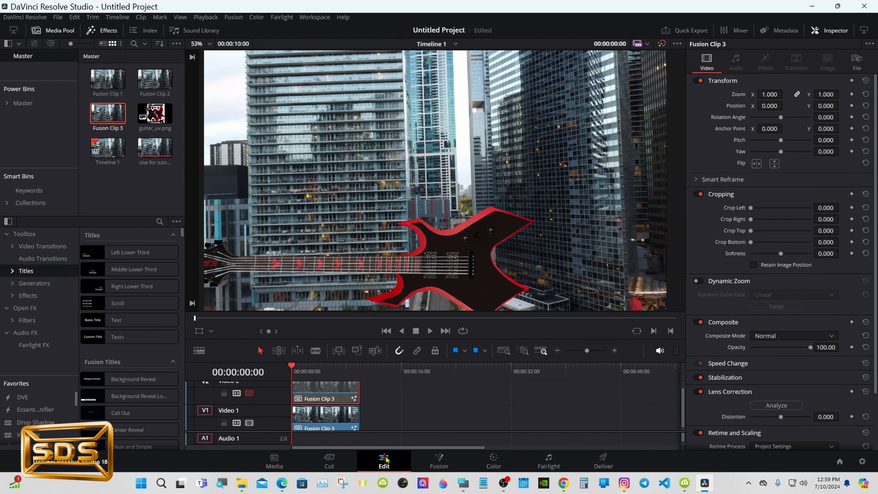
pyautogui.click(249, 392)
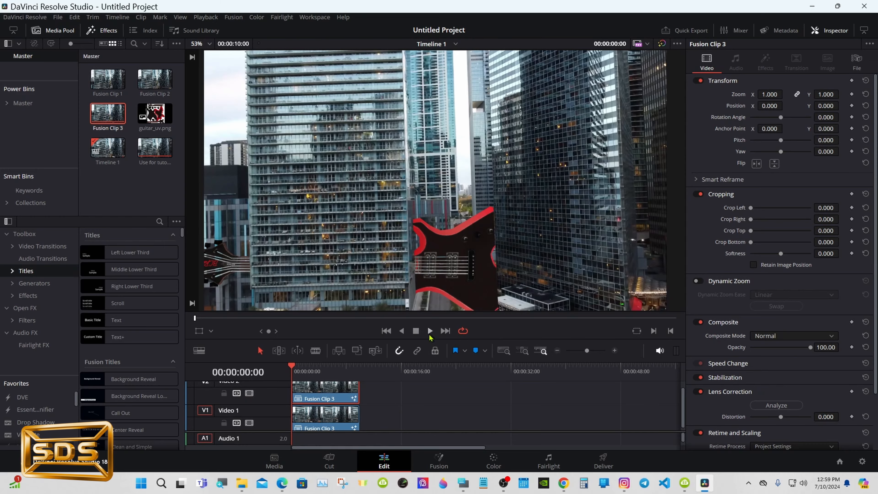
pyautogui.click(429, 331)
pyautogui.scroll(1, 429, 420)
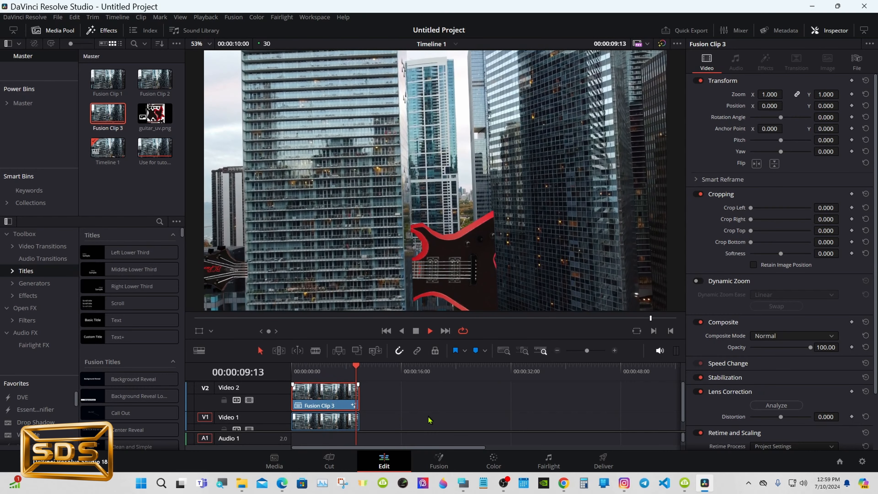
pyautogui.press('space')
pyautogui.click(326, 371)
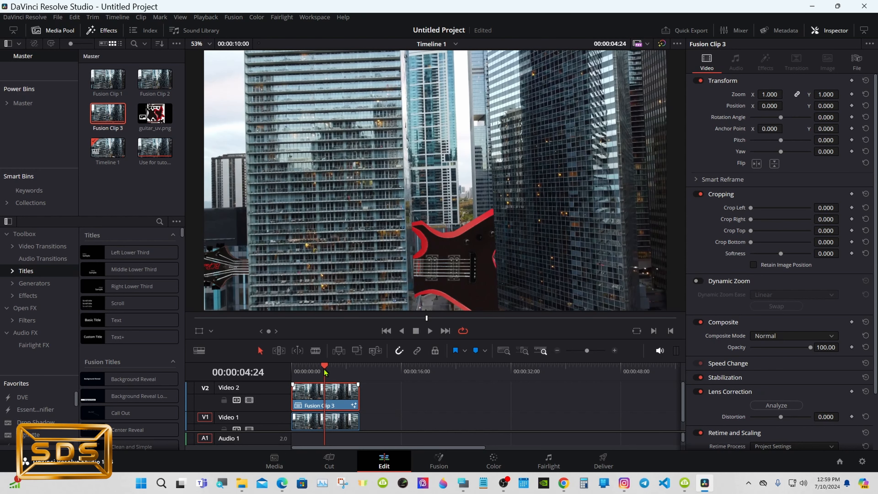
pyautogui.click(250, 399)
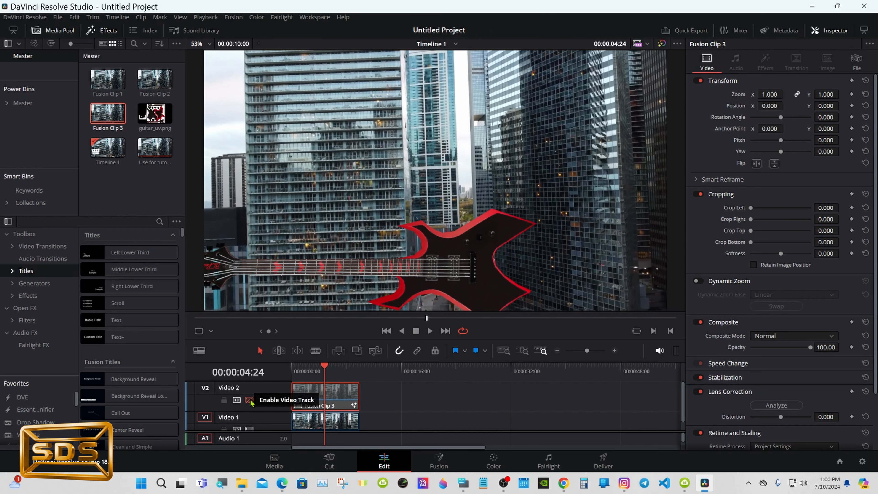
pyautogui.click(439, 458)
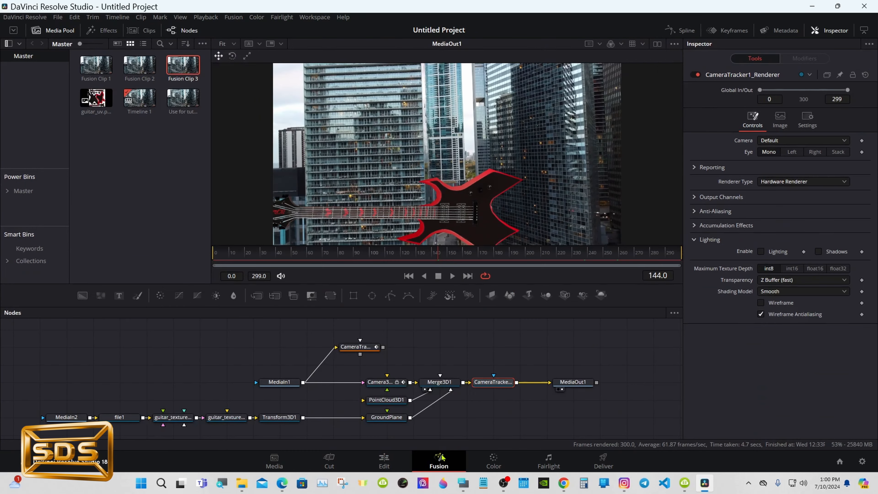
pyautogui.moveTo(463, 482)
pyautogui.click(467, 433)
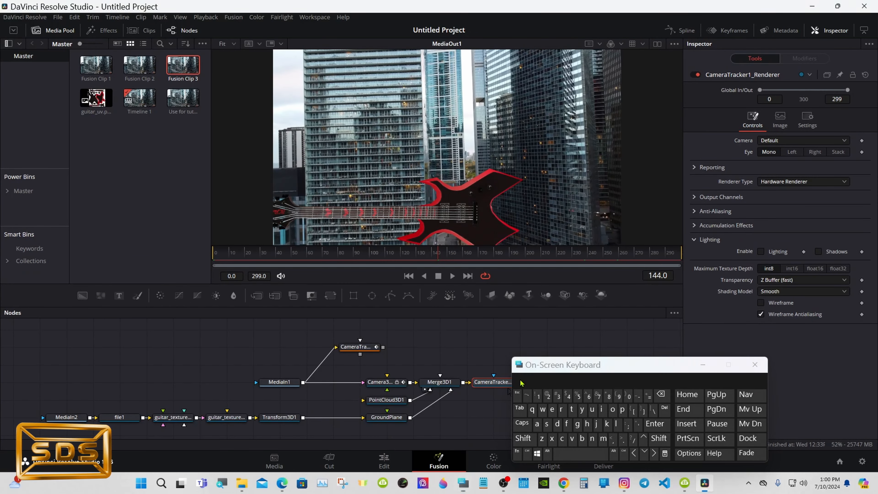
pyautogui.moveTo(522, 380); pyautogui.dragTo(577, 343)
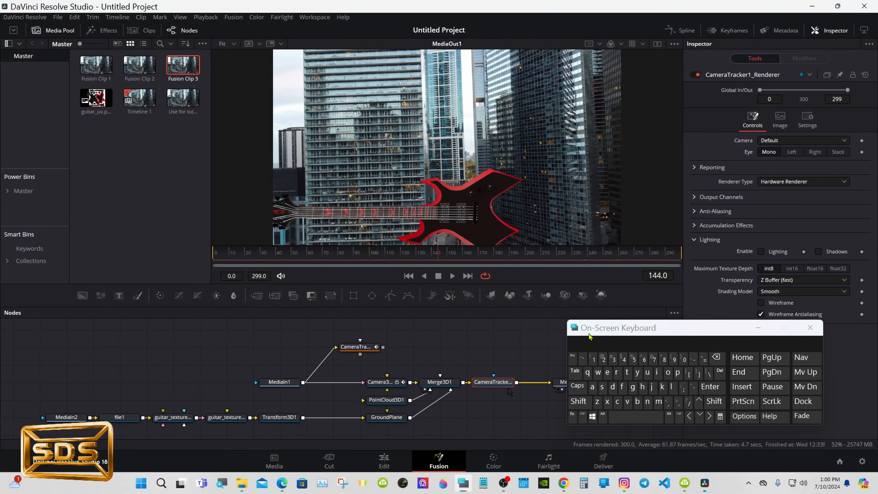
pyautogui.click(438, 344)
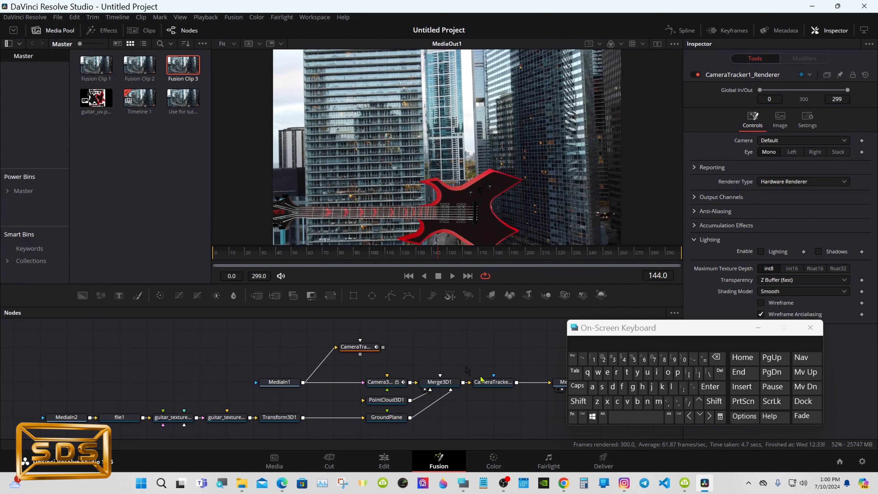
# - Add a Directional Light node to the Fusion composition using the tool search
pyautogui.click(578, 401)
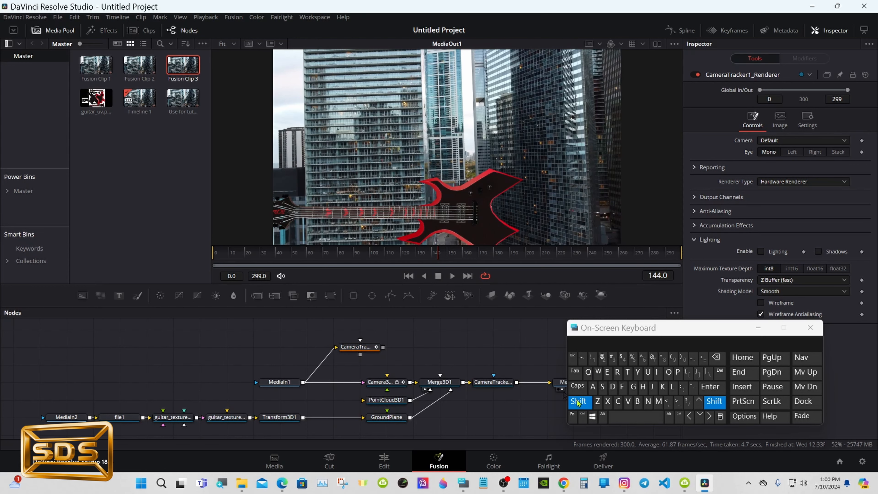
pyautogui.click(613, 417)
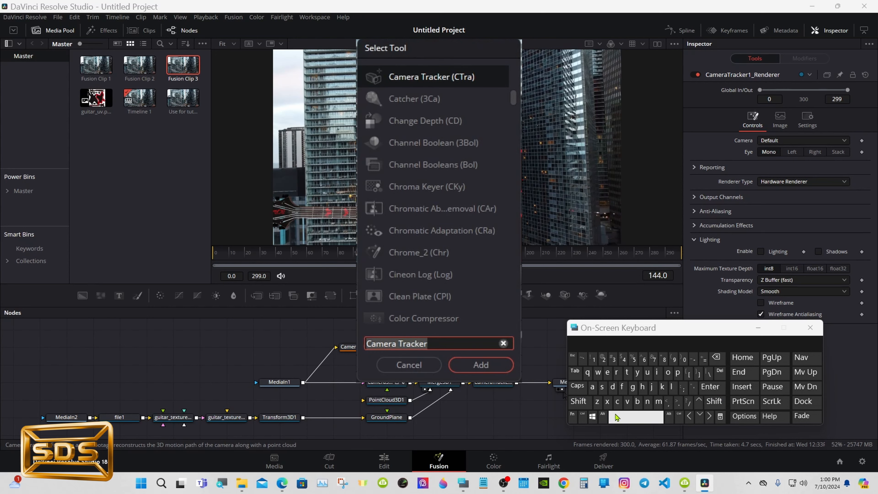
pyautogui.click(612, 387)
pyautogui.click(657, 372)
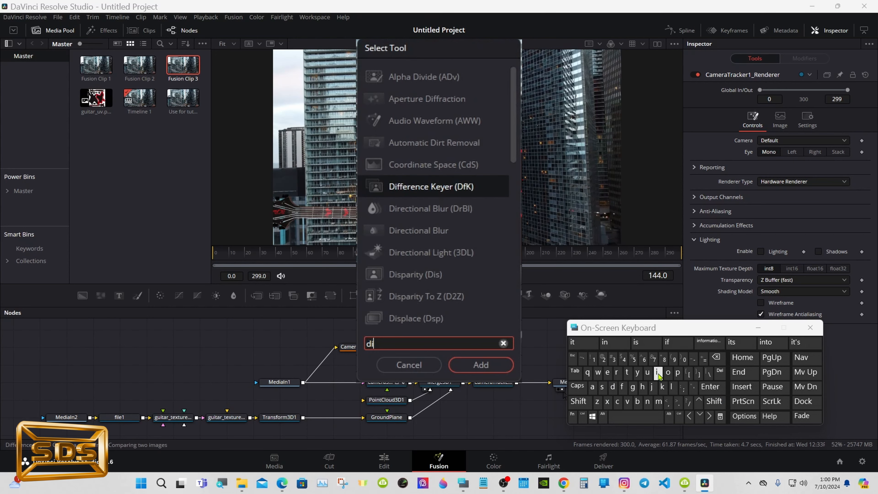
pyautogui.click(618, 374)
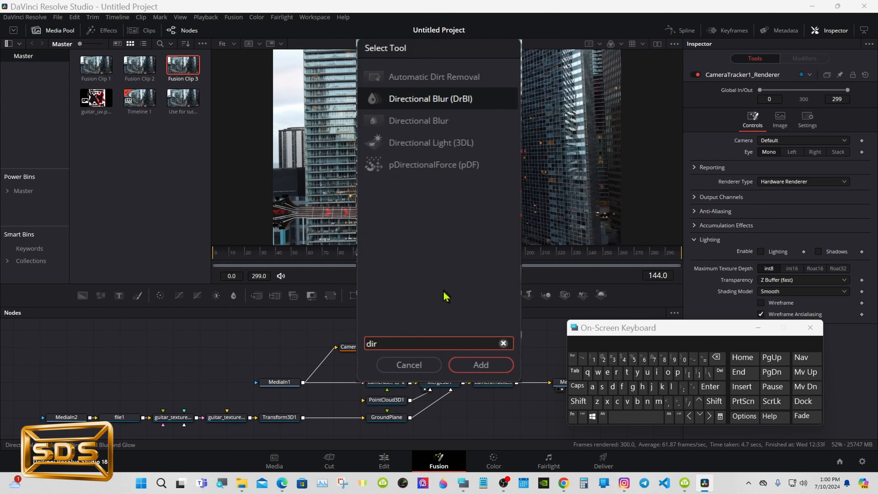
pyautogui.click(420, 143)
pyautogui.click(480, 365)
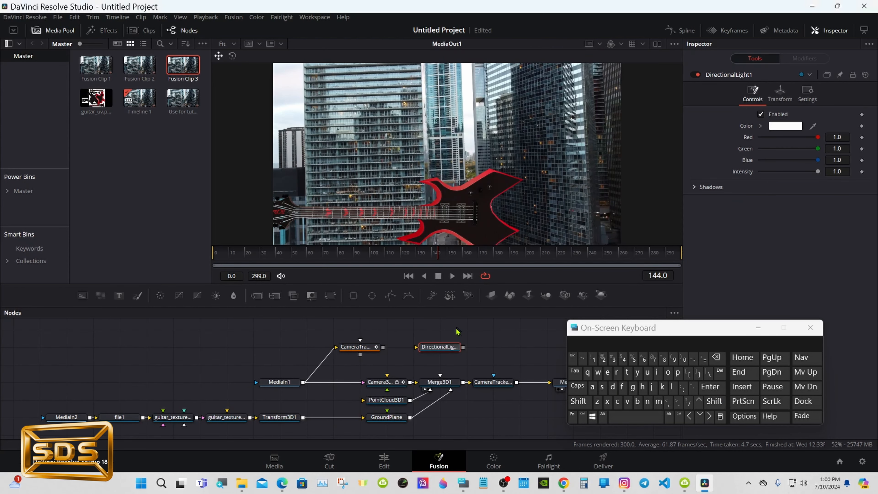
# - Enable Lighting and Shadows in the Camera Tracker renderer's lighting settings
pyautogui.click(486, 384)
pyautogui.moveTo(593, 333); pyautogui.dragTo(627, 378)
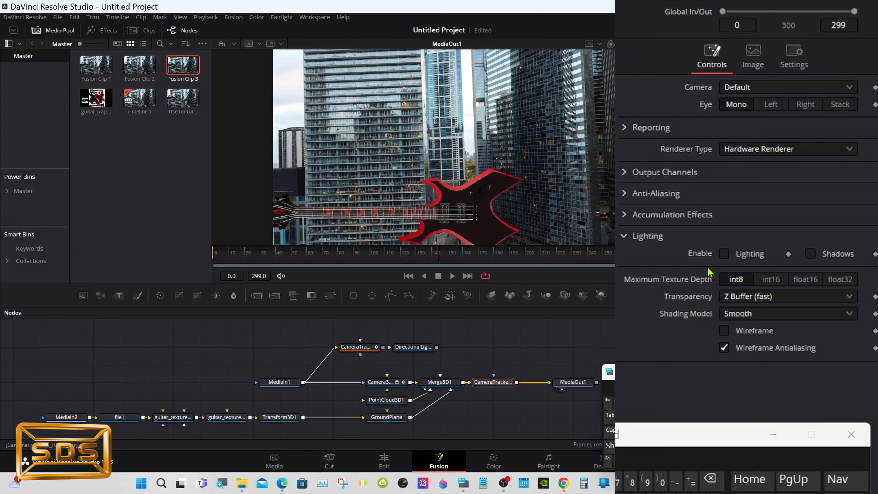
pyautogui.click(724, 254)
pyautogui.click(810, 254)
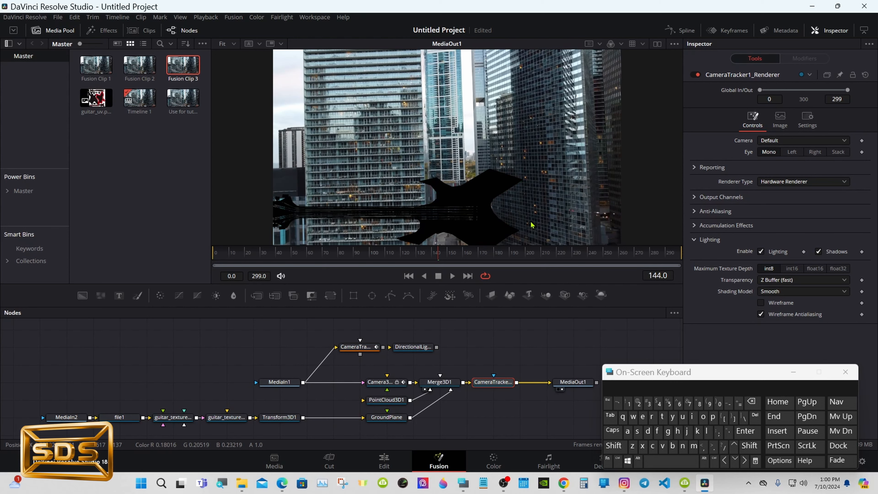
# - Connect the directional light into Merge3D1 and set its intensity to 0.843
pyautogui.moveTo(437, 347)
pyautogui.mouseDown()
pyautogui.moveTo(430, 389)
pyautogui.moveTo(429, 346)
pyautogui.moveTo(439, 347)
pyautogui.mouseUp()
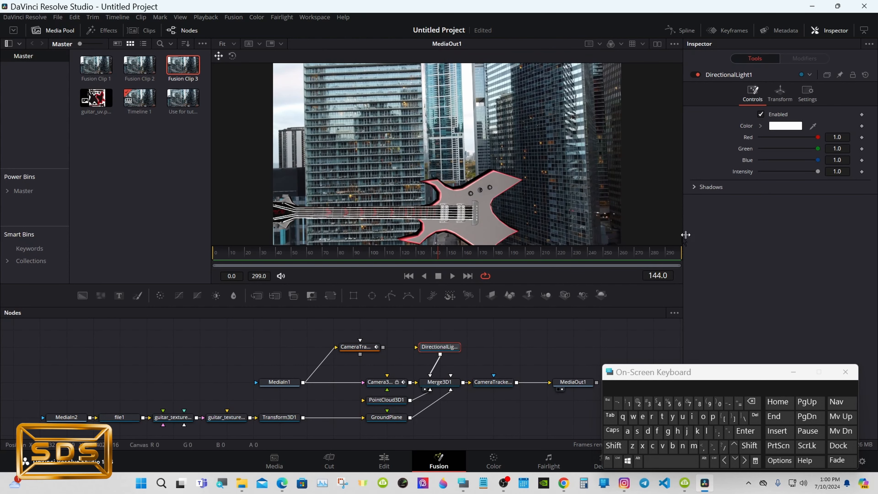
pyautogui.moveTo(817, 171); pyautogui.dragTo(813, 173)
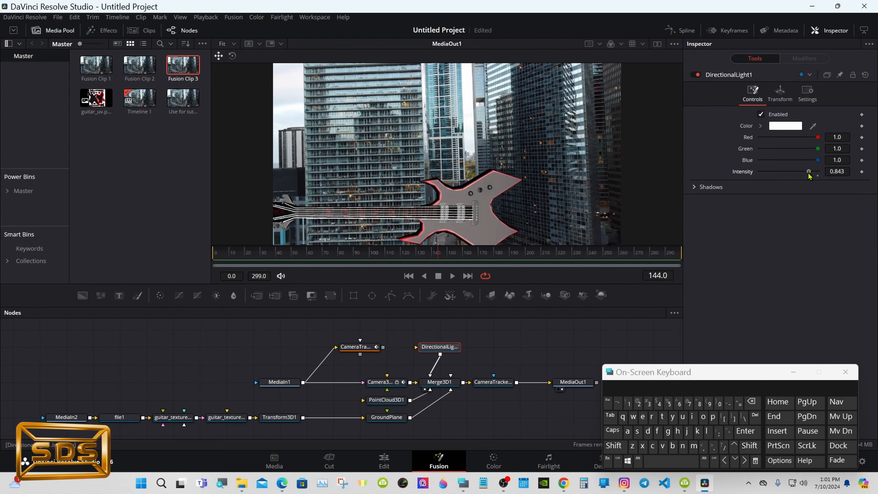
# - Switch to the Edit page to review the lit guitar composite
pyautogui.click(384, 460)
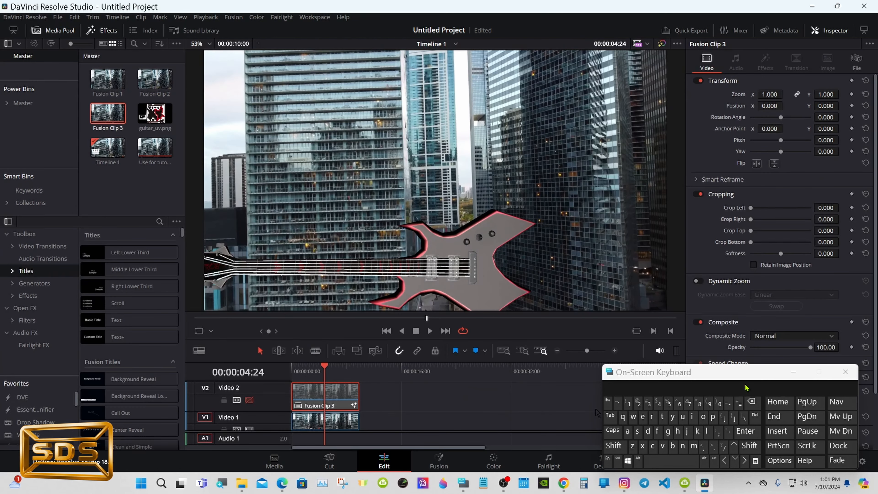